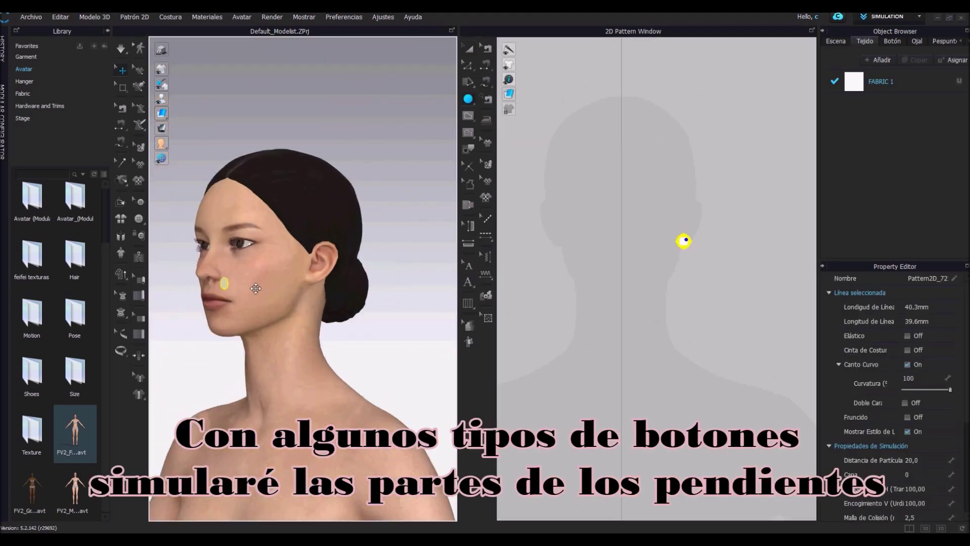
Step: Create a circle patch at the earlobe and shrink it to a small disc
scroll(393, 306, up, 2)
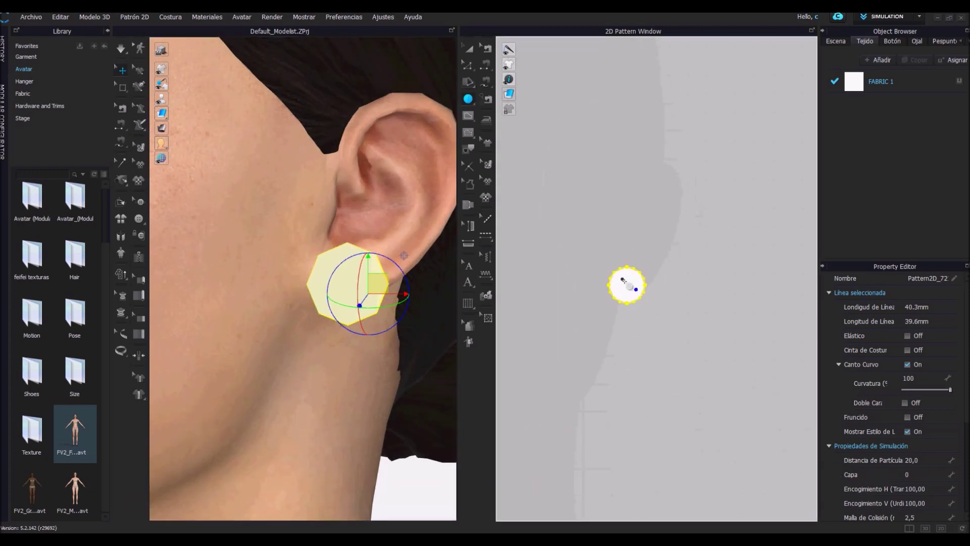
click(637, 288)
click(574, 131)
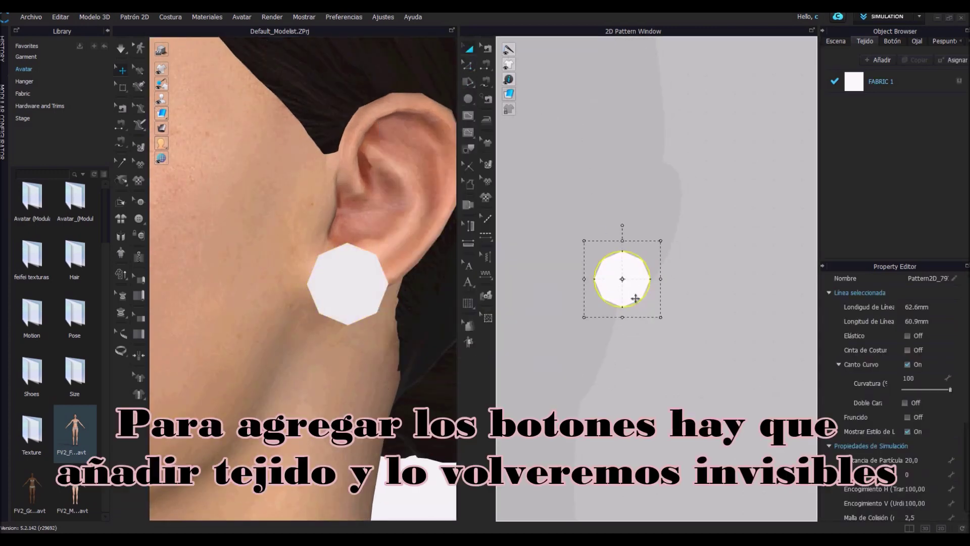
drag(661, 317, 664, 308)
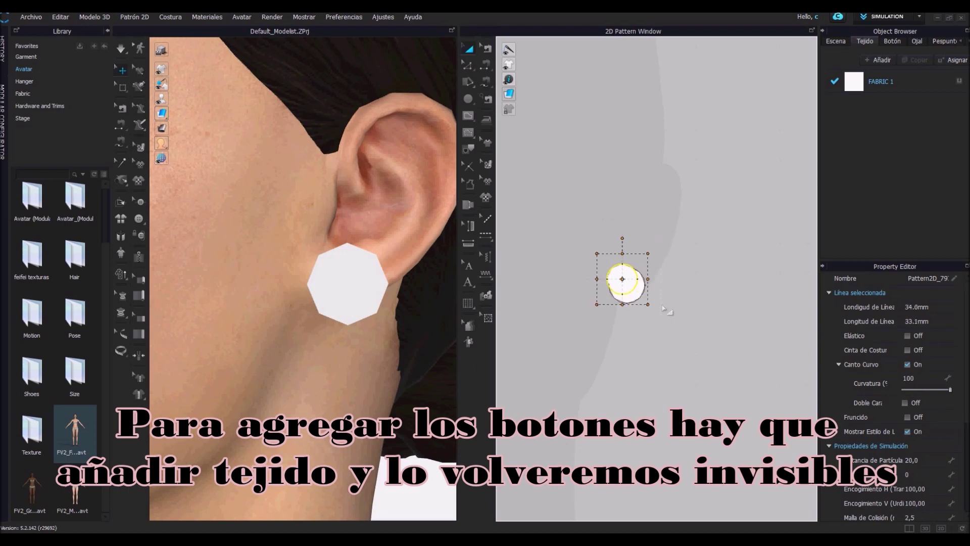
scroll(400, 314, down, 5)
scroll(173, 281, up, 5)
click(343, 303)
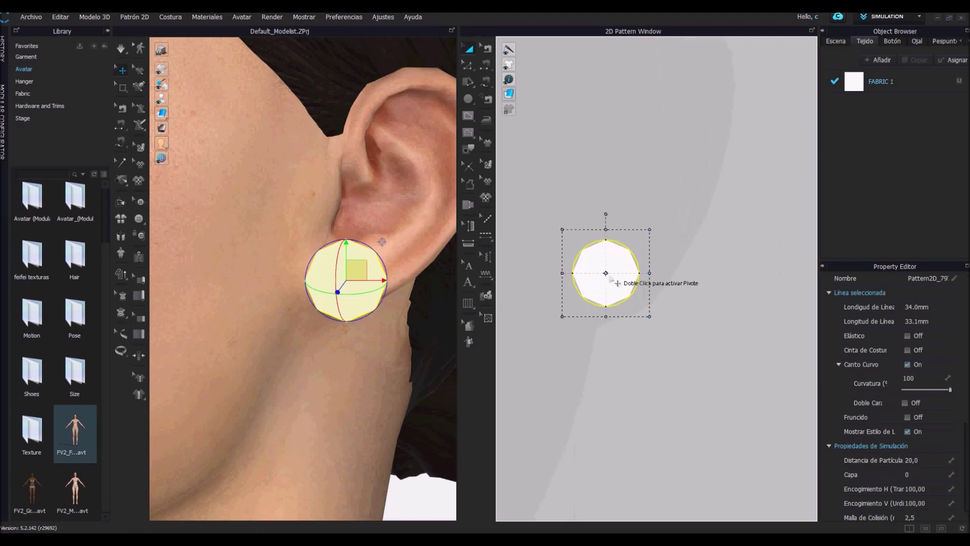
drag(650, 317, 634, 302)
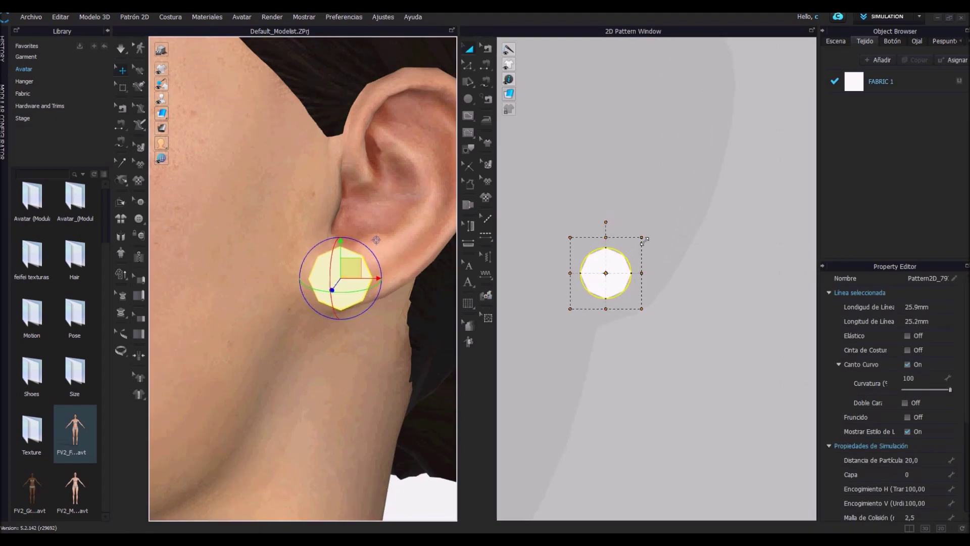
scroll(338, 299, down, 3)
Step: Lower FABRIC 1's Opacidad so the earlobe disc turns semi-transparent
click(881, 81)
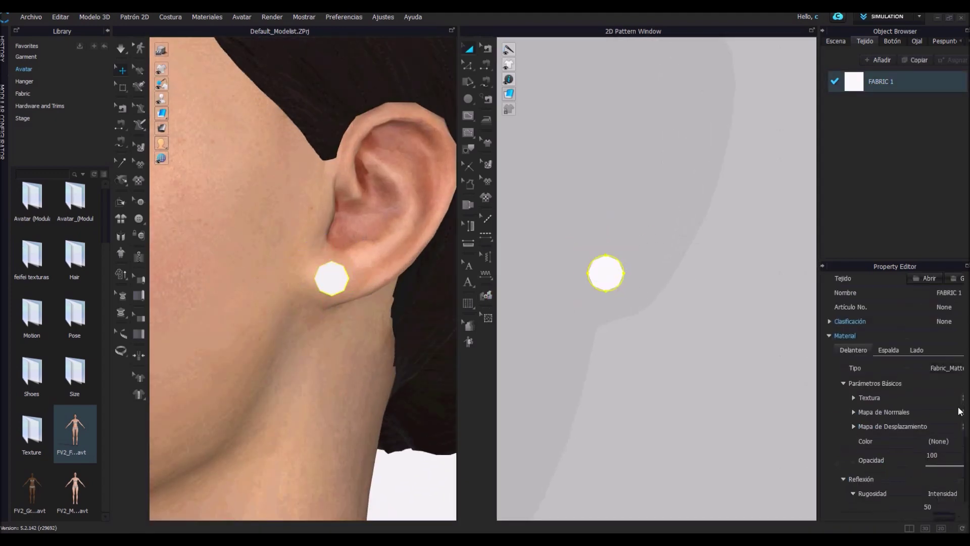
scroll(932, 464, down, 2)
drag(938, 473, 921, 474)
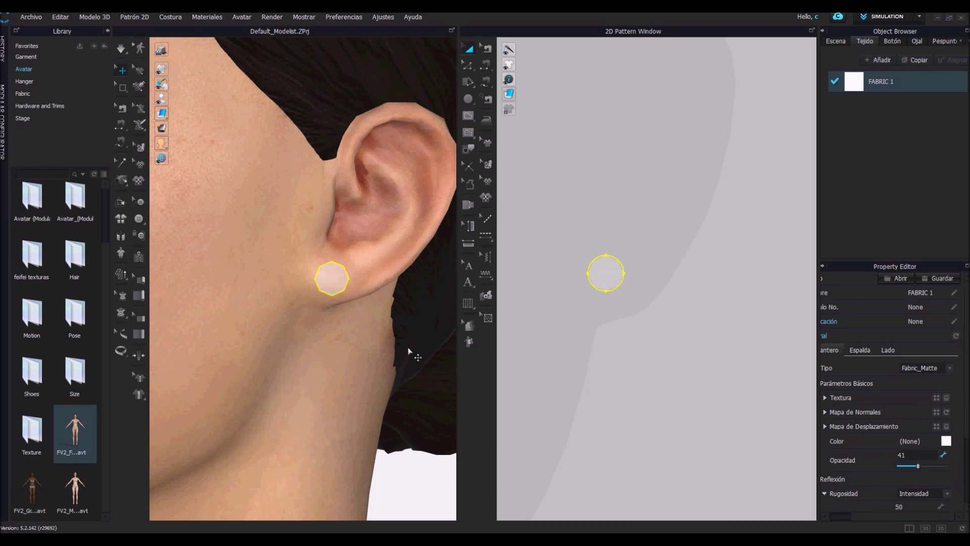
click(408, 349)
scroll(408, 349, down, 2)
scroll(408, 349, down, 1)
scroll(409, 348, up, 2)
scroll(408, 349, up, 2)
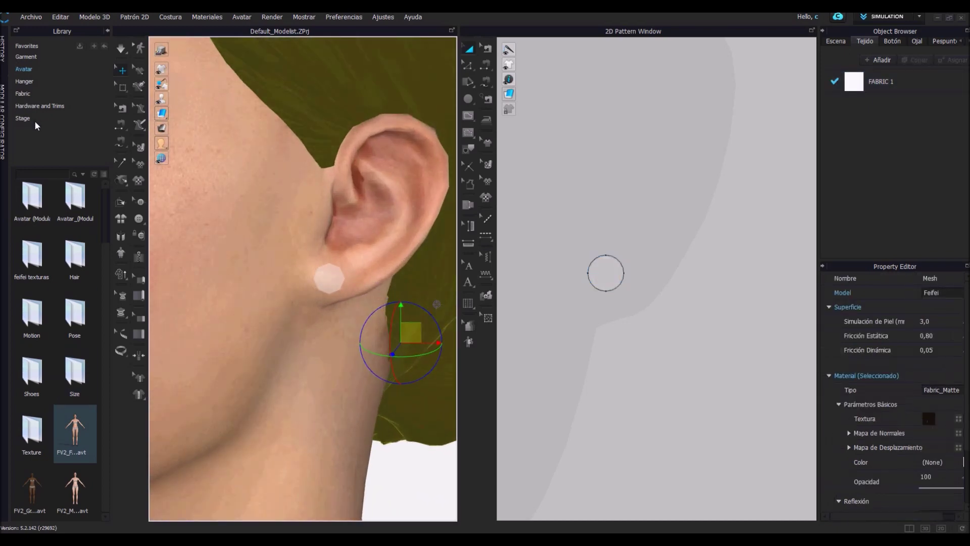
click(35, 106)
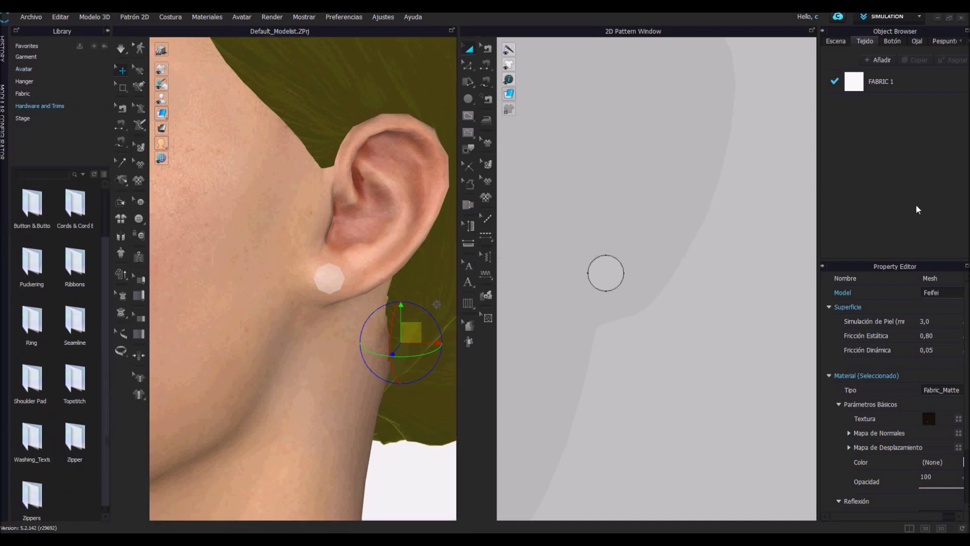
Step: Place a button on the earlobe disc and set its Forma to a ring shape
click(139, 220)
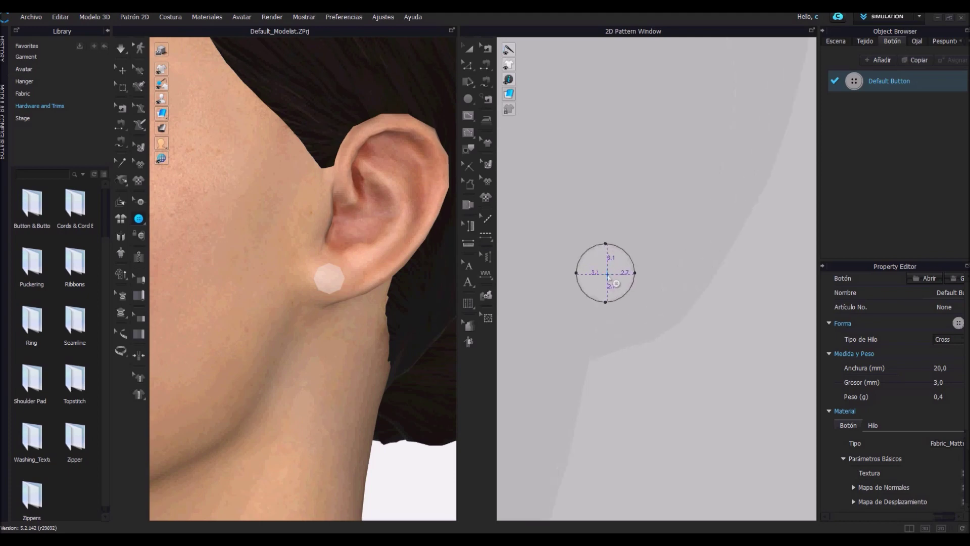
key(Escape)
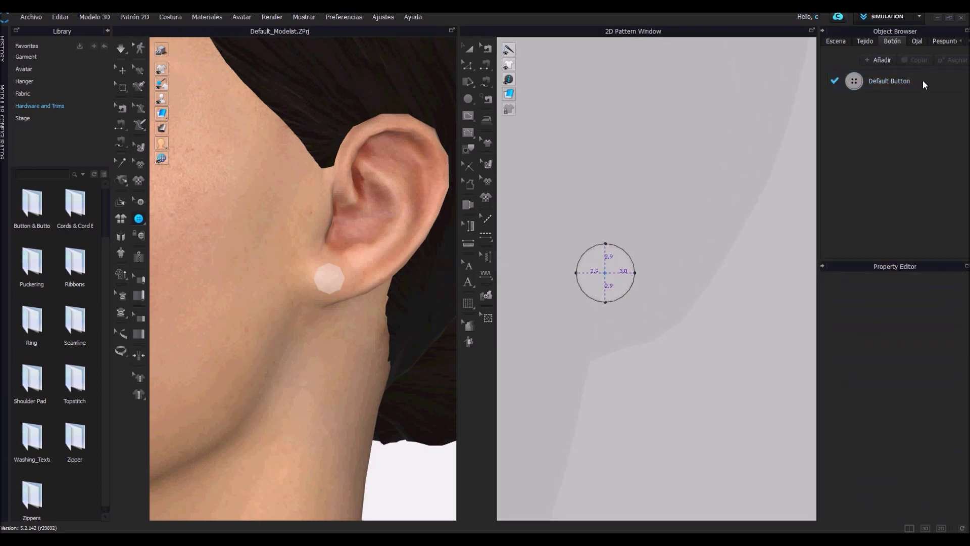
click(925, 84)
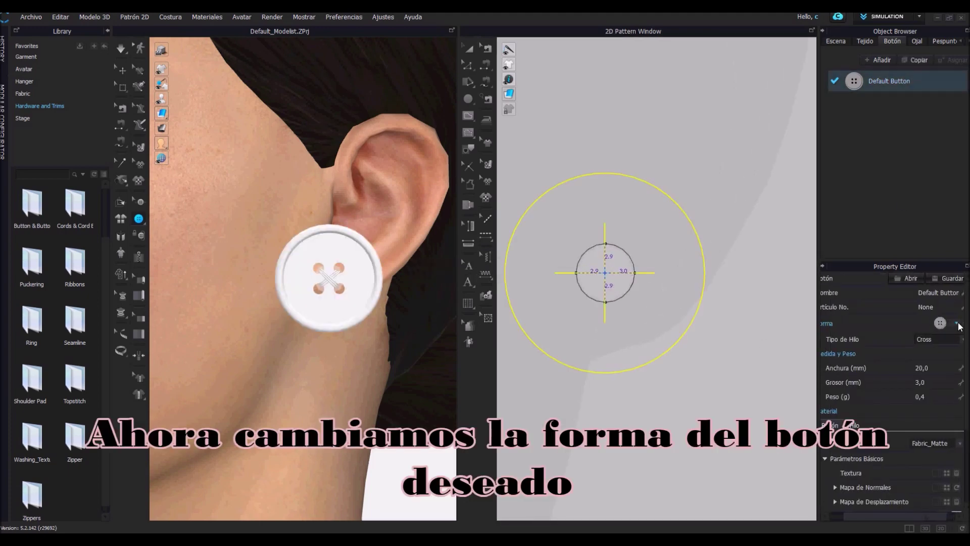
click(959, 324)
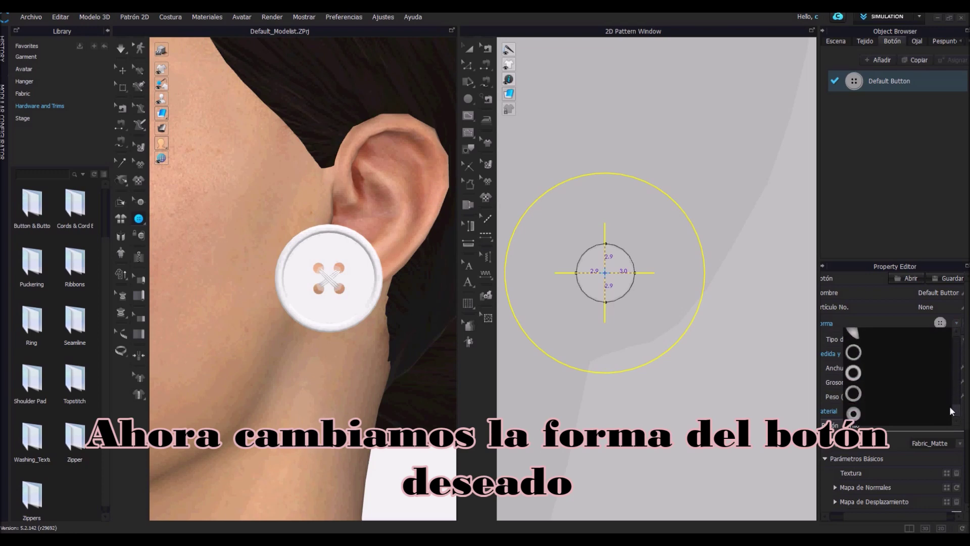
click(854, 354)
drag(903, 517, 911, 517)
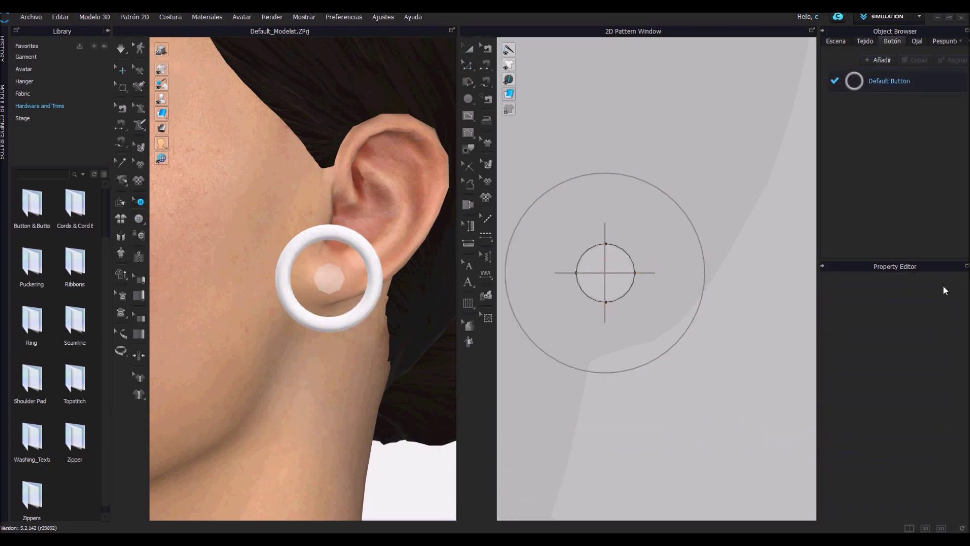
Step: Set the ring button's Anchura to 5 mm and Grosor to 1 mm
drag(877, 514, 869, 517)
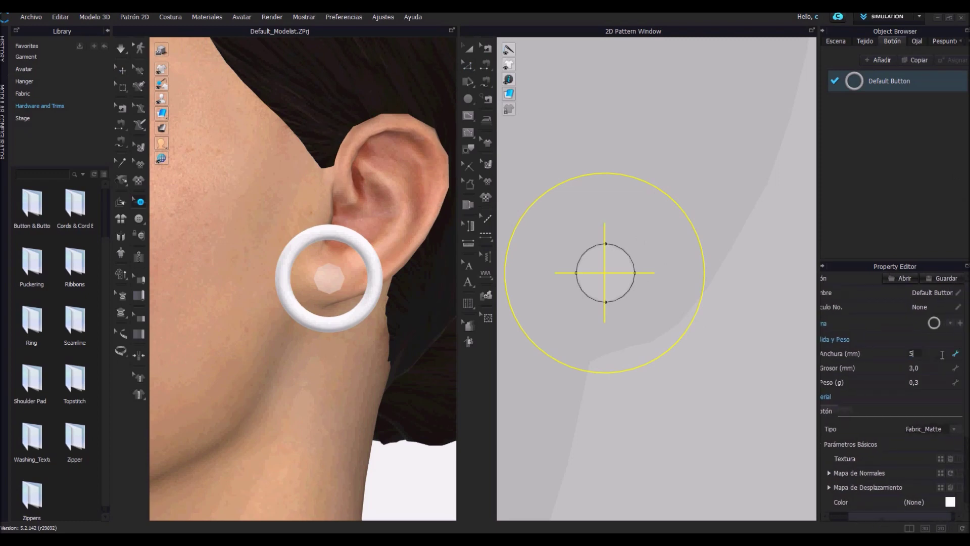
key(Return)
scroll(328, 283, up, 5)
click(379, 271)
scroll(329, 303, up, 2)
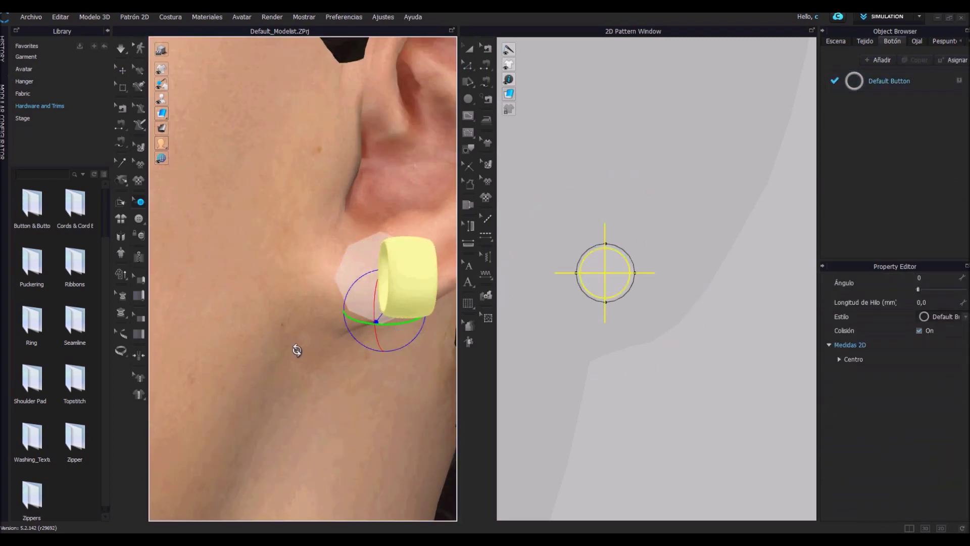
click(910, 80)
text(1)
key(Return)
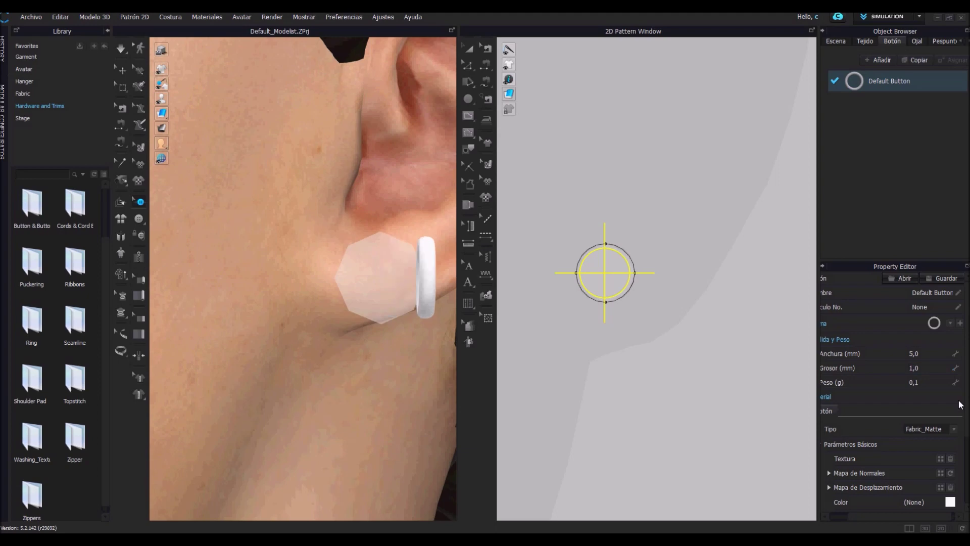
Step: Move the ring lower and rotate it upright below the earlobe
drag(399, 263, 387, 292)
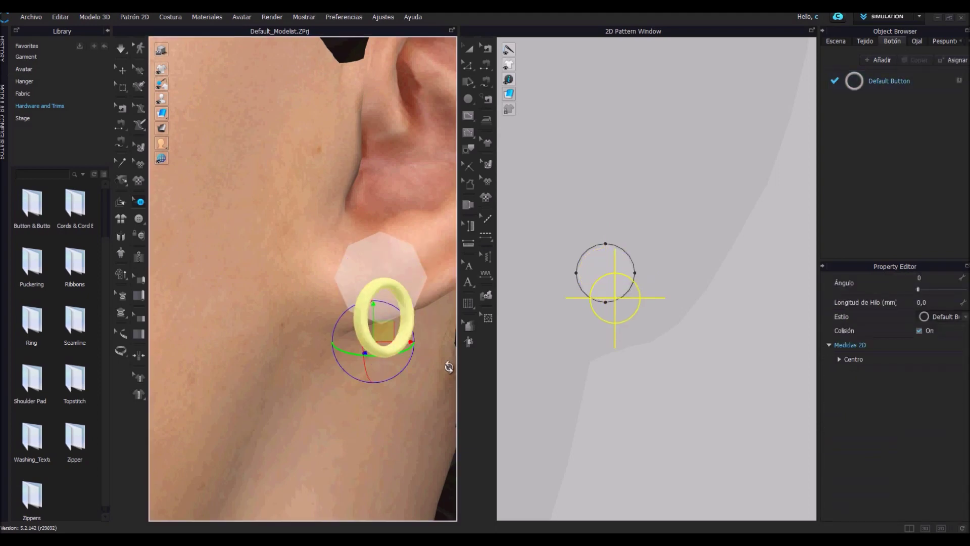
drag(376, 346, 377, 364)
mouse_move(377, 364)
right_down()
mouse_move(362, 384)
mouse_move(293, 392)
right_up()
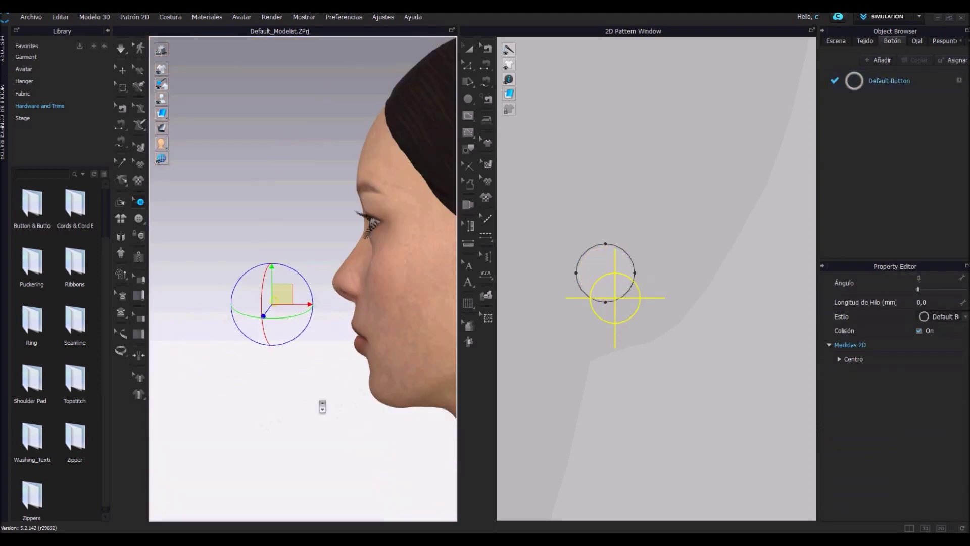
click(471, 52)
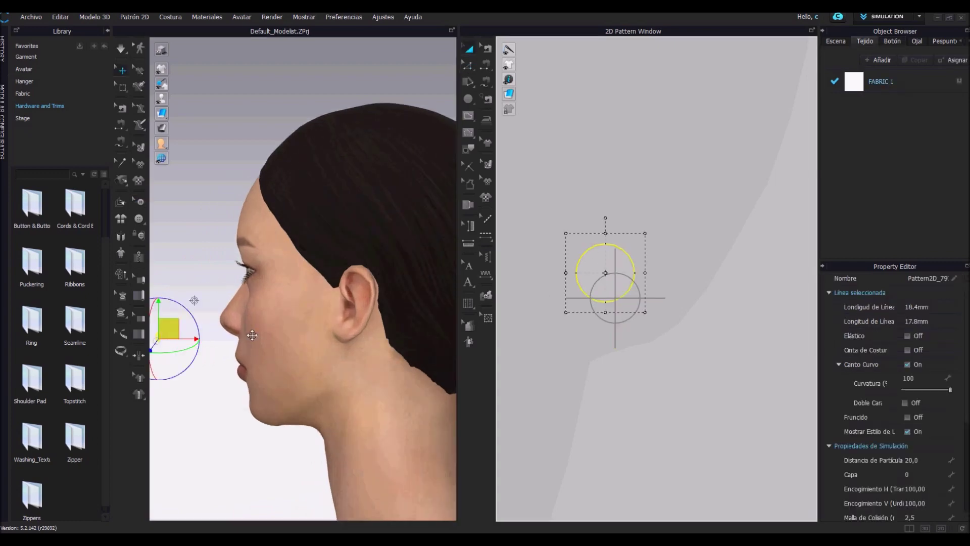
Step: Set the ring earring's Anchura to 10 mm
scroll(303, 318, up, 3)
scroll(285, 313, up, 3)
mouse_move(284, 312)
right_down()
mouse_move(412, 342)
mouse_move(396, 416)
mouse_move(350, 329)
mouse_move(400, 341)
right_up()
scroll(405, 374, up, 3)
scroll(390, 364, up, 3)
scroll(420, 428, up, 3)
mouse_move(420, 429)
right_down()
mouse_move(264, 357)
mouse_move(426, 300)
right_up()
mouse_move(282, 424)
right_down()
mouse_move(303, 354)
mouse_move(249, 356)
right_up()
scroll(249, 356, up, 2)
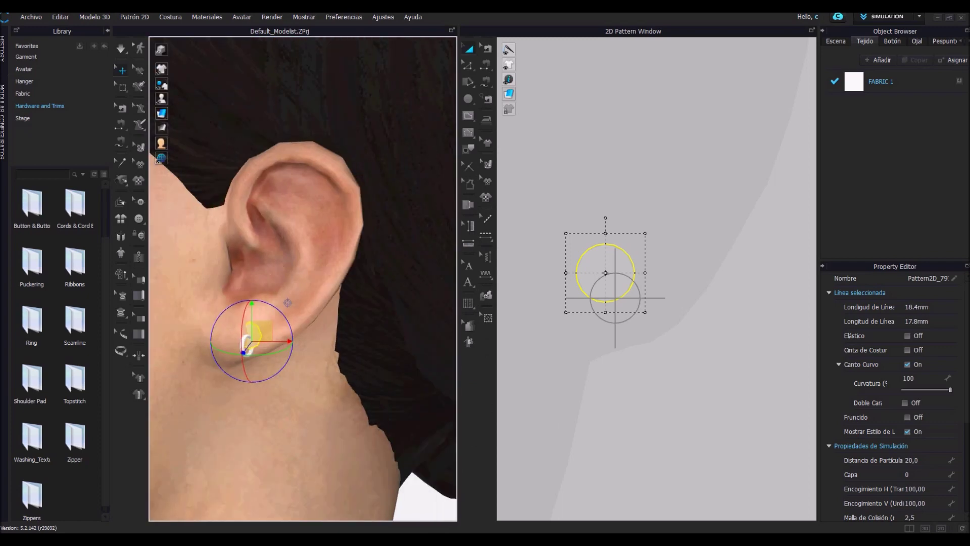
scroll(290, 360, up, 2)
click(354, 386)
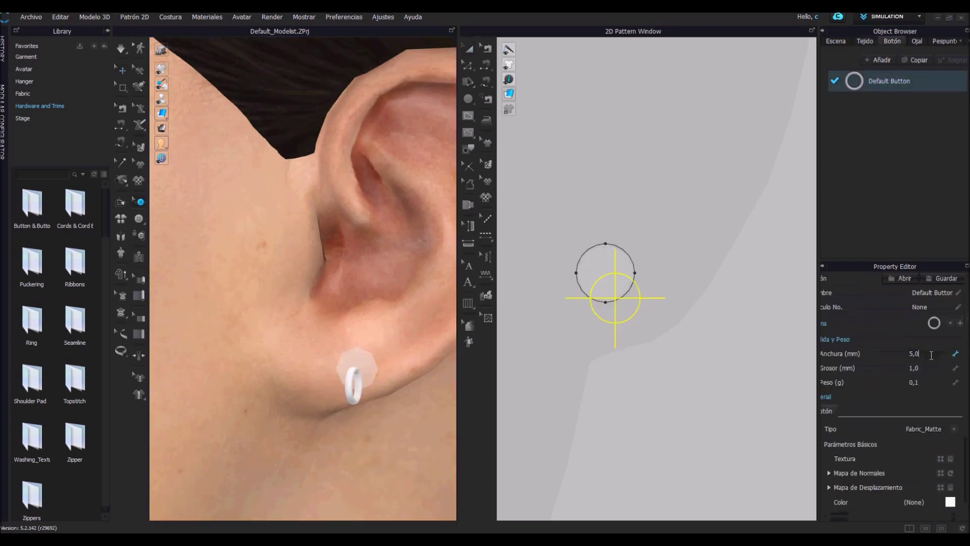
key(Return)
Step: Rotate the circle patch so the ring hangs vertically through the earlobe
right_drag(416, 444, 328, 435)
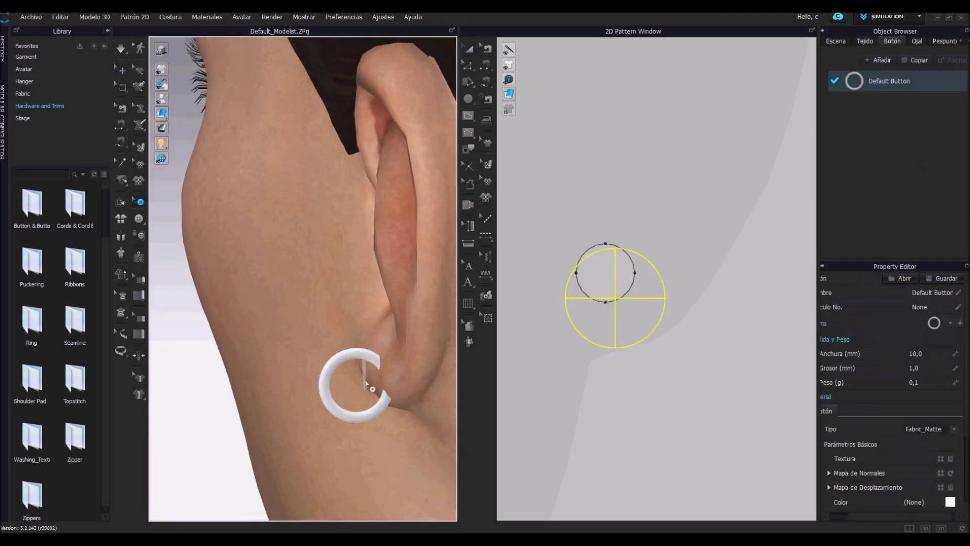
click(622, 262)
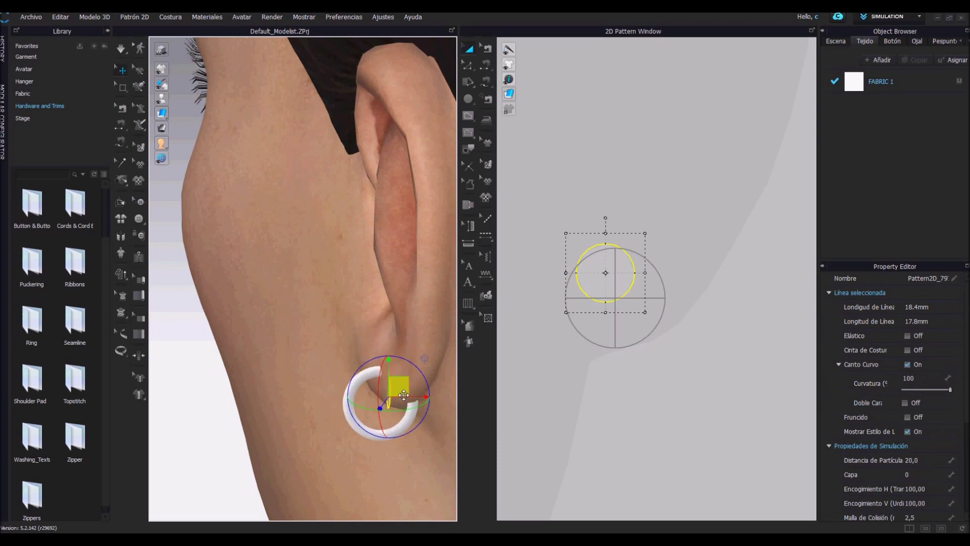
mouse_move(407, 395)
right_down()
mouse_move(381, 401)
mouse_move(329, 450)
mouse_move(350, 434)
right_up()
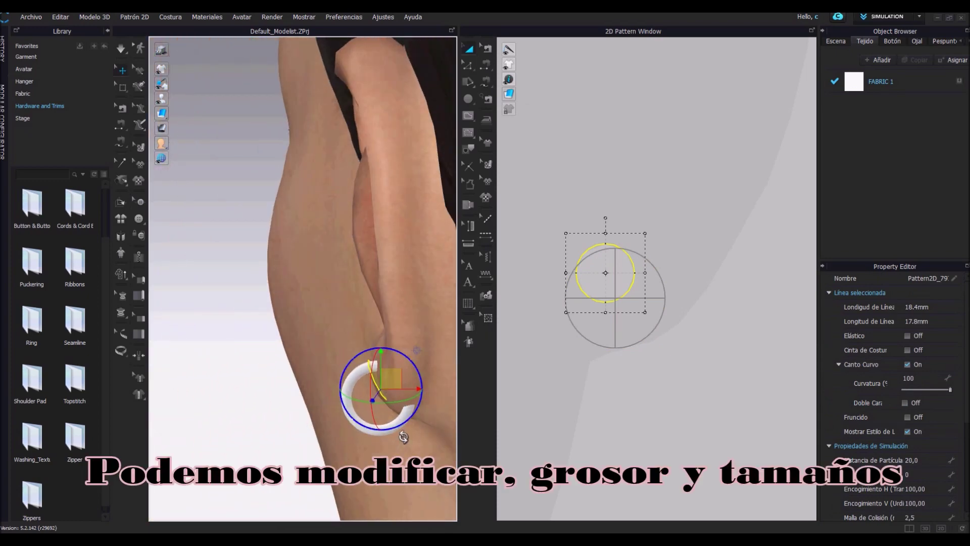
right_drag(356, 375, 438, 453)
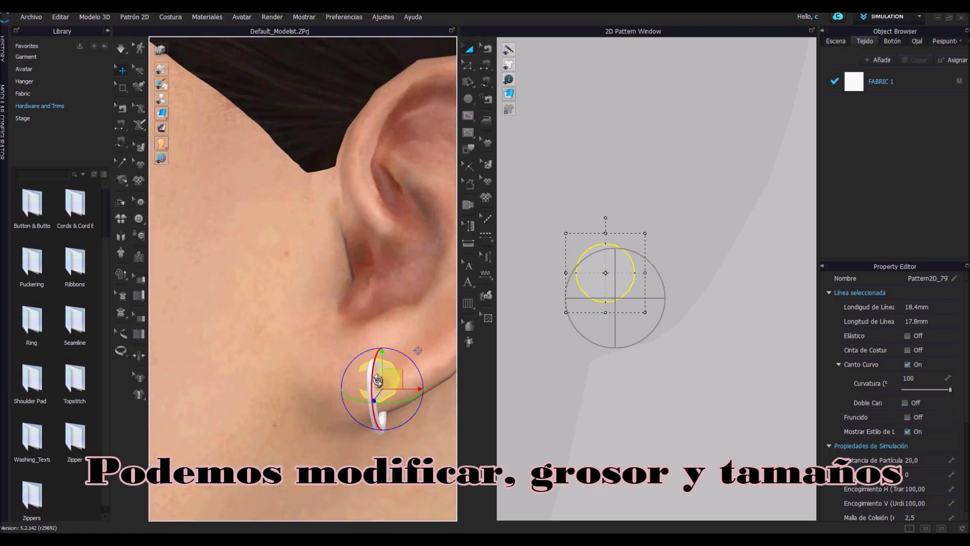
right_drag(387, 414, 418, 427)
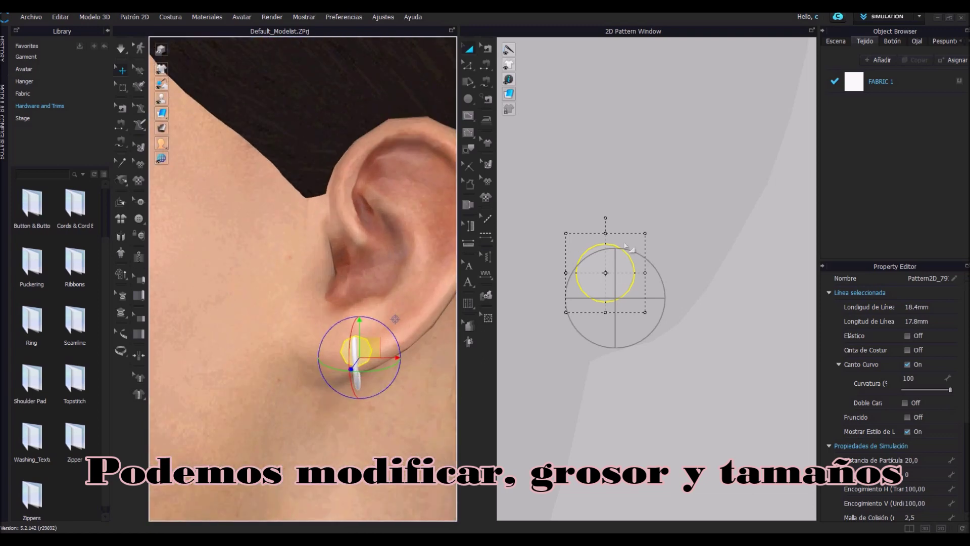
scroll(932, 409, down, 5)
click(881, 81)
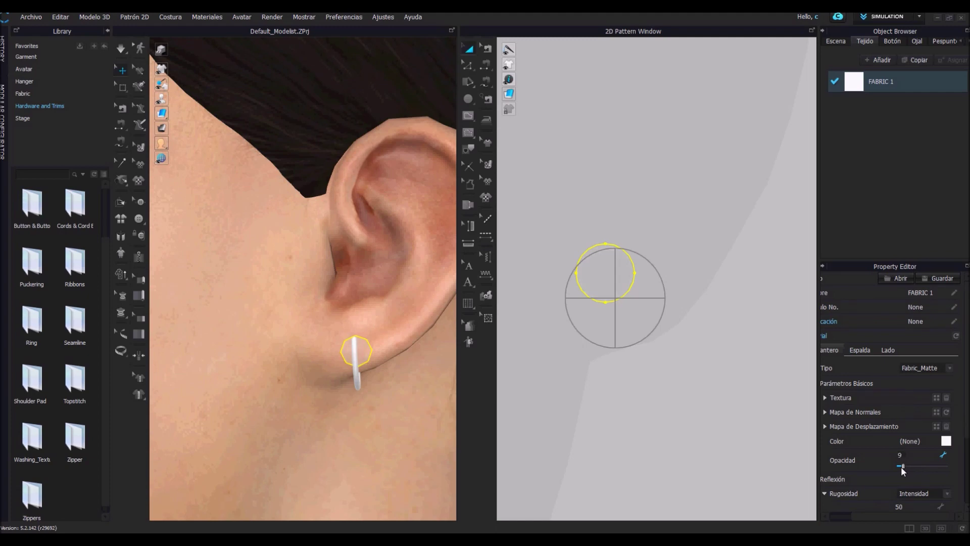
Step: Orbit and zoom around the ear to inspect the white hoop ring
scroll(374, 394, down, 3)
click(381, 401)
scroll(394, 347, up, 3)
scroll(353, 306, up, 2)
click(352, 306)
right_drag(430, 400, 400, 366)
scroll(416, 390, down, 3)
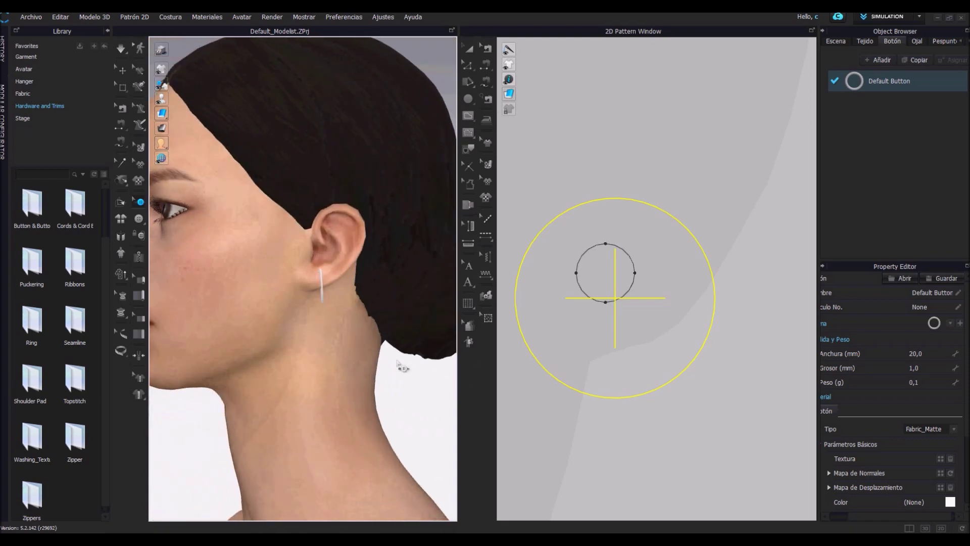
click(303, 357)
right_drag(304, 357, 331, 357)
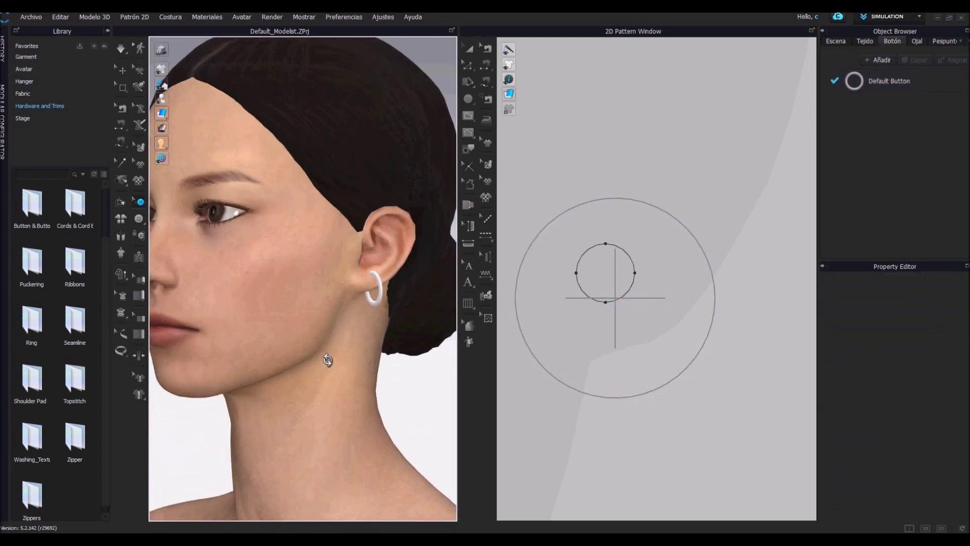
scroll(365, 296, up, 3)
mouse_move(370, 300)
right_down()
mouse_move(402, 334)
mouse_move(336, 293)
mouse_move(416, 358)
right_up()
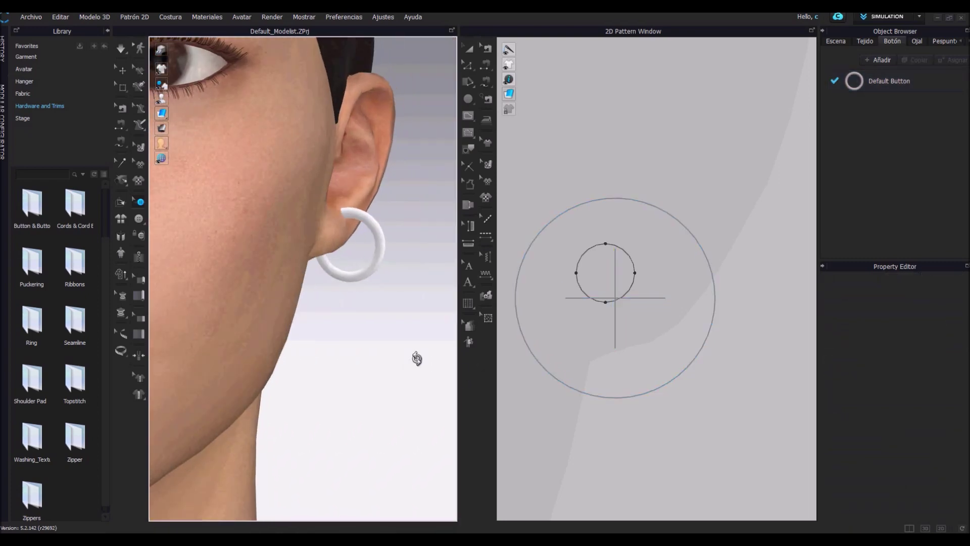
Step: Inspect the Default Button style's material settings and reselect the ring pattern
click(908, 86)
scroll(935, 353, down, 5)
click(953, 328)
click(945, 343)
click(390, 373)
right_drag(390, 372, 395, 374)
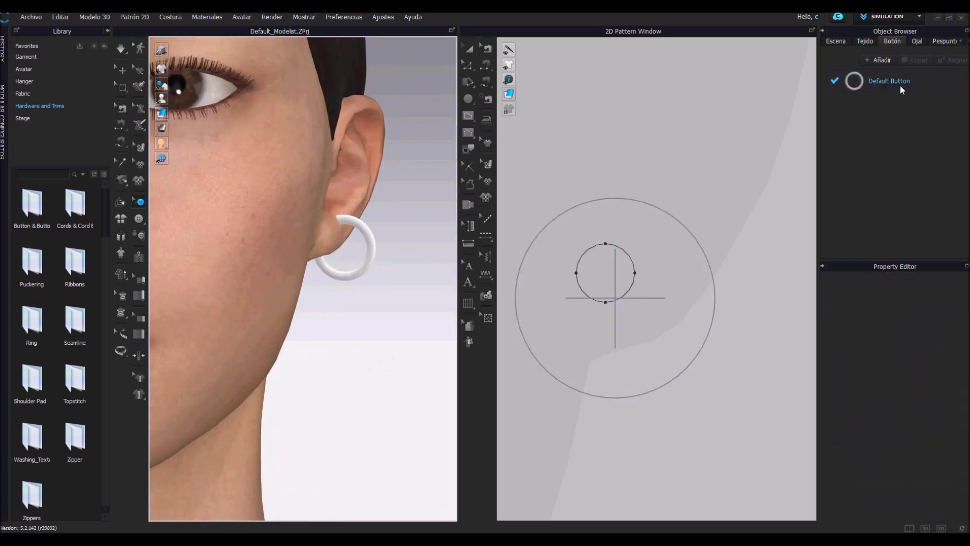
click(633, 395)
key(Escape)
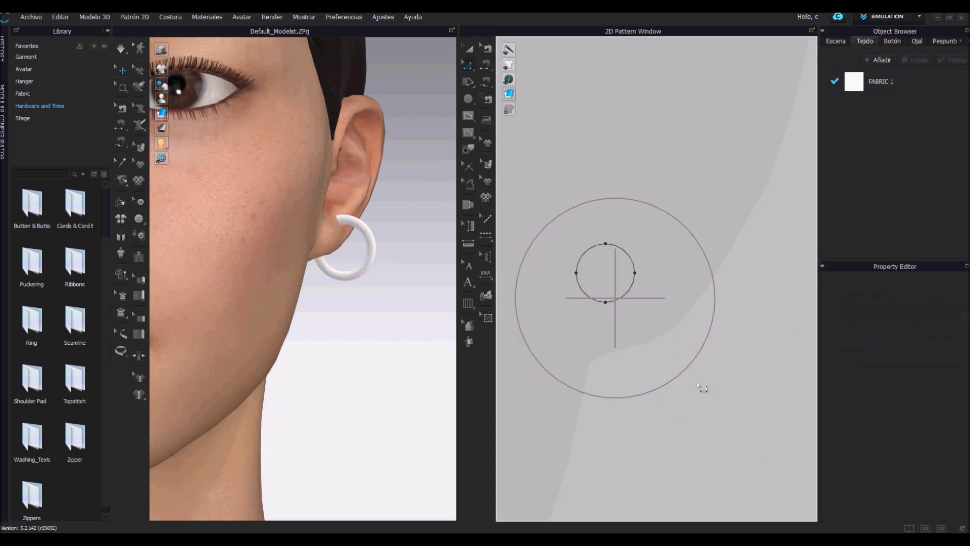
Step: Add a new four-hole Button 1 style, try it on the ring, then undo it
click(893, 41)
click(882, 60)
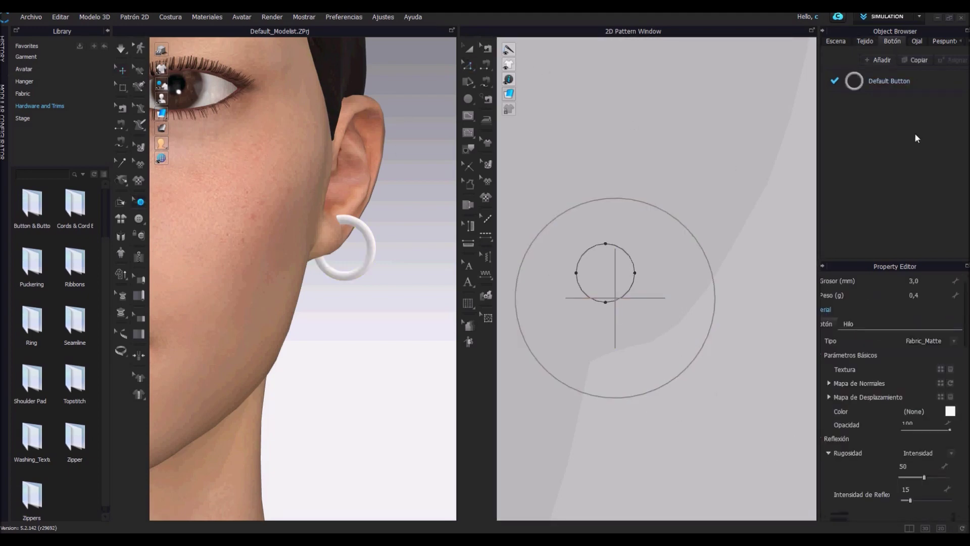
click(904, 104)
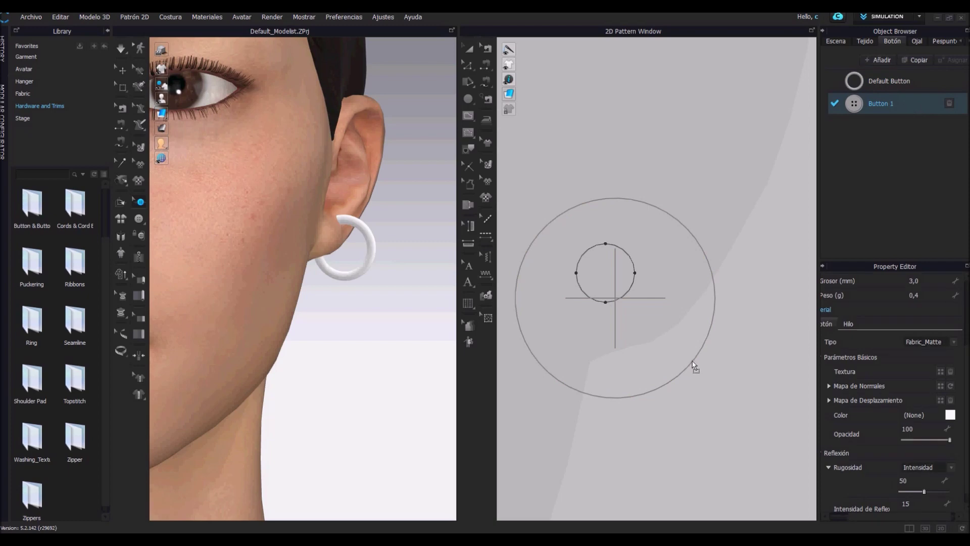
drag(904, 111, 717, 335)
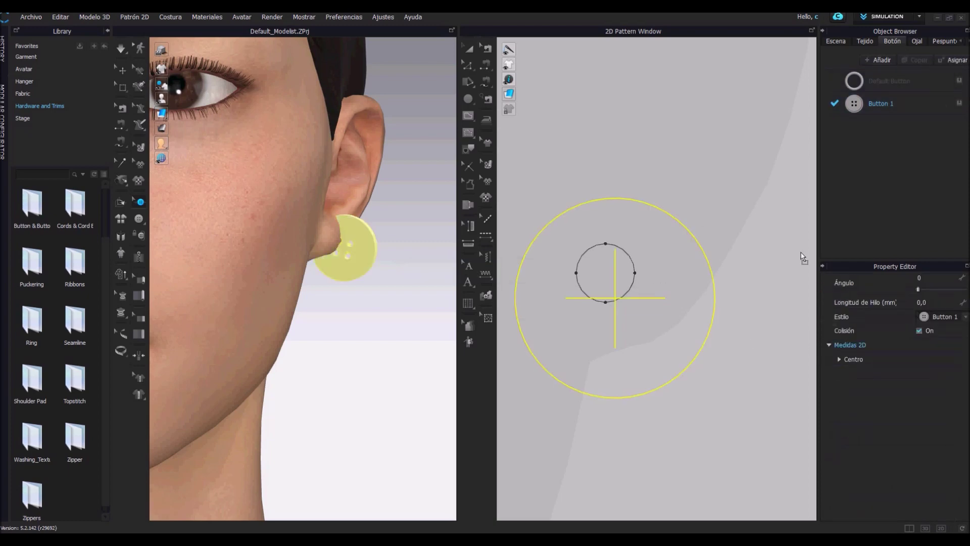
key(Escape)
Step: Copy the ring pattern in the 2D window and paste a copy
click(597, 275)
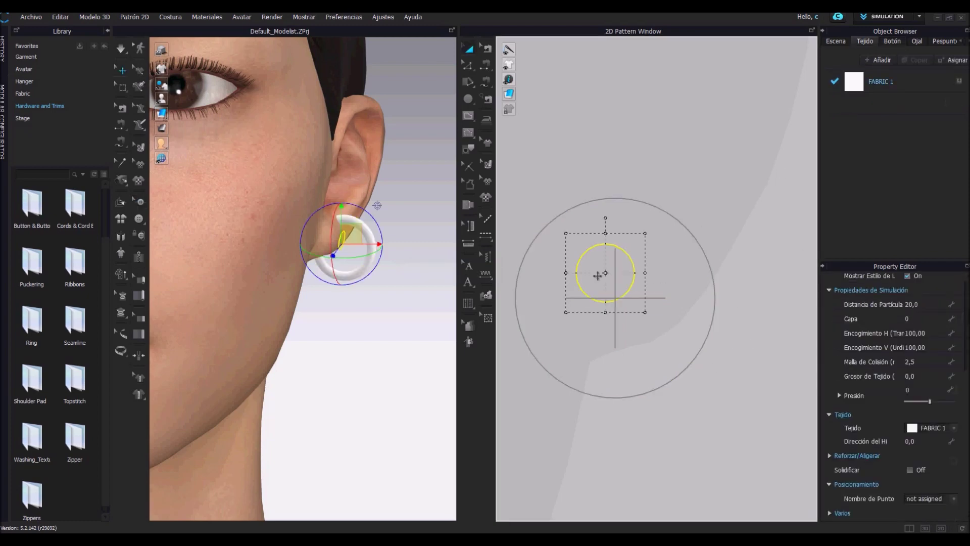
right_click(717, 130)
click(741, 148)
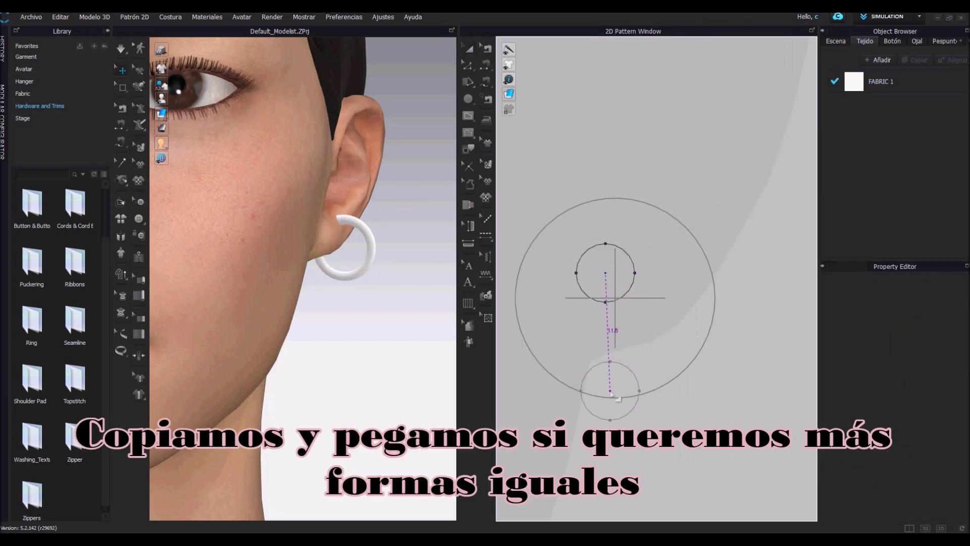
Step: Place the pasted ring and a third copy, linking each below the hoop
click(663, 455)
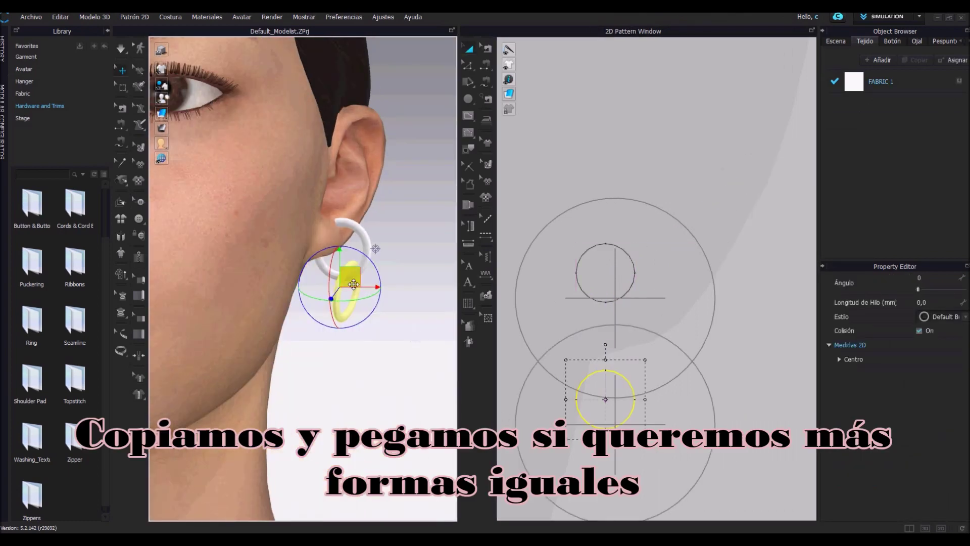
drag(354, 284, 345, 284)
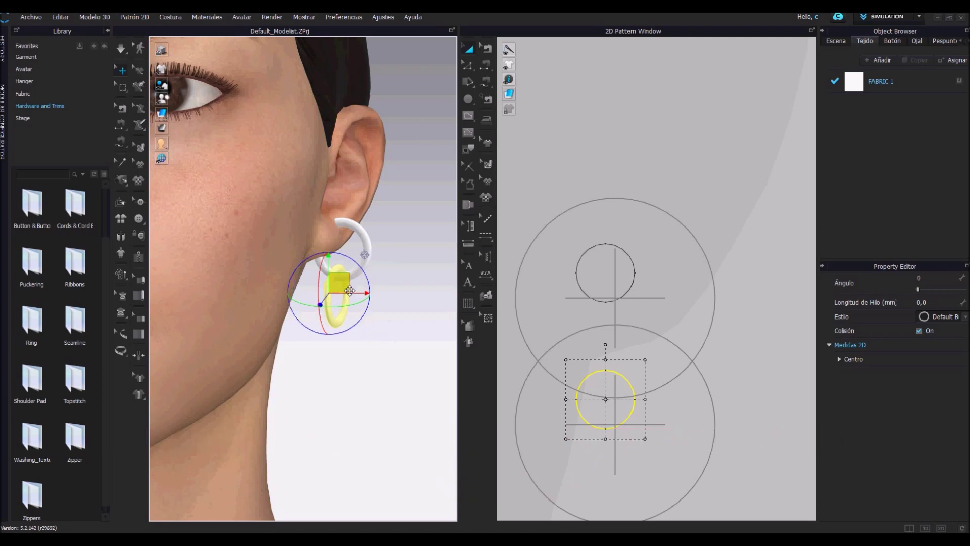
click(335, 364)
mouse_move(335, 364)
right_down()
mouse_move(403, 367)
mouse_move(367, 324)
mouse_move(390, 353)
right_up()
click(340, 319)
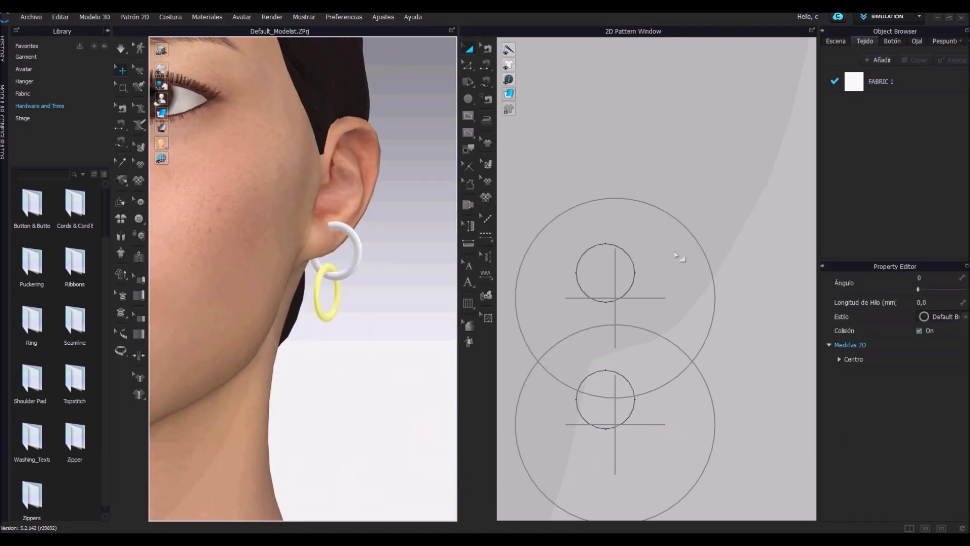
key(ctrl+v)
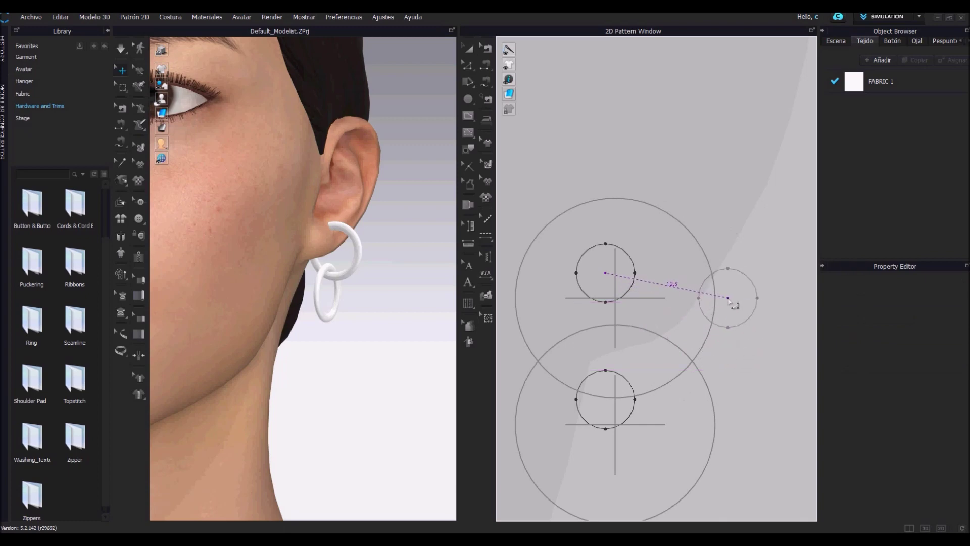
click(730, 296)
drag(361, 296, 367, 298)
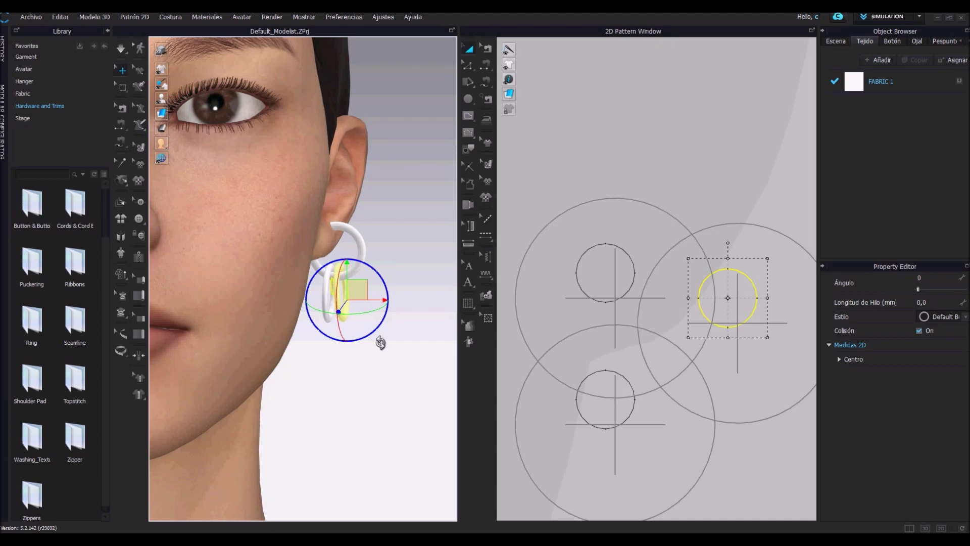
click(380, 353)
Step: Paste a fourth ring and move it down to link under the chain
scroll(689, 127, down, 3)
right_click(725, 37)
click(742, 42)
click(640, 335)
drag(349, 357, 347, 438)
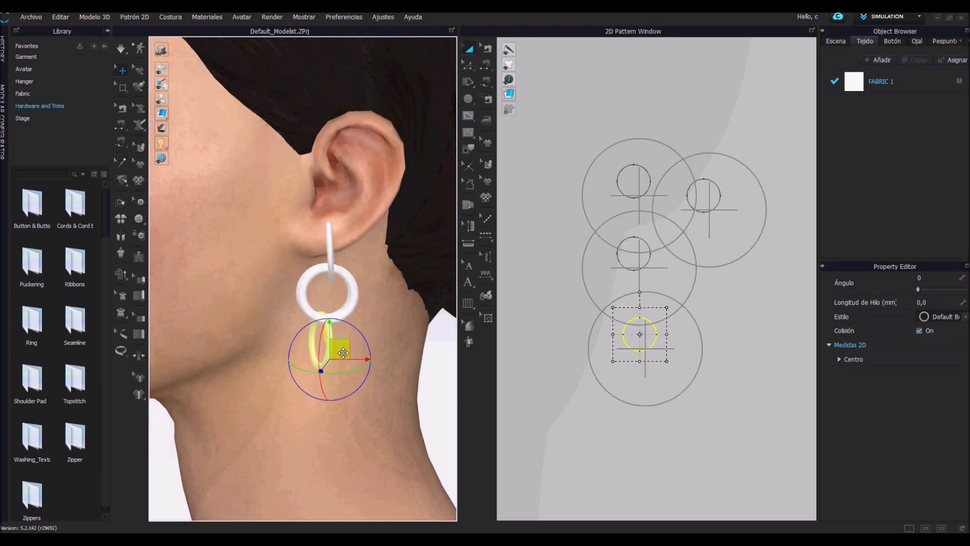
click(347, 437)
right_drag(347, 438, 401, 375)
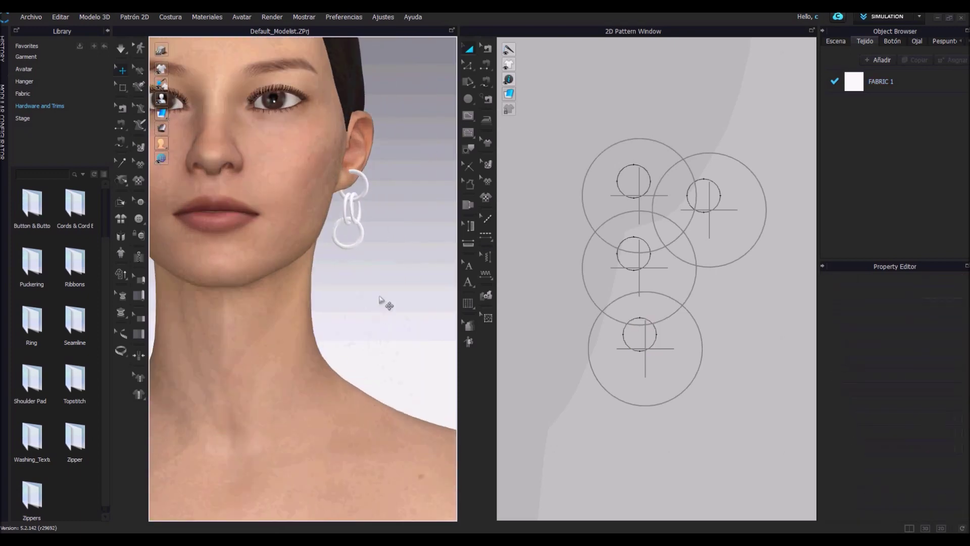
click(399, 371)
drag(415, 367, 418, 365)
click(413, 451)
mouse_move(414, 451)
right_down()
mouse_move(381, 461)
mouse_move(415, 455)
right_up()
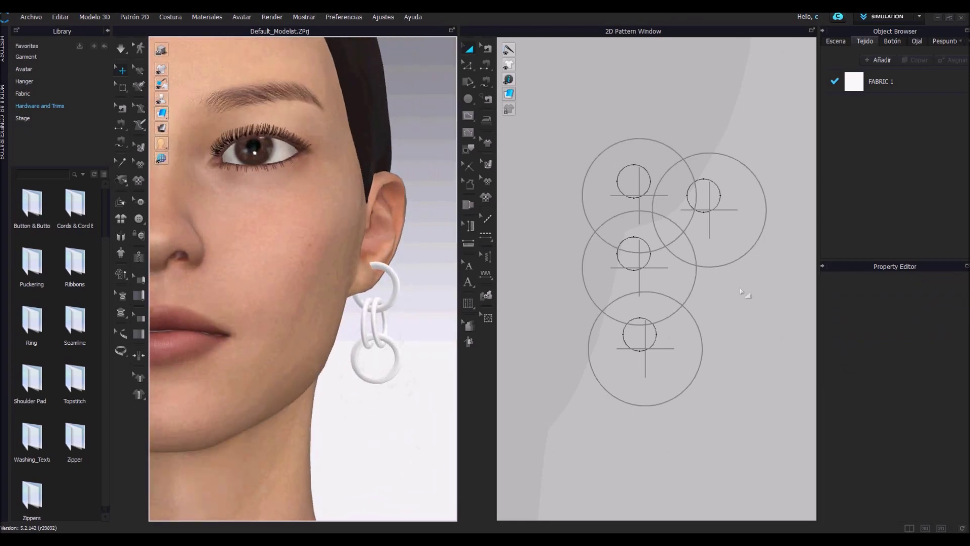
Step: Paste a fifth ring and place it at the bottom of the chain
right_drag(742, 292, 728, 241)
right_click(630, 352)
click(657, 334)
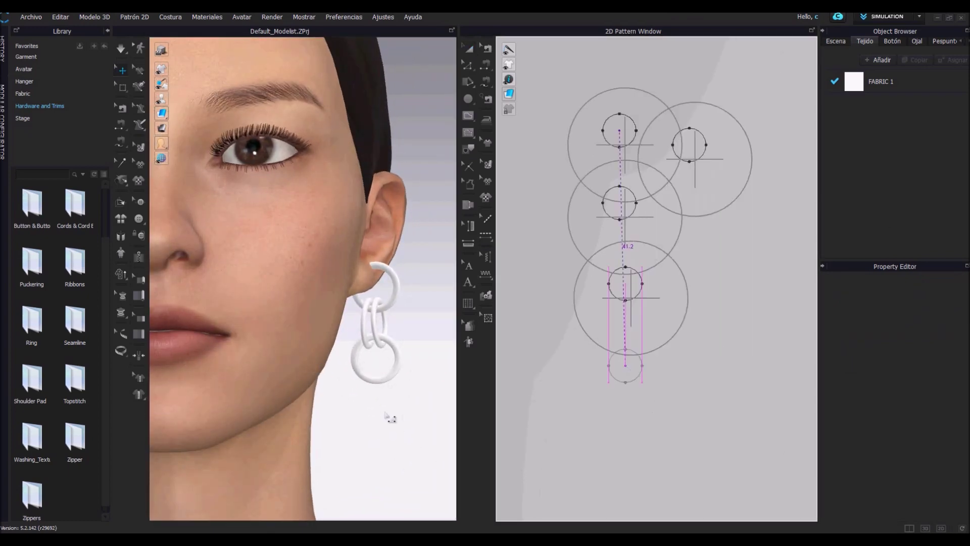
click(388, 417)
scroll(704, 401, up, 2)
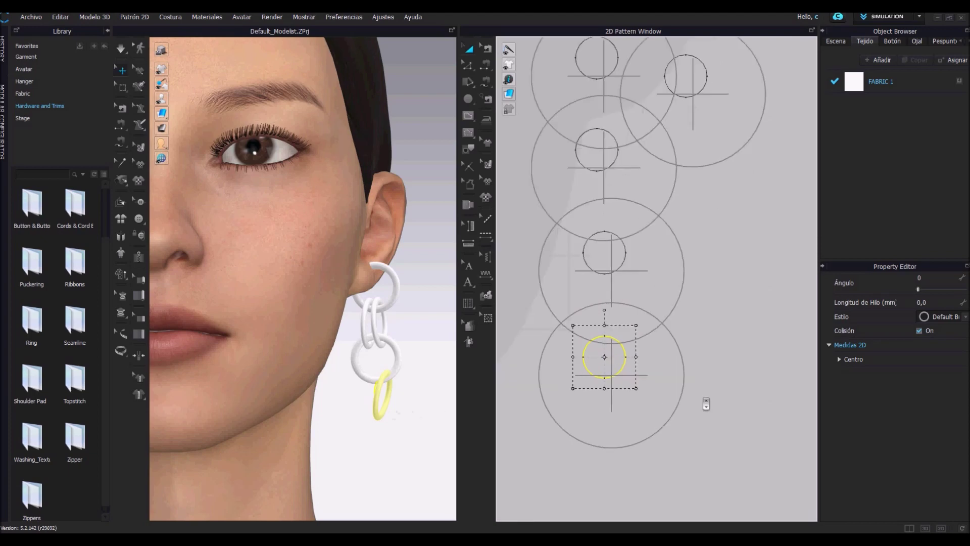
click(893, 41)
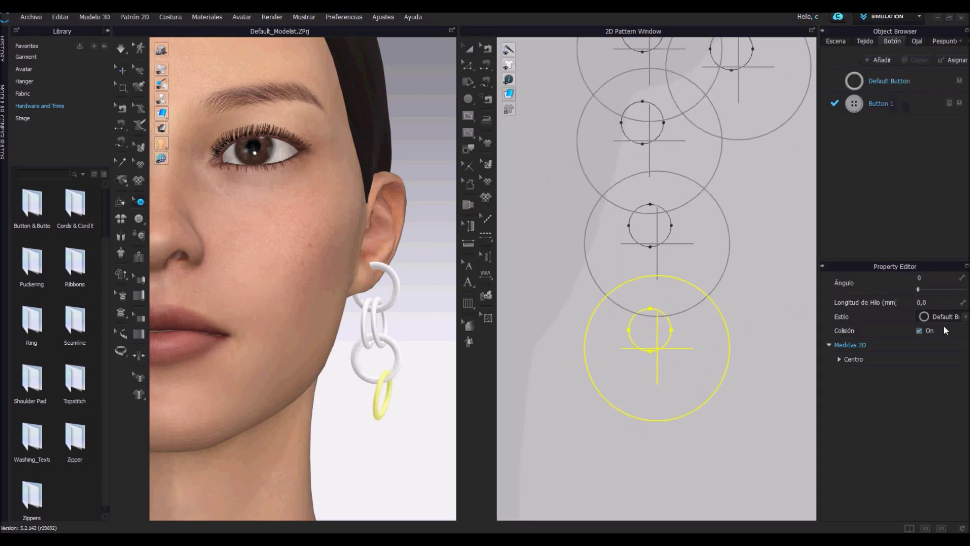
Step: Copy the Default Button style and make the bottom ring a flat 50 mm disc
click(899, 104)
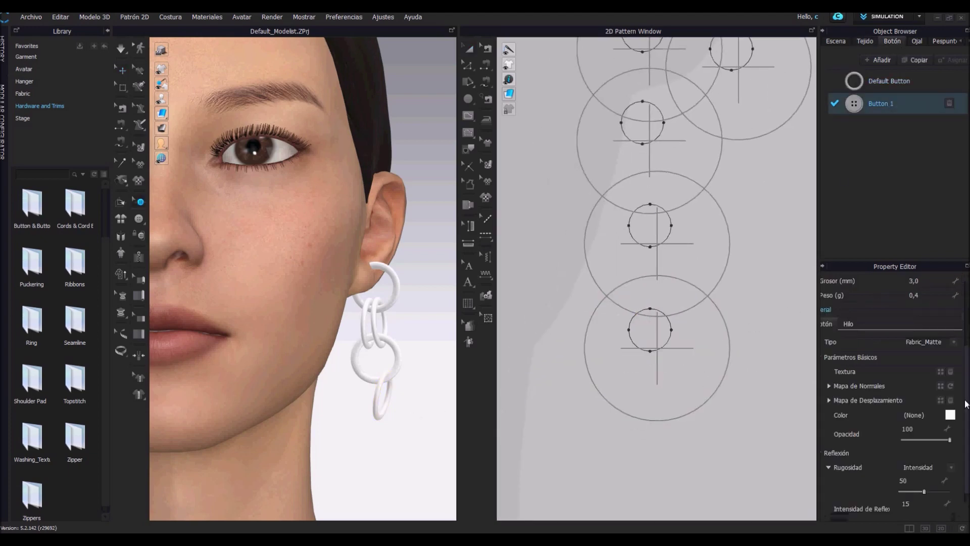
click(711, 364)
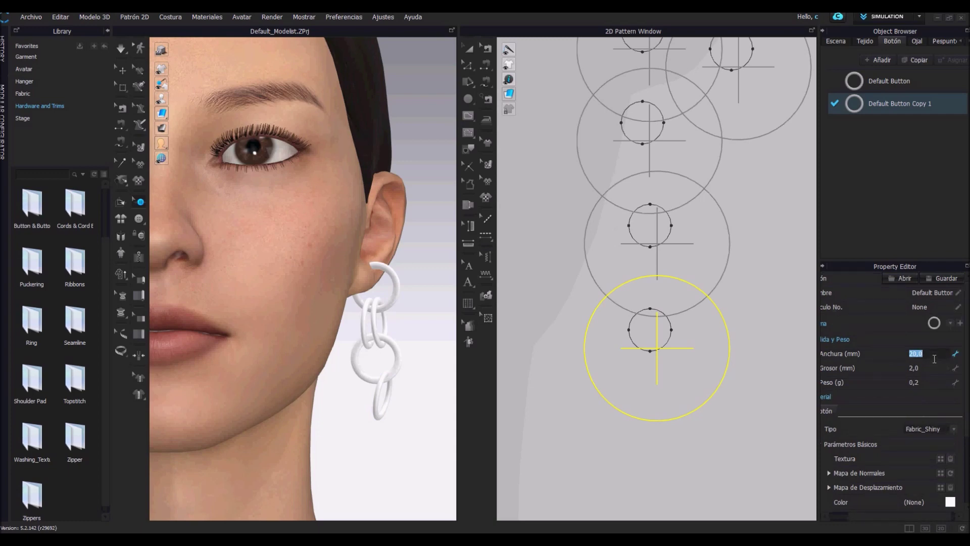
text(30)
key(Return)
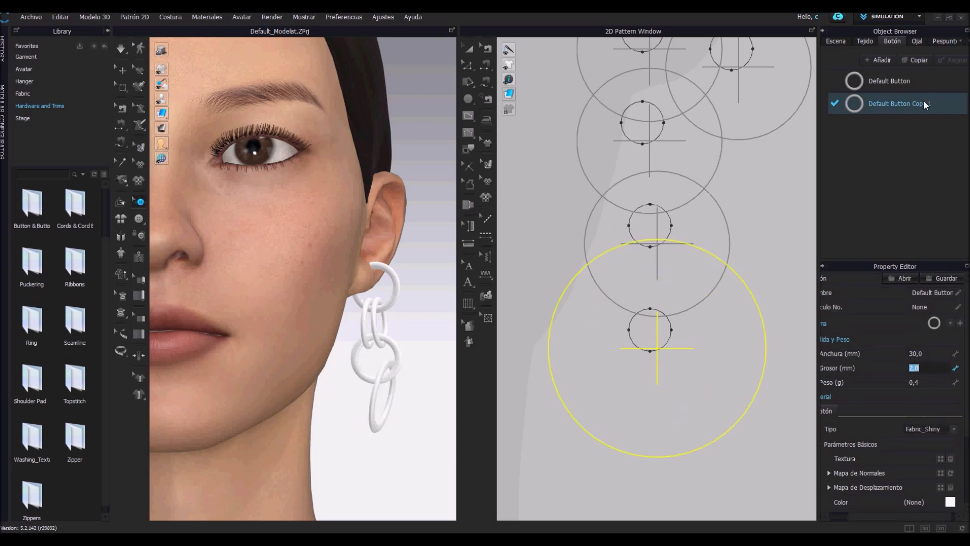
click(951, 516)
click(947, 323)
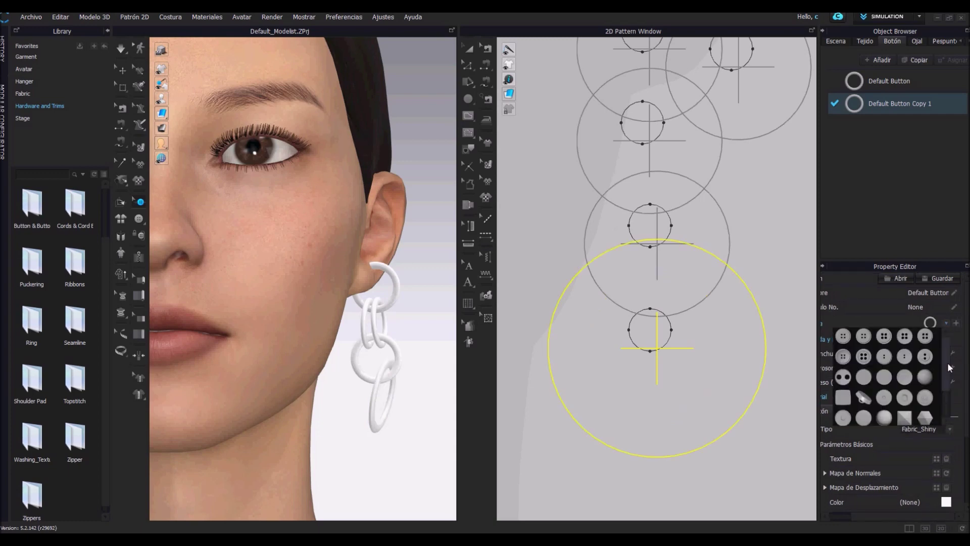
click(870, 374)
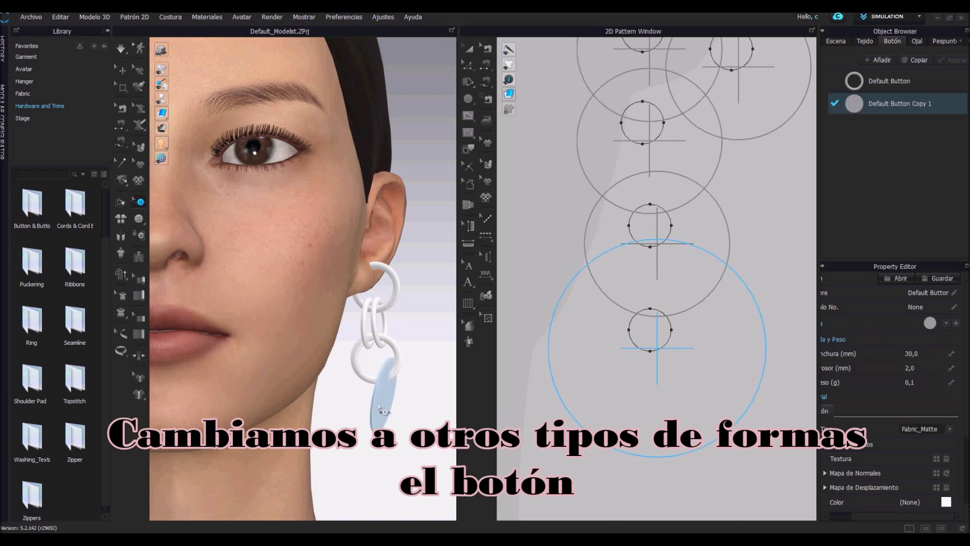
double_click(929, 357)
text(50)
key(Return)
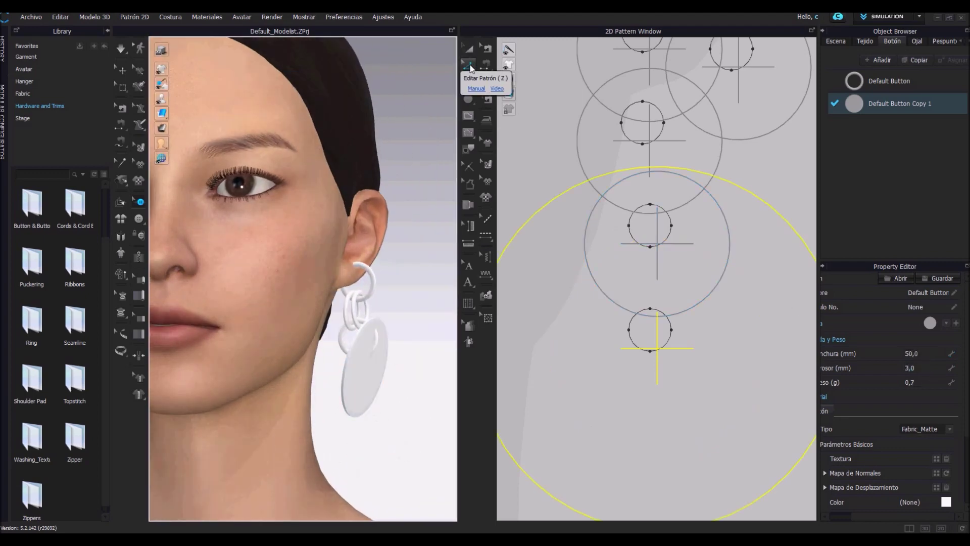
Step: Shift and tilt the disc pendant so it hangs straight from the chain
click(469, 49)
click(354, 394)
right_drag(342, 448, 371, 438)
drag(371, 439, 374, 421)
mouse_move(368, 393)
right_down()
mouse_move(315, 459)
mouse_move(396, 464)
mouse_move(368, 420)
right_up()
Step: Make another copy of the Default Button Copy 1 disc style
click(892, 41)
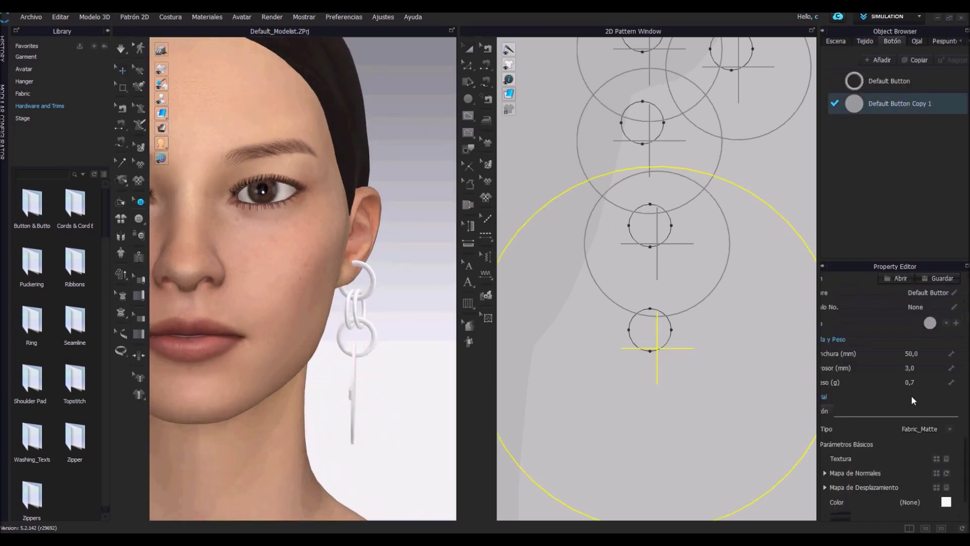
click(918, 104)
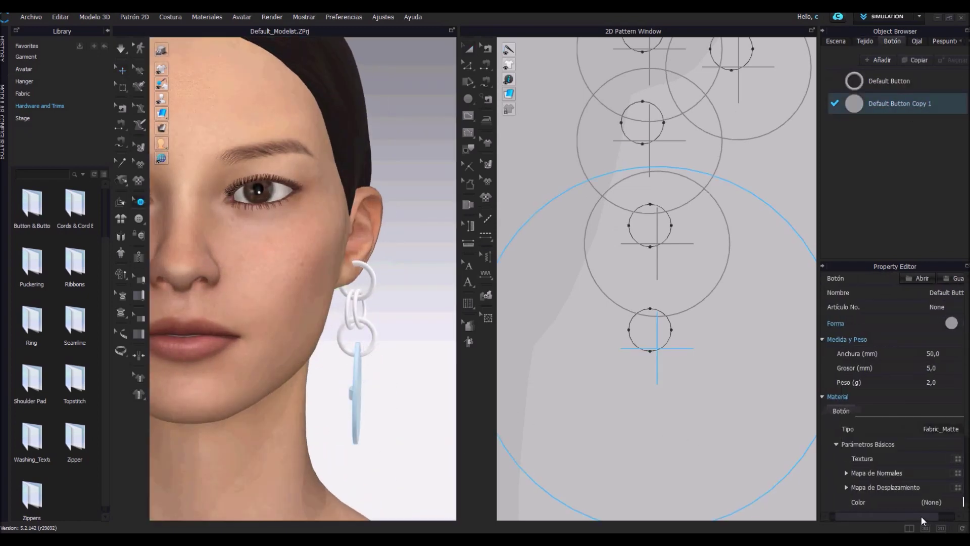
click(968, 372)
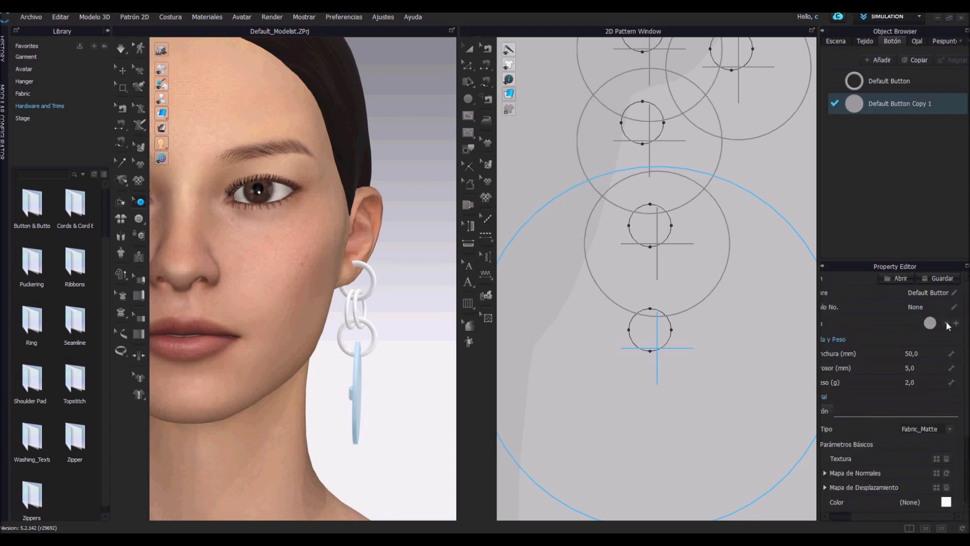
scroll(399, 373, down, 2)
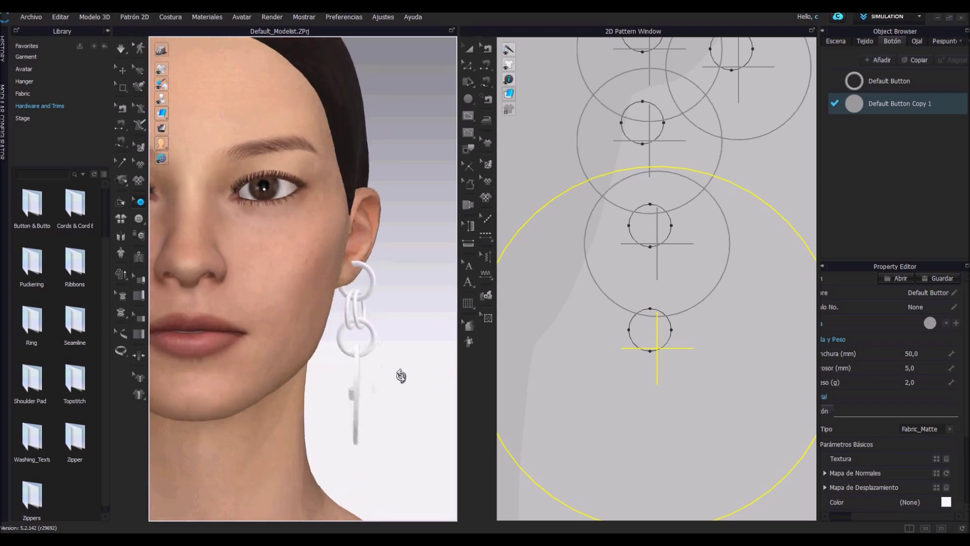
click(889, 61)
click(950, 126)
click(919, 60)
scroll(627, 283, down, 2)
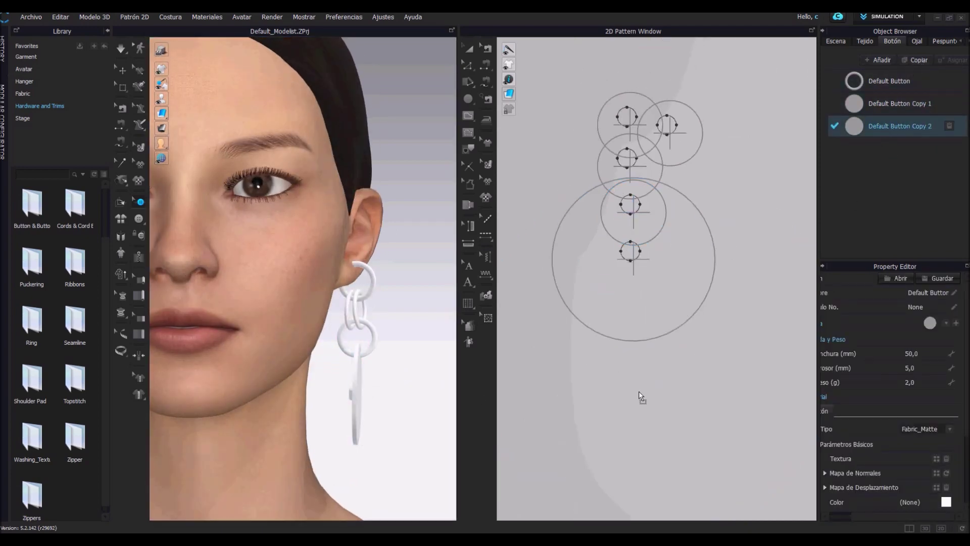
Step: Add a large disc button, turn it to hang edge-on, and move its pattern below the rings
click(395, 407)
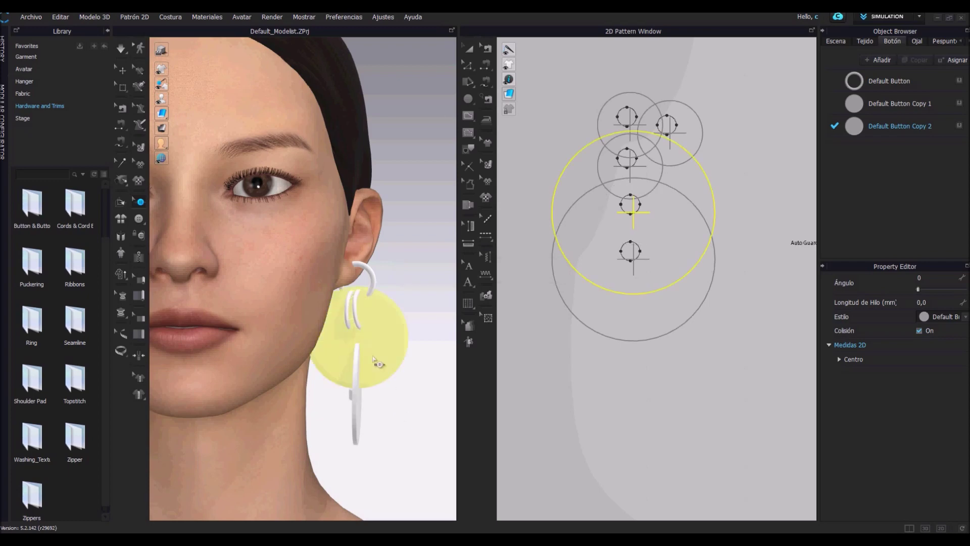
key(q)
drag(387, 373, 418, 374)
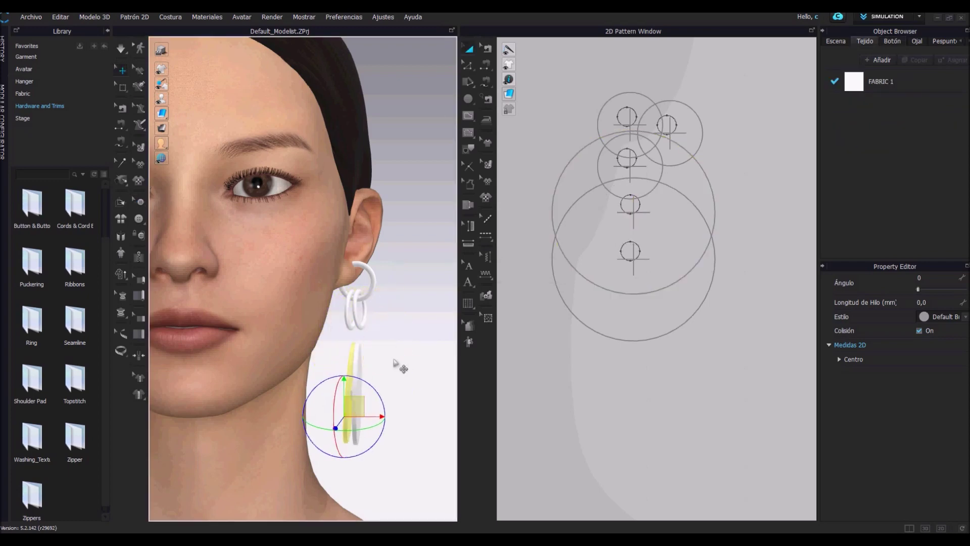
right_drag(399, 369, 423, 373)
click(367, 466)
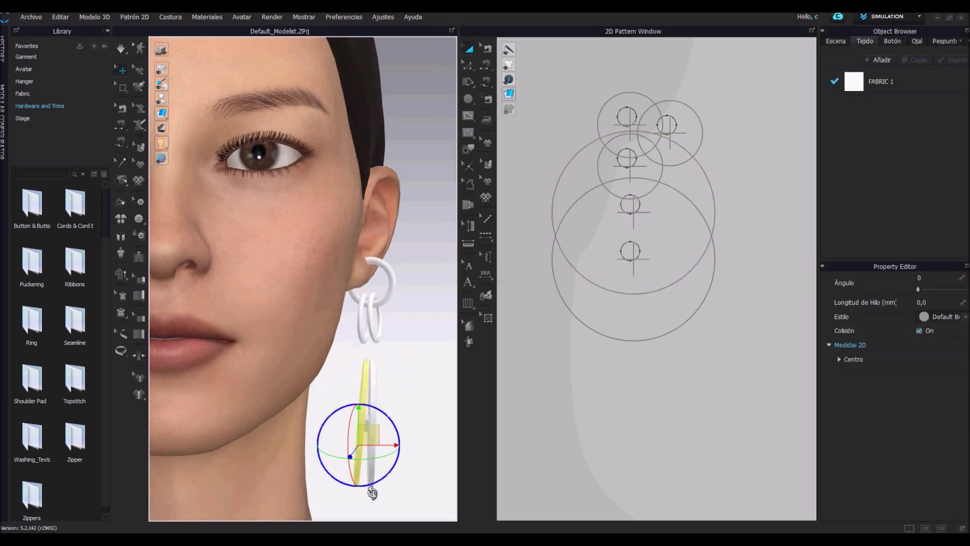
mouse_move(418, 401)
right_down()
mouse_move(399, 446)
mouse_move(309, 405)
right_up()
click(372, 425)
mouse_move(347, 433)
right_down()
mouse_move(384, 449)
mouse_move(445, 384)
right_up()
key(z)
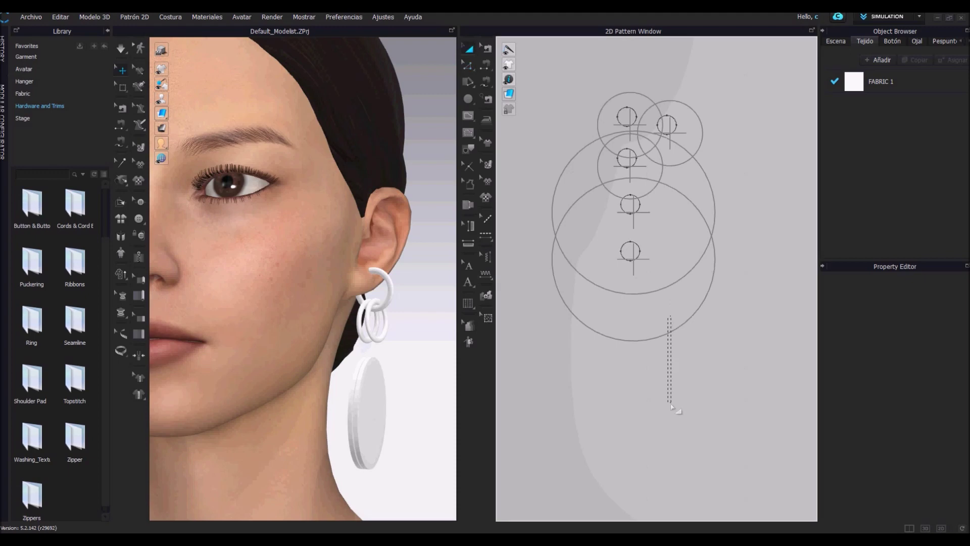
drag(630, 251, 640, 380)
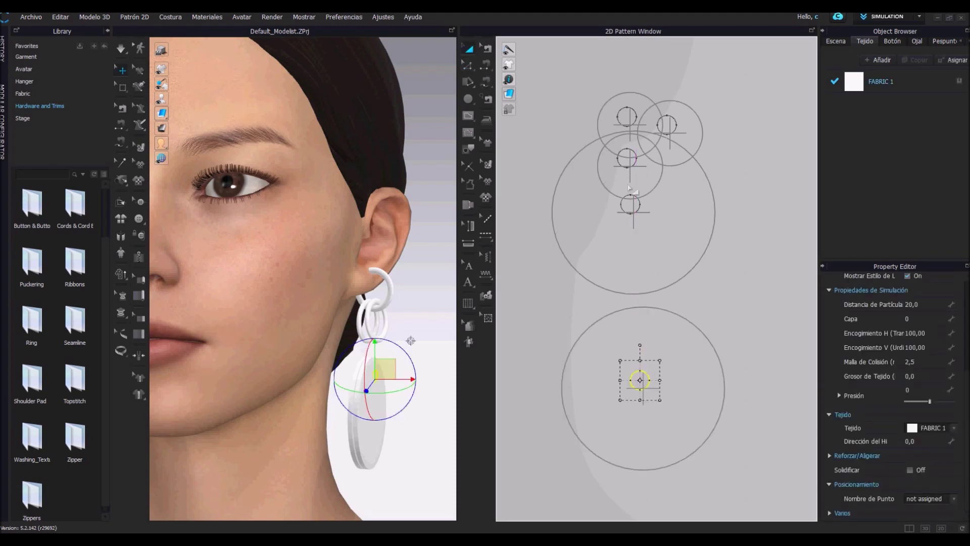
Step: Duplicate the top ring link with Ctrl+C/Ctrl+V and place the copy lower in the chain
click(630, 205)
click(627, 116)
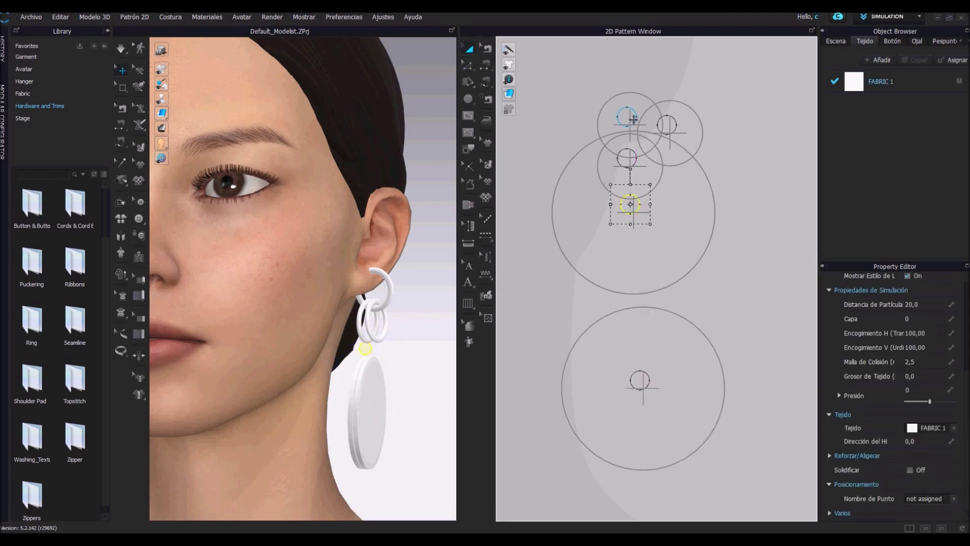
key(ctrl+c)
key(ctrl+v)
click(620, 200)
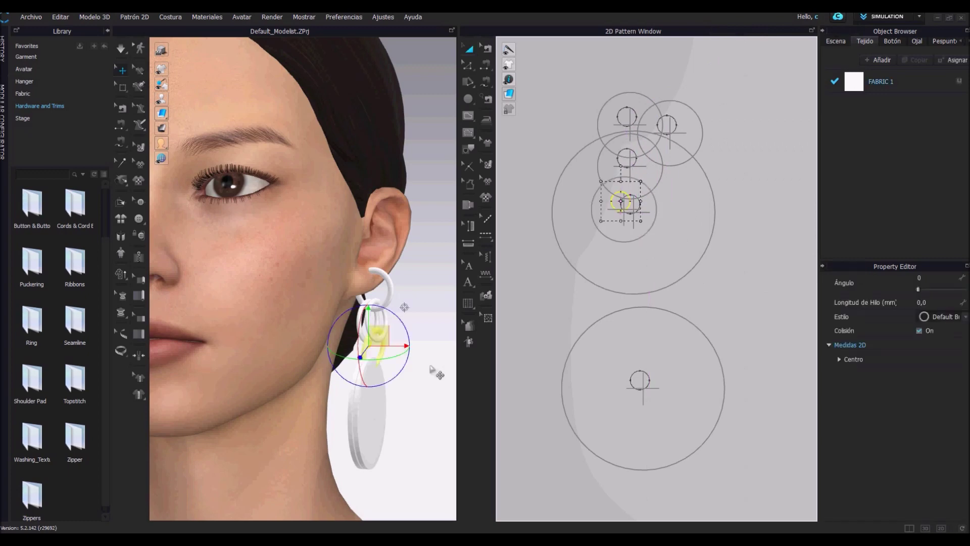
Step: Orbit and zoom around the head to inspect the earring's new ring and disc
mouse_move(427, 394)
right_down()
mouse_move(250, 429)
mouse_move(430, 439)
mouse_move(263, 424)
mouse_move(416, 354)
mouse_move(396, 332)
right_up()
click(430, 438)
scroll(430, 439, down, 3)
scroll(416, 354, down, 2)
scroll(396, 329, up, 5)
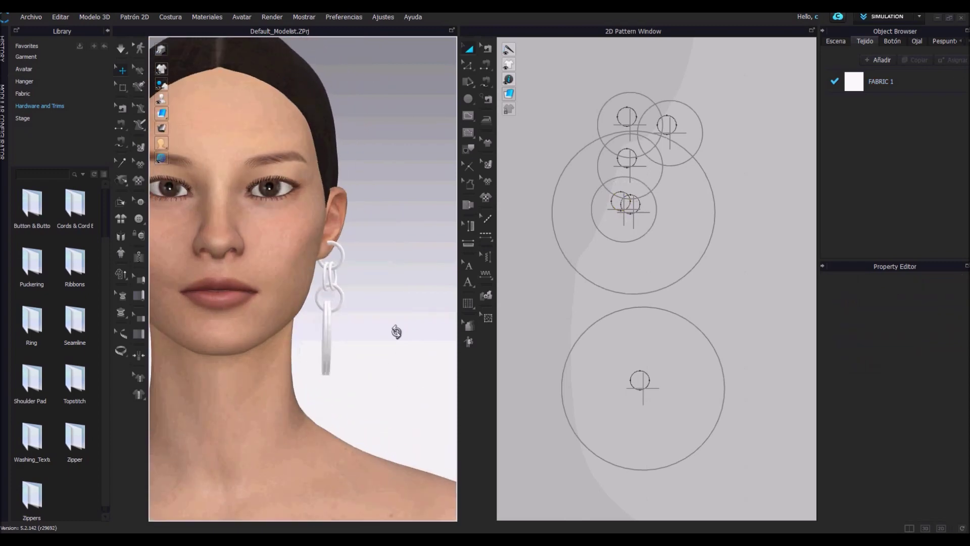
mouse_move(396, 331)
right_down()
mouse_move(298, 328)
mouse_move(384, 316)
mouse_move(347, 305)
mouse_move(339, 317)
mouse_move(396, 310)
right_up()
scroll(396, 309, up, 2)
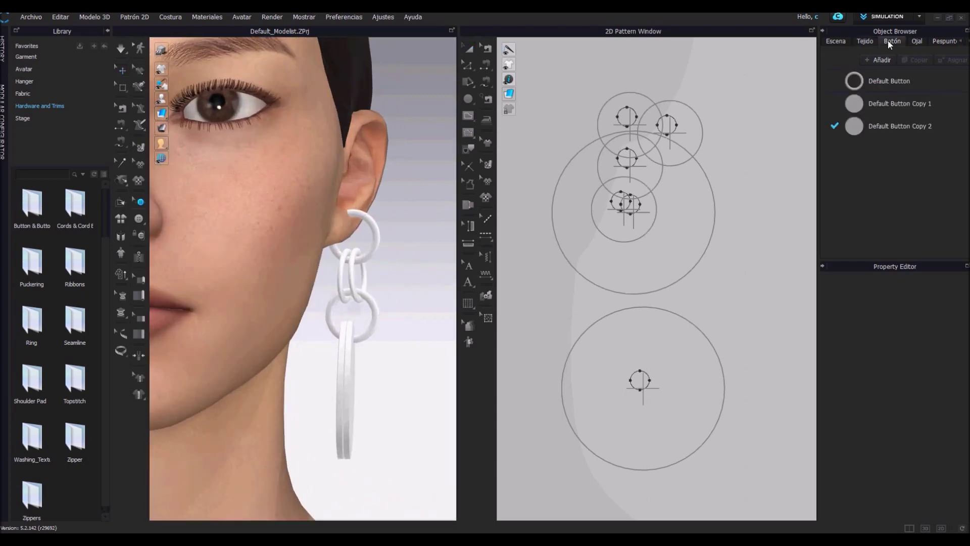
Step: Select the Default Button style used by the hoop and chain rings for texturing
click(382, 248)
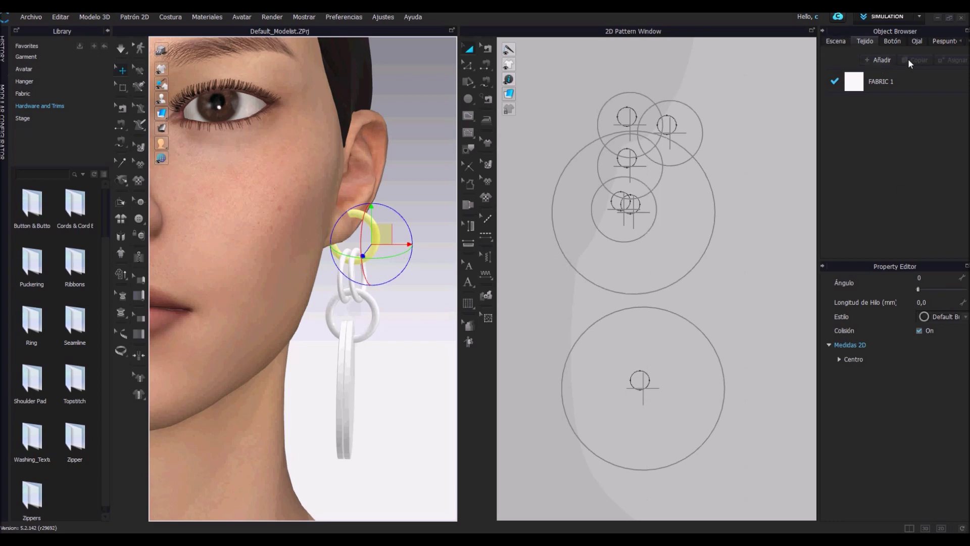
click(892, 42)
click(917, 81)
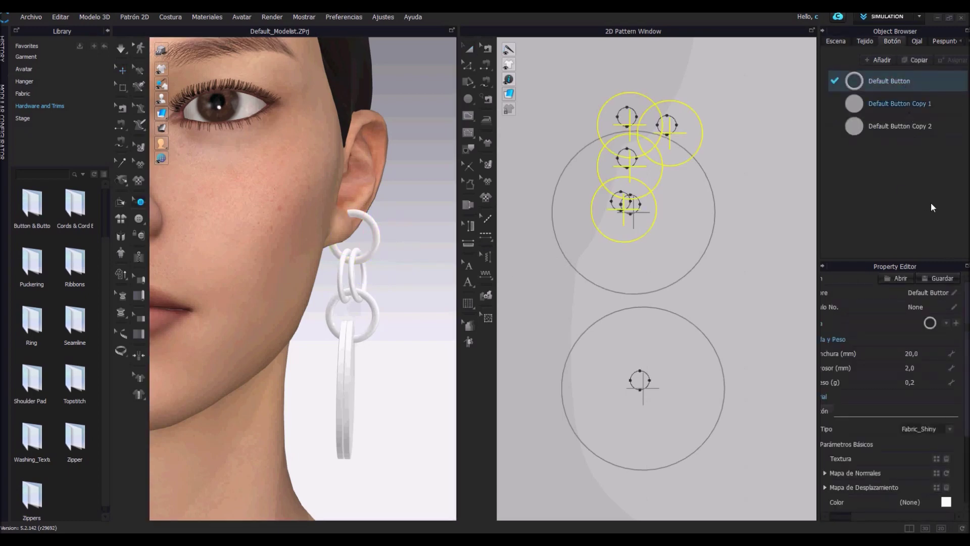
click(949, 430)
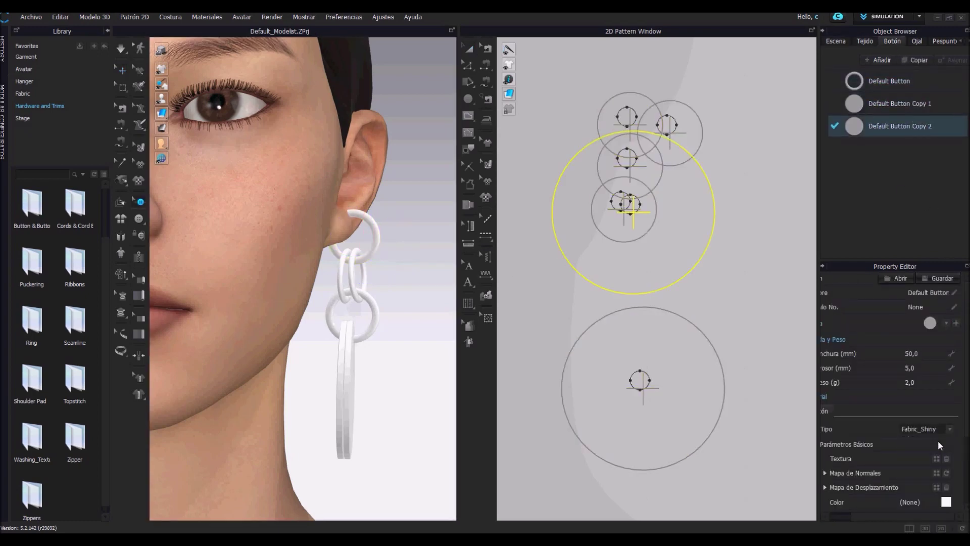
click(889, 81)
scroll(938, 360, down, 3)
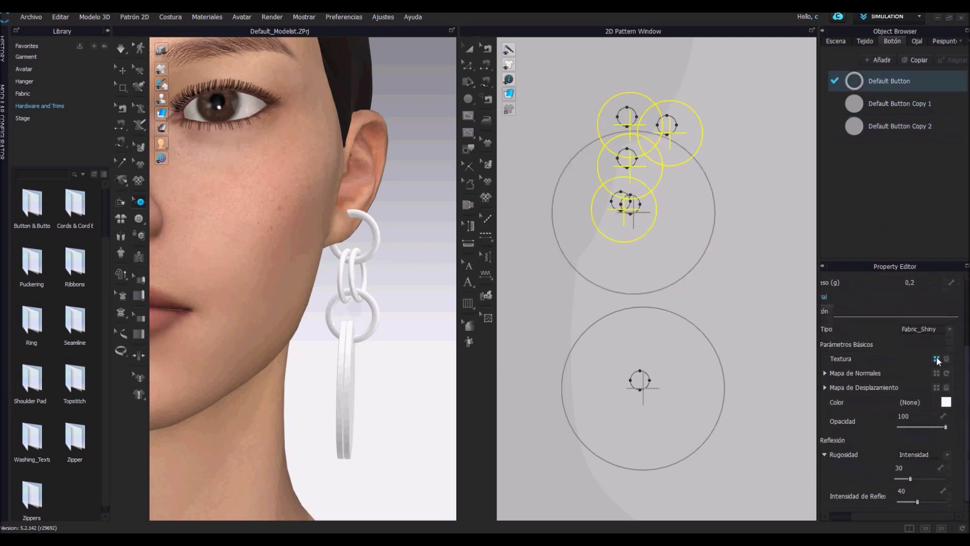
click(938, 358)
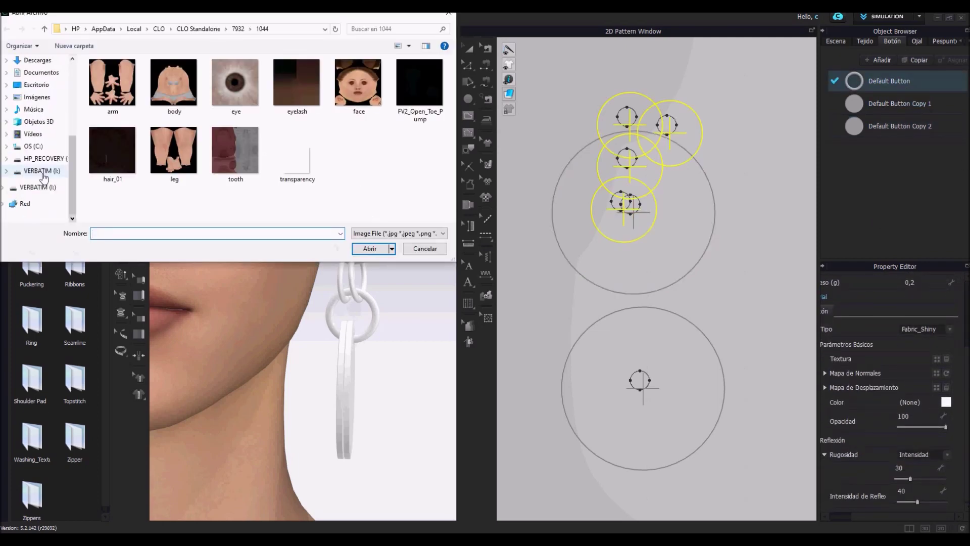
Step: Browse the external drive's work documents to the marrones > abstracto texture folder
click(42, 170)
double_click(144, 98)
drag(202, 13, 628, 72)
scroll(609, 257, down, 3)
double_click(556, 277)
double_click(552, 147)
click(836, 105)
click(879, 39)
drag(815, 79, 776, 52)
Step: Apply a gold texture image from that folder to the rings
scroll(557, 128, down, 3)
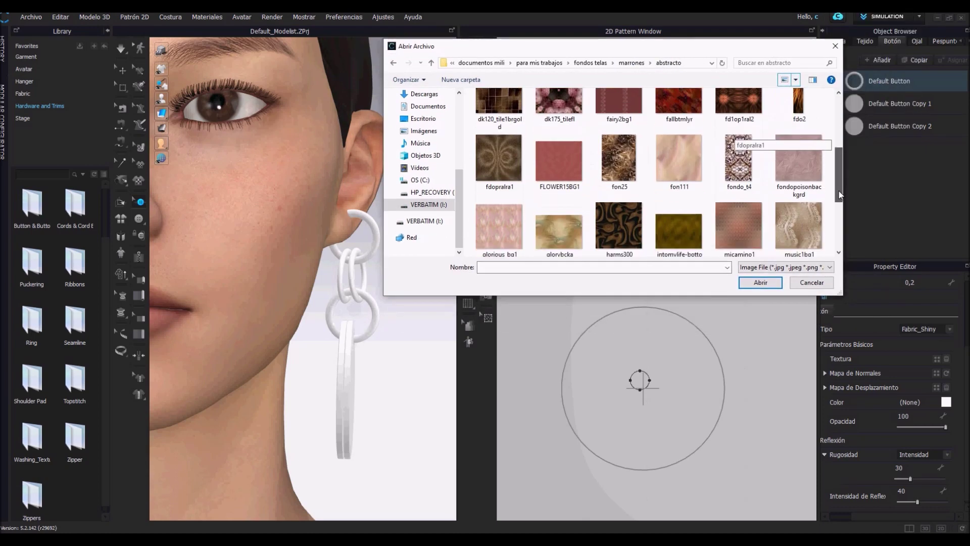
scroll(657, 172, down, 3)
scroll(657, 172, up, 1)
click(739, 213)
click(761, 283)
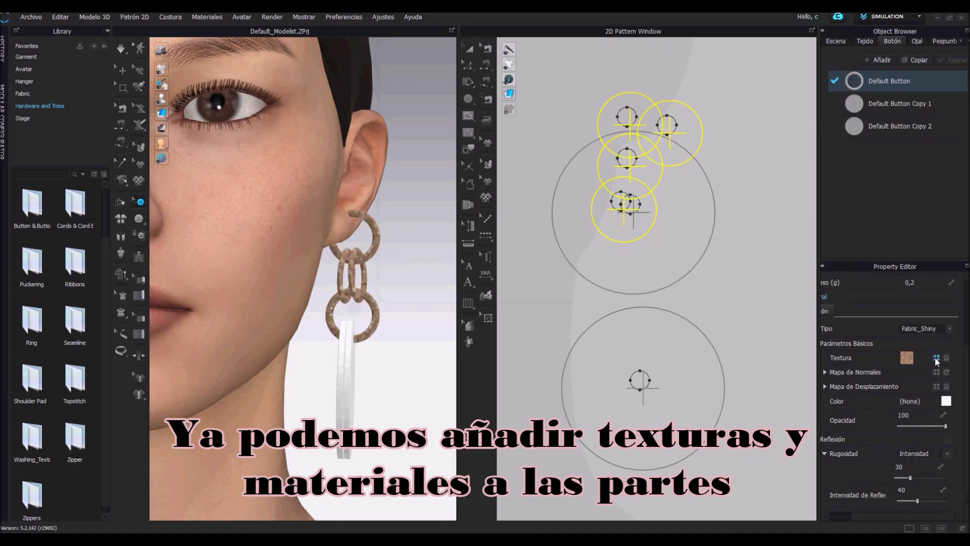
click(907, 357)
double_click(798, 157)
Step: Cancel a second texture pick and select the Default Button Copy 1 style
click(904, 357)
scroll(836, 175, down, 2)
scroll(836, 174, down, 3)
scroll(836, 175, up, 3)
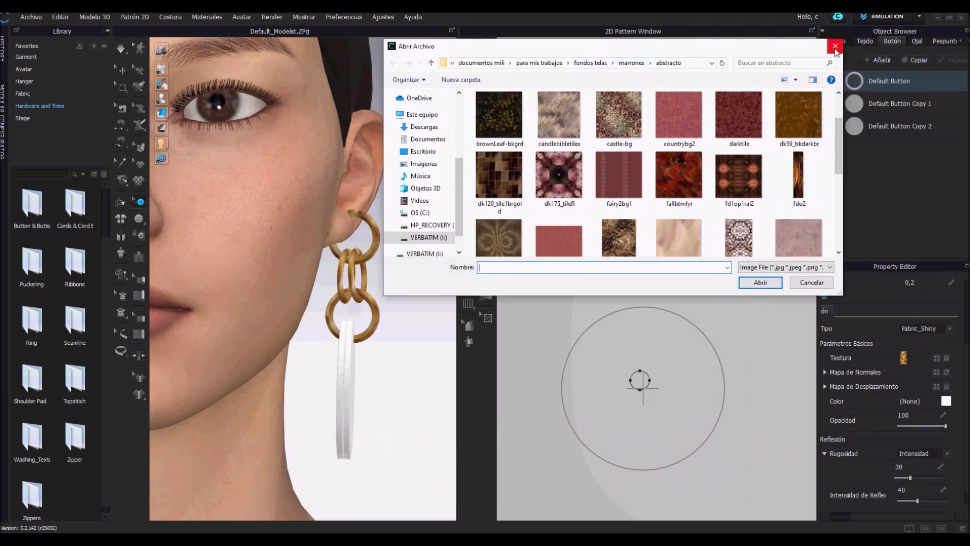
click(835, 46)
click(894, 105)
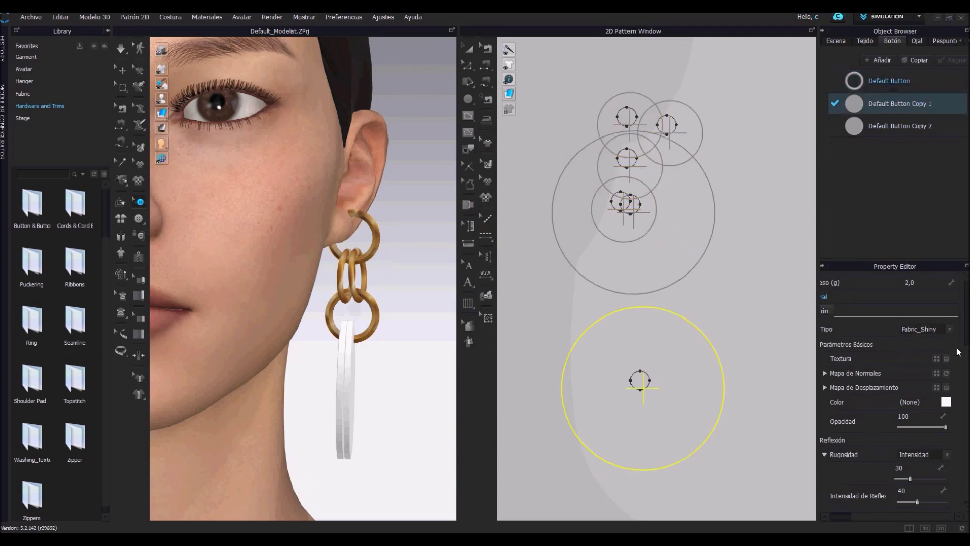
Step: Select the disc pendant's button style and start browsing for a texture image
click(913, 87)
right_drag(304, 323, 372, 321)
click(889, 103)
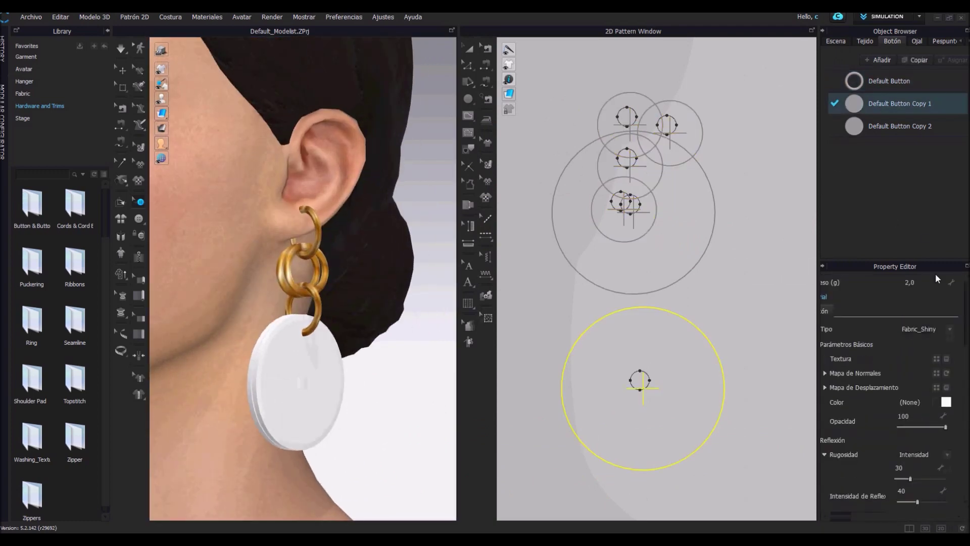
drag(964, 370, 968, 386)
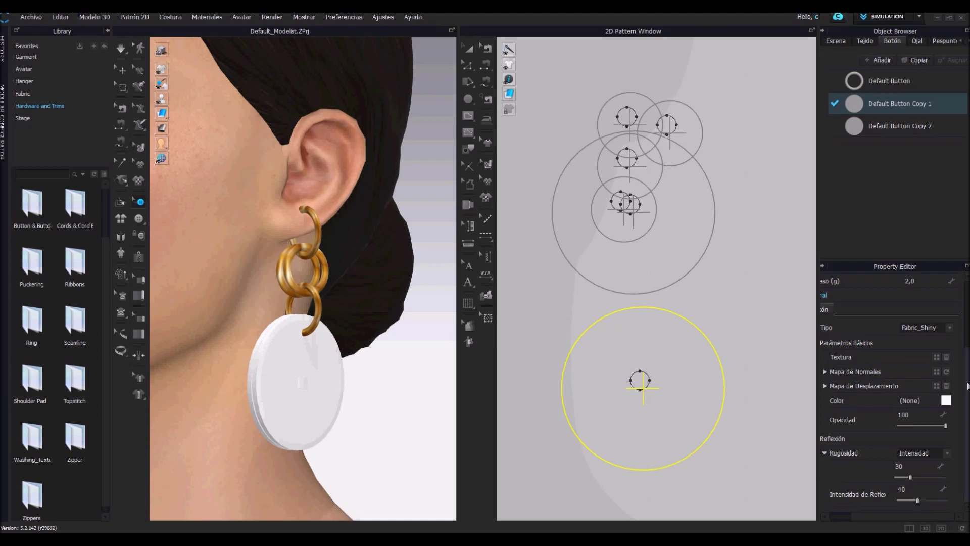
right_drag(396, 358, 432, 237)
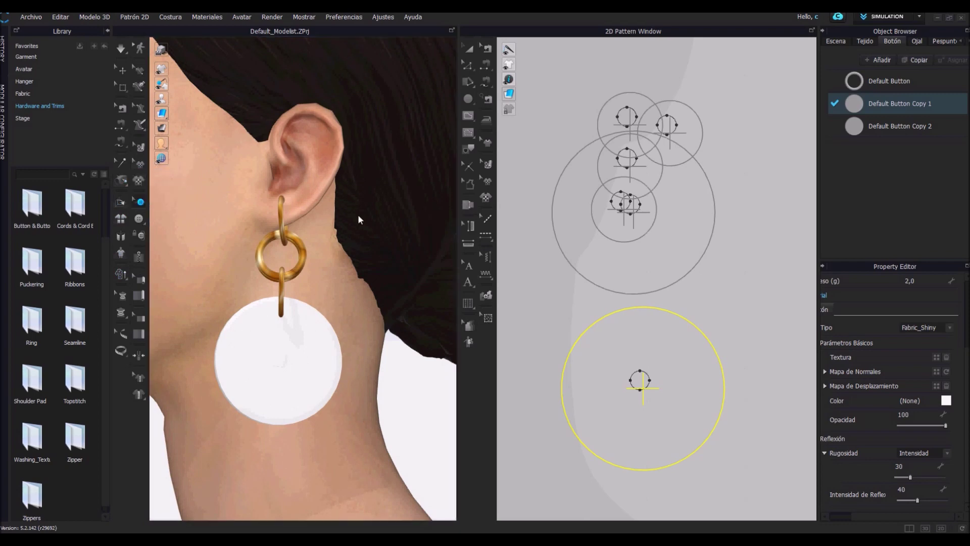
click(432, 236)
Step: Load a multicolor flower image from tubes > flores and dismiss the info message
double_click(506, 208)
double_click(559, 181)
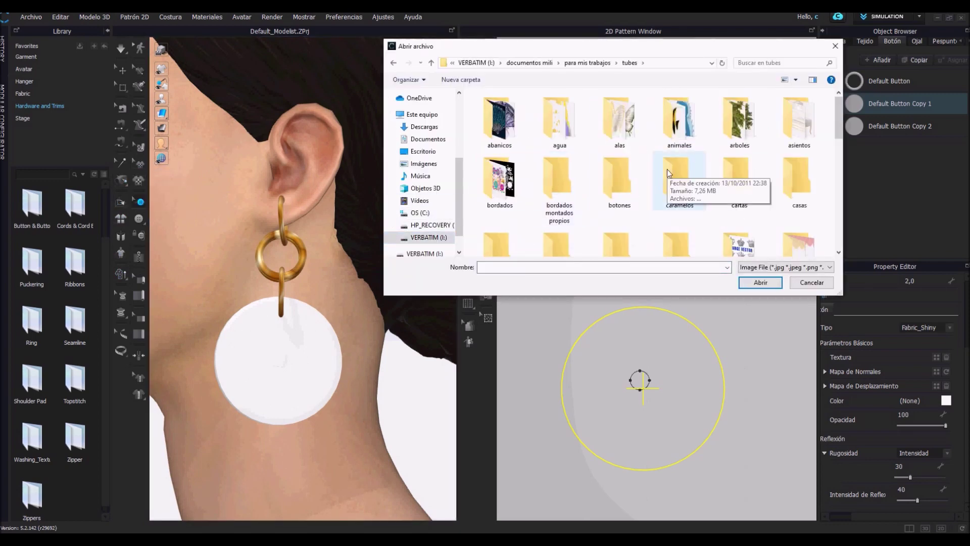
scroll(840, 140, down, 2)
scroll(840, 141, down, 2)
double_click(518, 195)
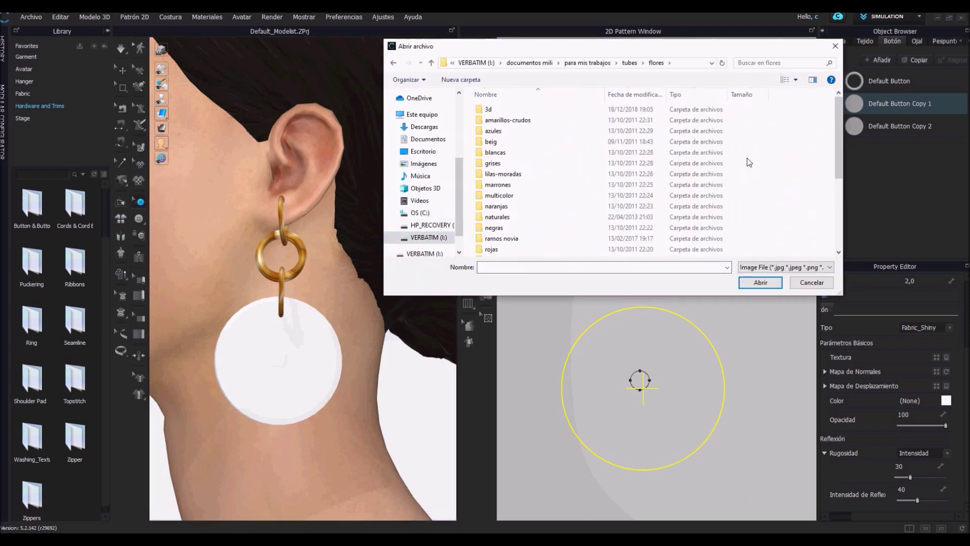
double_click(518, 194)
click(617, 113)
click(751, 281)
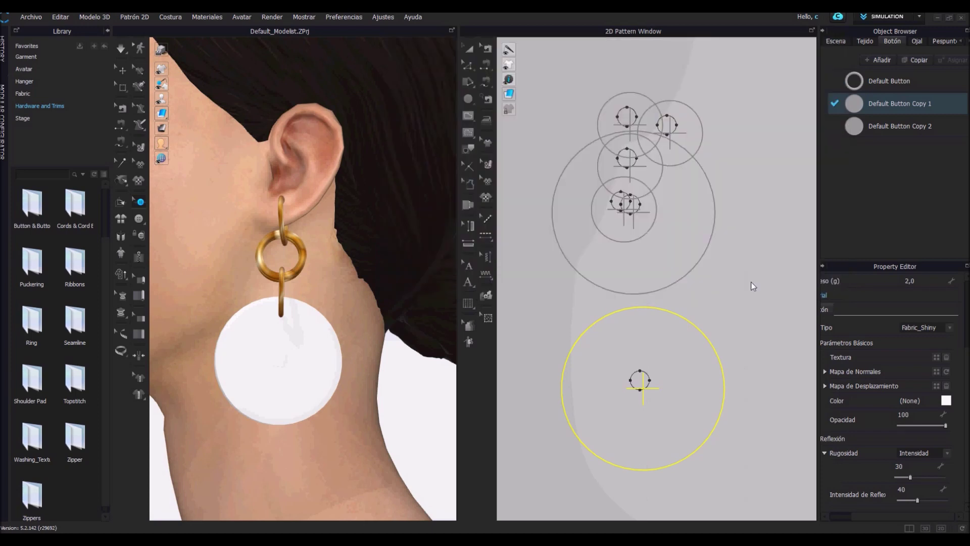
click(273, 360)
key(Return)
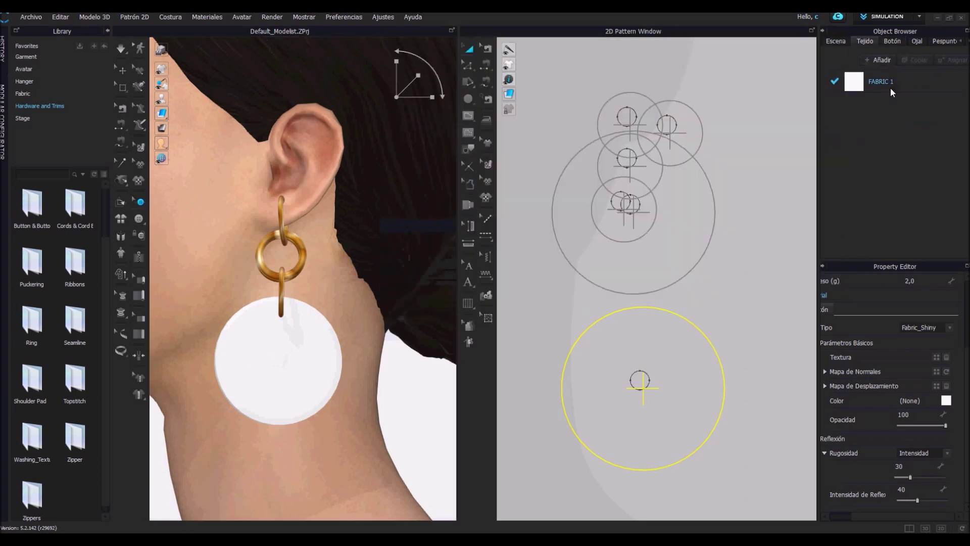
Step: Apply a sunburst flower image from the tubes folder as the disc texture
click(893, 41)
click(937, 357)
click(544, 63)
double_click(505, 187)
scroll(839, 164, down, 2)
double_click(800, 192)
double_click(530, 210)
double_click(702, 164)
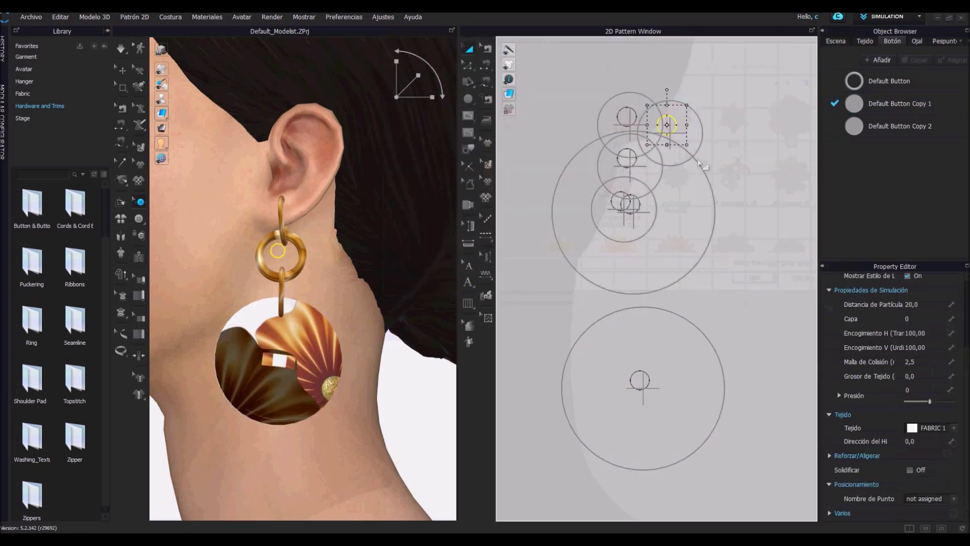
Step: Tint the Default Button Copy 1 disc with a brown/copper colour
click(278, 372)
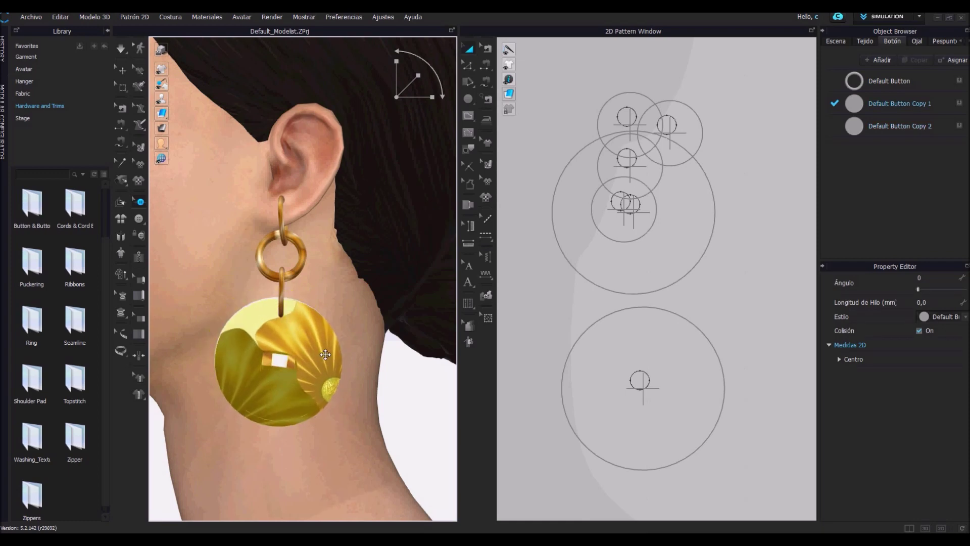
click(899, 103)
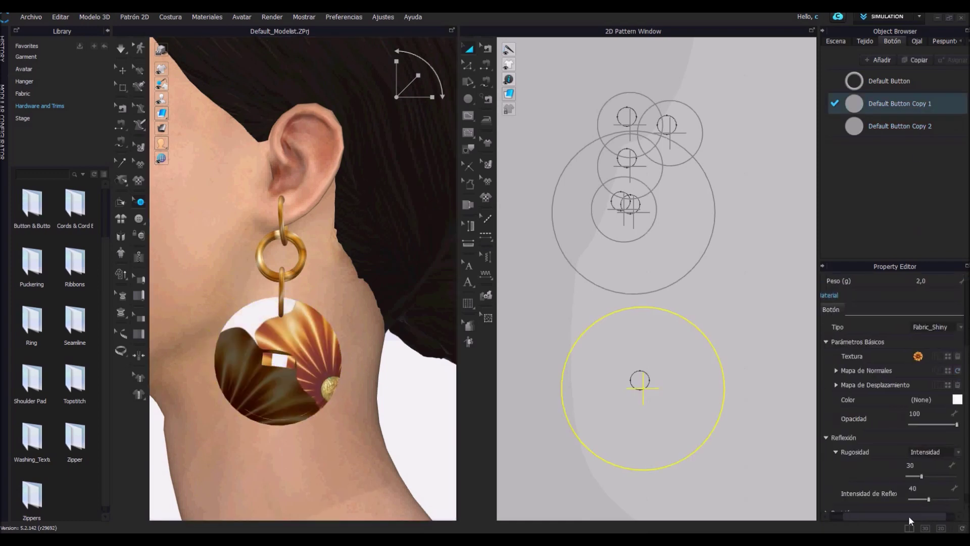
scroll(950, 379, up, 3)
scroll(877, 514, down, 2)
scroll(878, 514, down, 1)
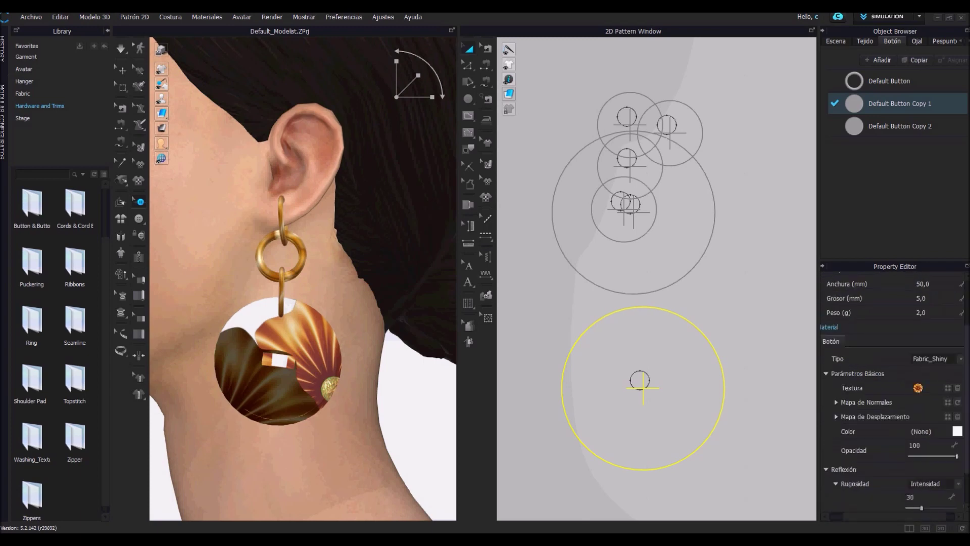
click(958, 385)
click(350, 298)
drag(474, 100, 603, 101)
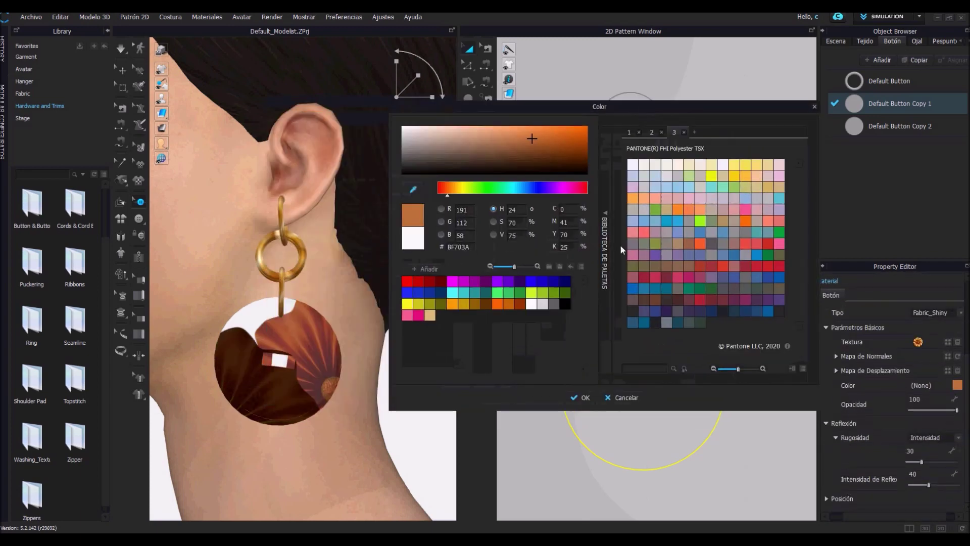
click(585, 392)
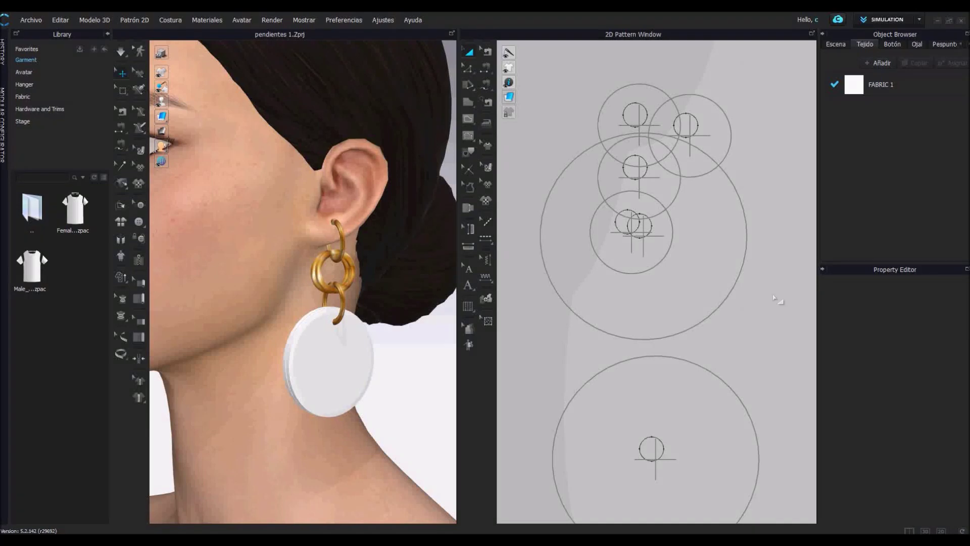
Step: Select the white disc's Default Button Copy 1 style and browse for its Textura image
mouse_move(434, 360)
right_down()
mouse_move(403, 357)
mouse_move(445, 364)
right_up()
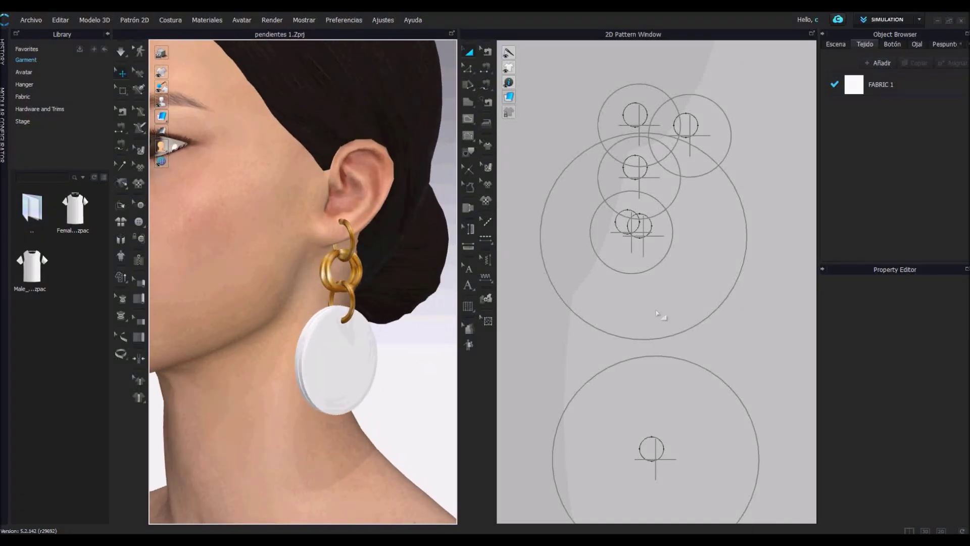
click(883, 93)
click(377, 358)
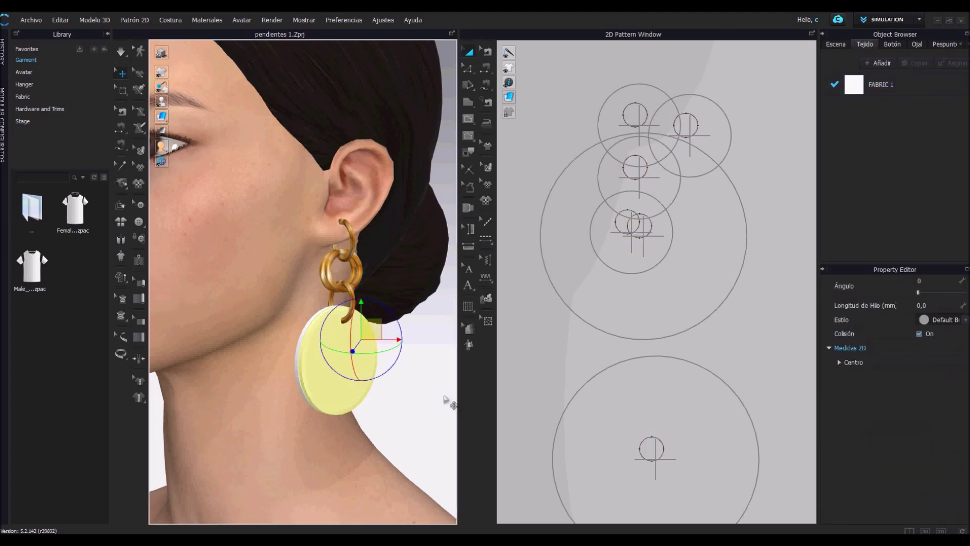
click(895, 45)
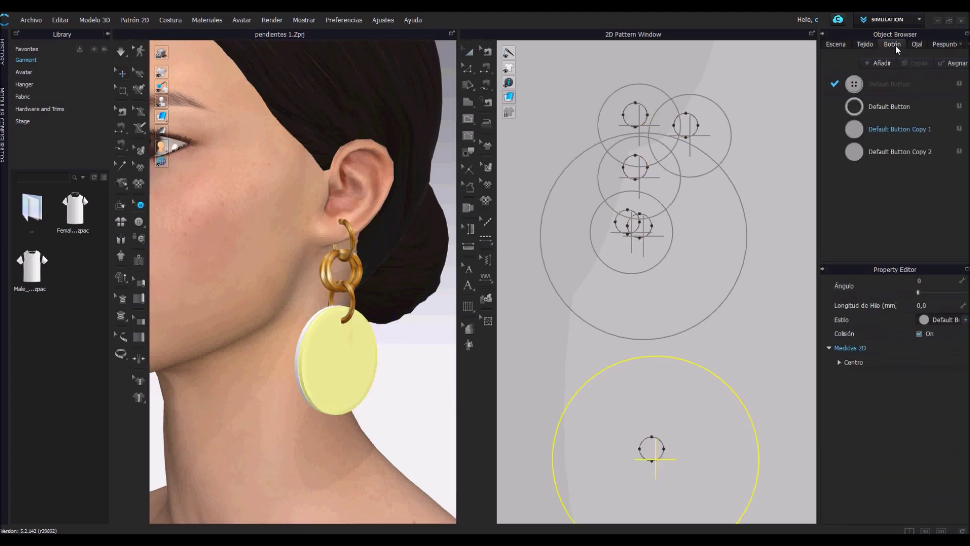
click(896, 129)
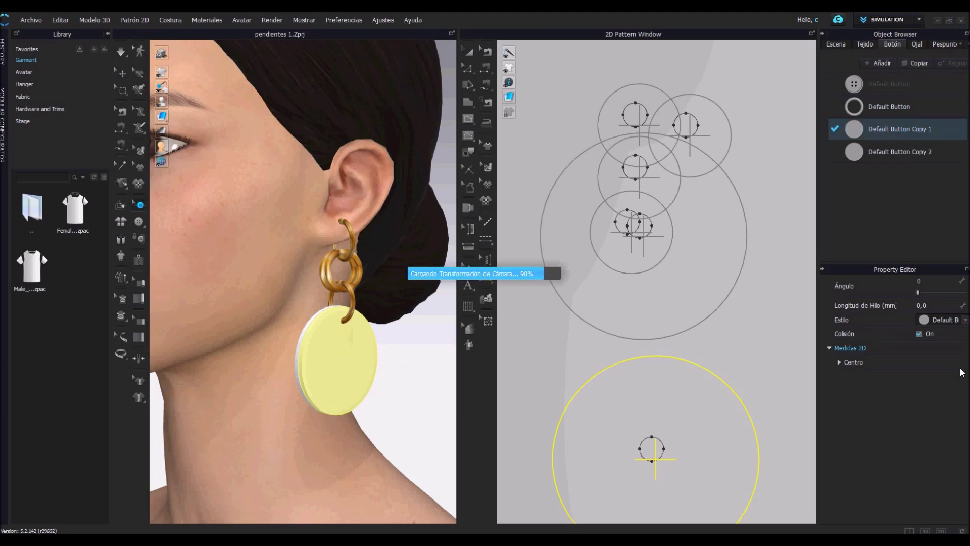
drag(855, 519, 922, 520)
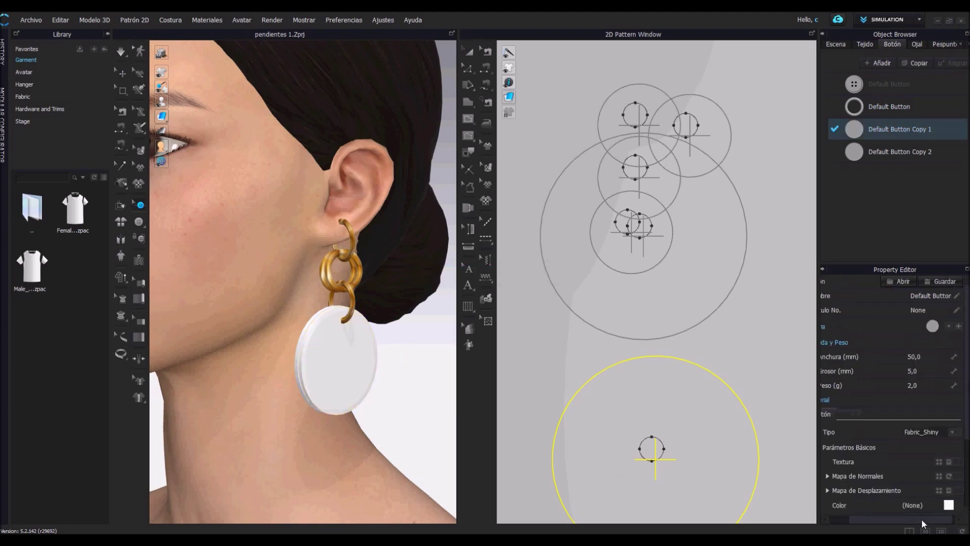
click(937, 461)
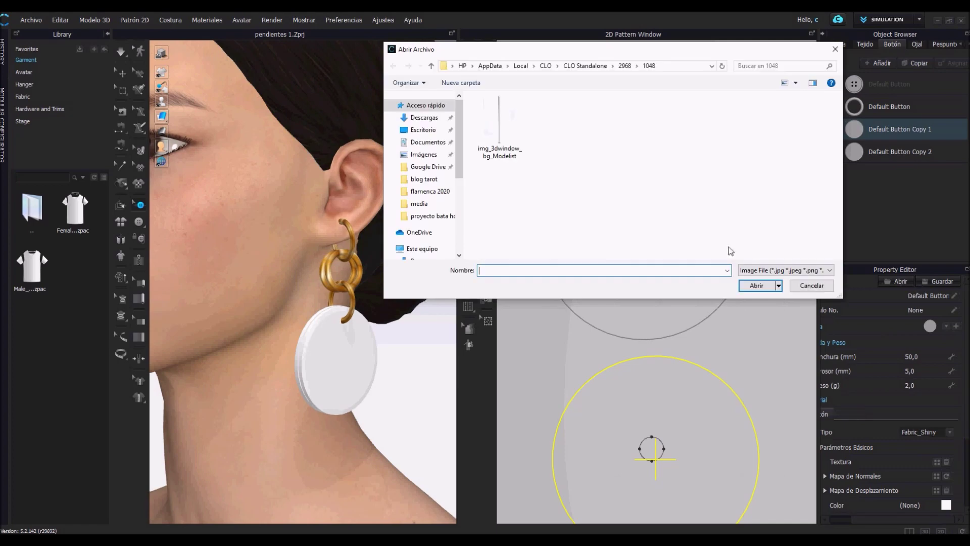
Step: Open a flower image from VERBATIM > documentos mili > para mis trabajos > tubes > flores > marrones
scroll(441, 216, down, 2)
scroll(440, 220, down, 1)
click(428, 253)
double_click(508, 134)
double_click(528, 241)
double_click(531, 177)
click(597, 74)
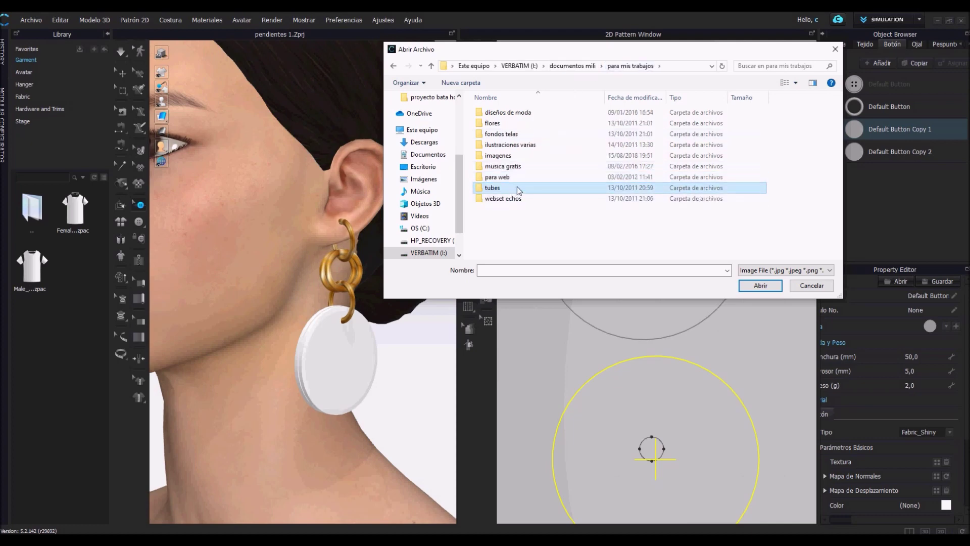
double_click(517, 186)
double_click(794, 236)
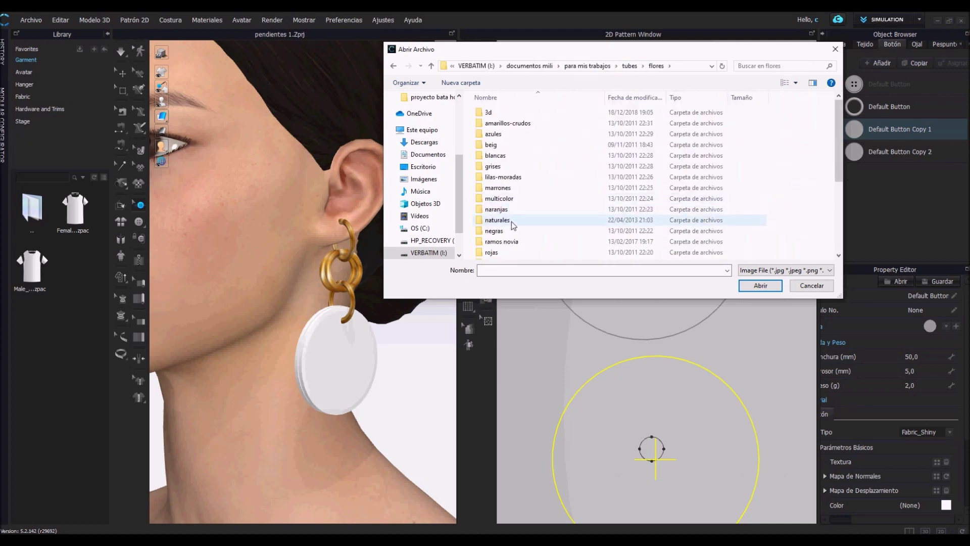
double_click(498, 187)
double_click(678, 122)
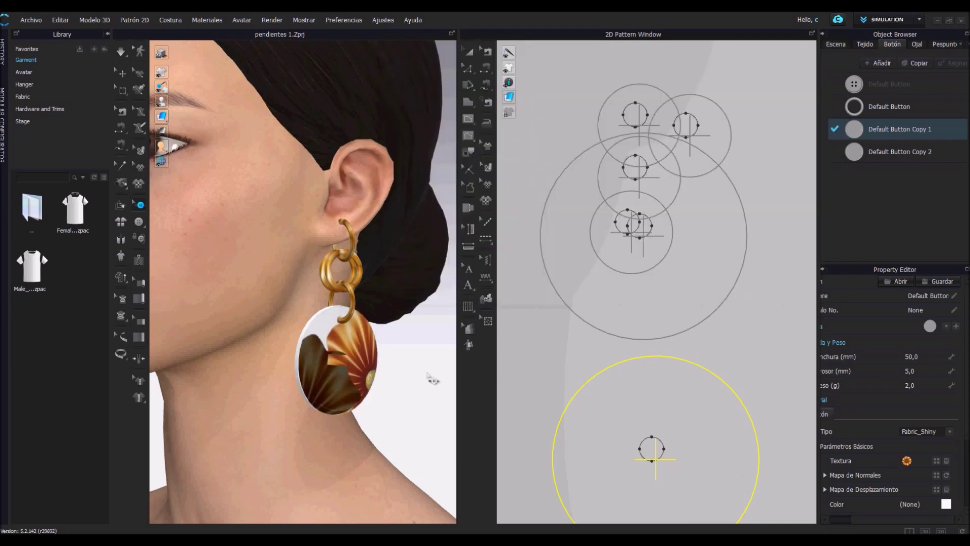
Step: Expand the texture placement settings and set the disc texture angle to 18°
scroll(392, 395, down, 3)
scroll(969, 501, down, 3)
scroll(969, 500, down, 1)
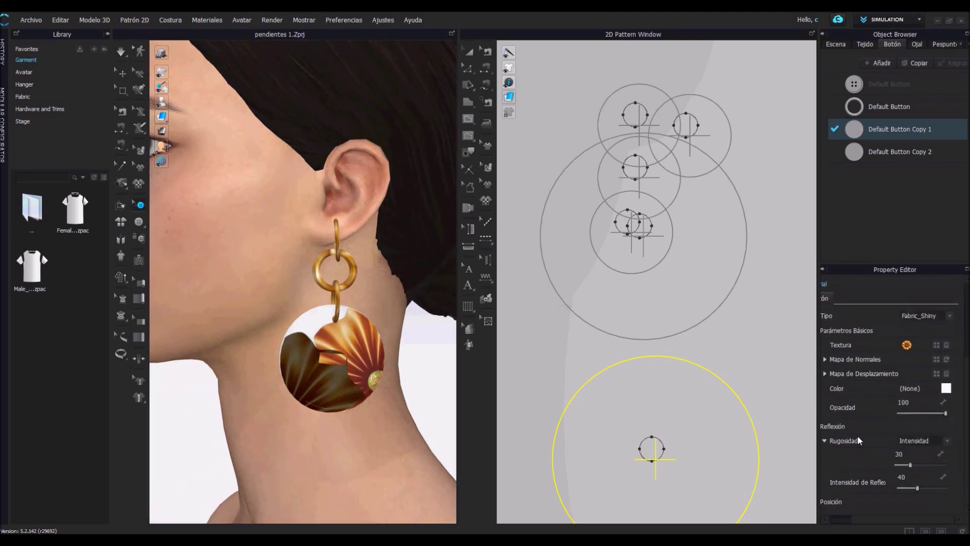
click(835, 518)
scroll(854, 500, down, 1)
click(845, 472)
click(854, 488)
scroll(909, 521, down, 2)
drag(909, 521, 914, 517)
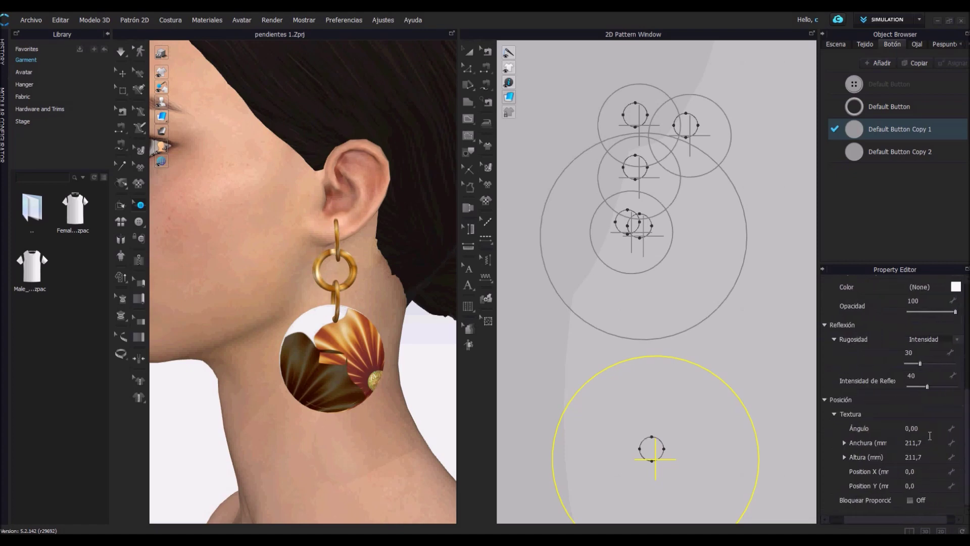
key(Return)
key(Return)
text(17)
key(Return)
Step: Offset the disc texture to Position X 3 and Y 6
scroll(931, 434, up, 1)
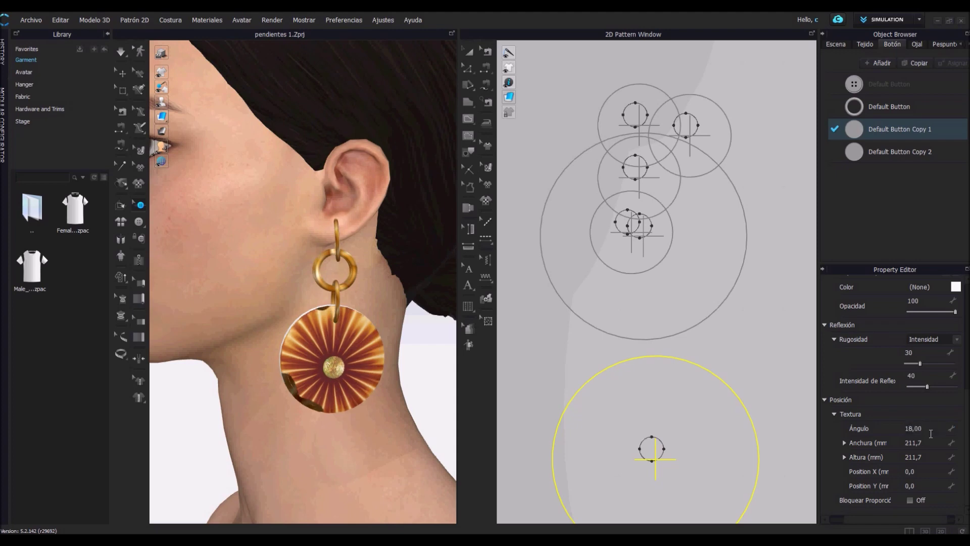
scroll(929, 478, up, 1)
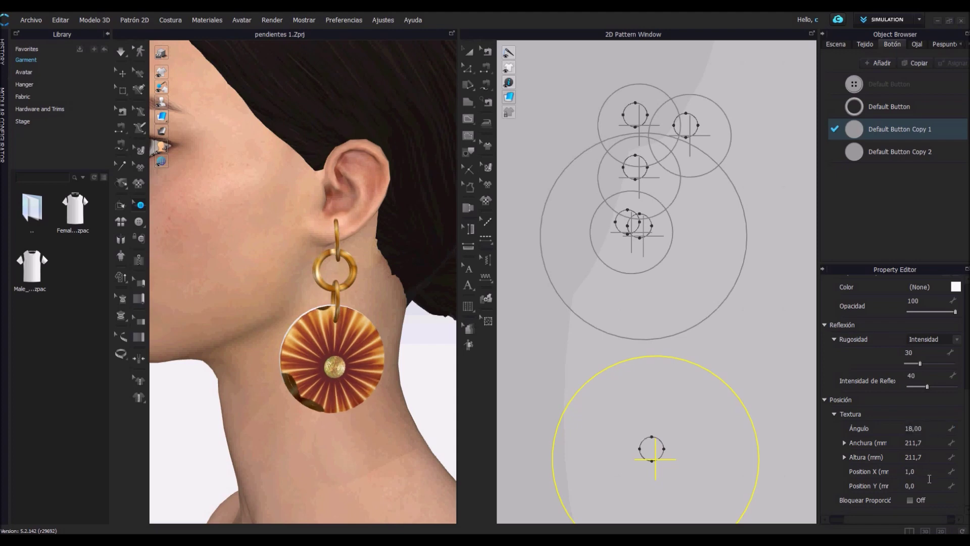
key(Return)
scroll(929, 488, up, 1)
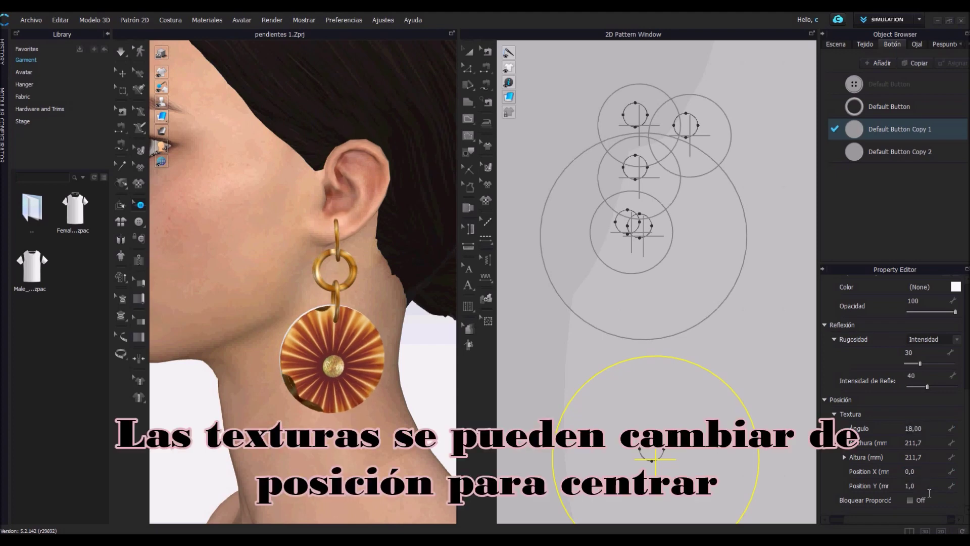
key(Return)
Step: Inspect the centred sunburst texture on the disc and return to the rotation angle field
right_drag(354, 329, 398, 359)
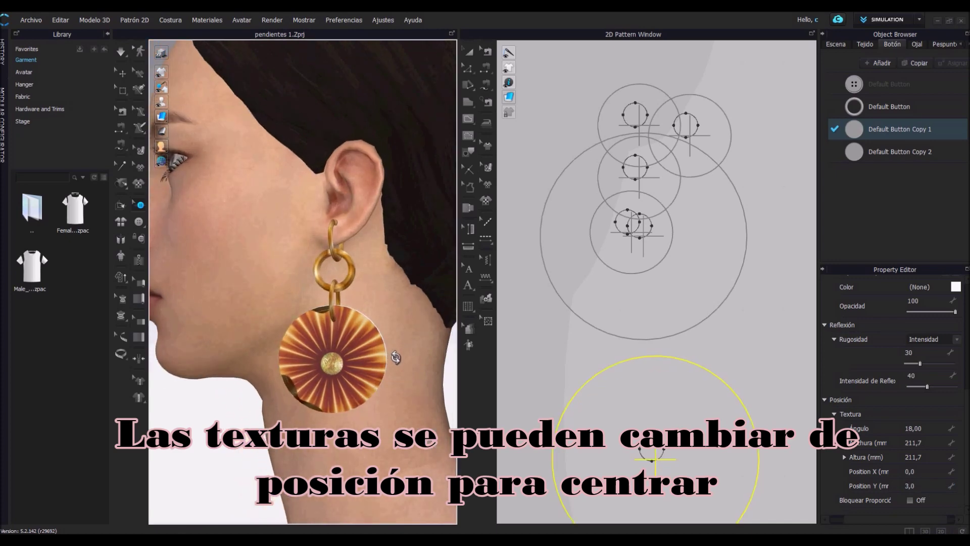
scroll(932, 489, up, 2)
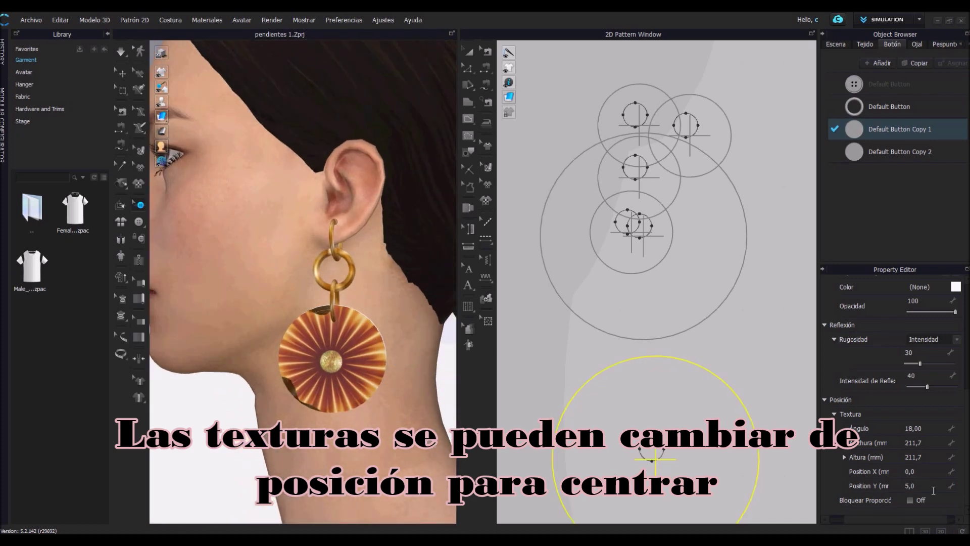
scroll(932, 488, down, 1)
scroll(933, 490, up, 2)
scroll(931, 475, up, 1)
scroll(931, 474, up, 1)
scroll(931, 474, up, 1)
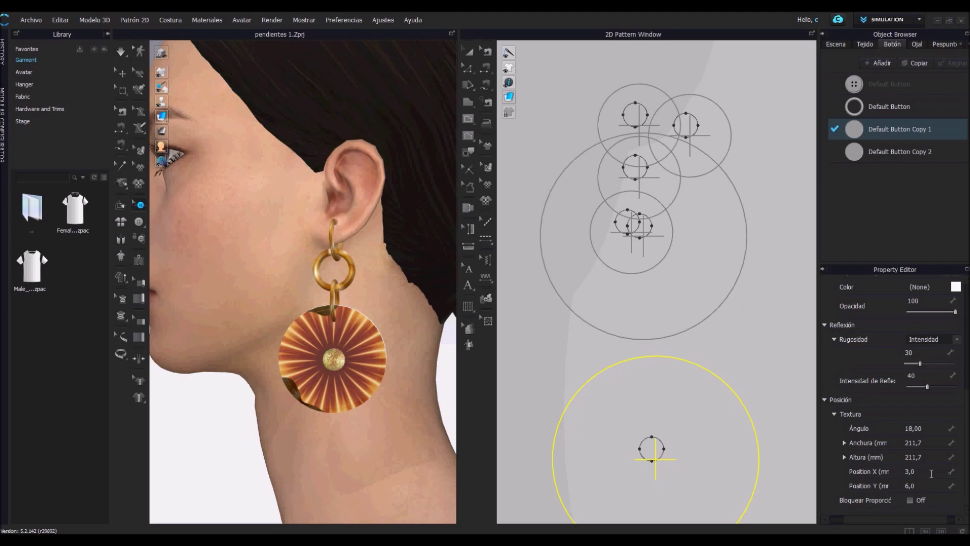
scroll(894, 394, up, 1)
scroll(895, 394, up, 2)
scroll(895, 394, up, 2)
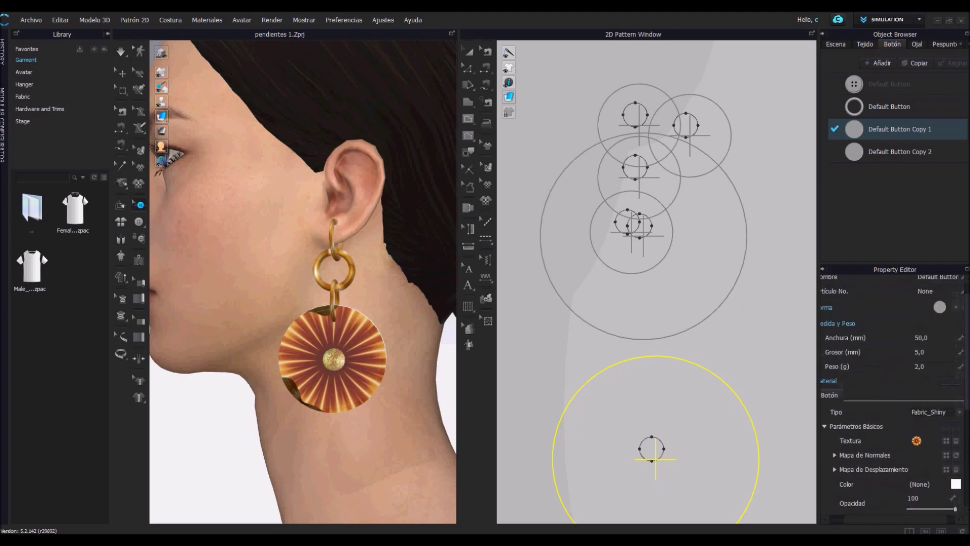
scroll(895, 394, down, 5)
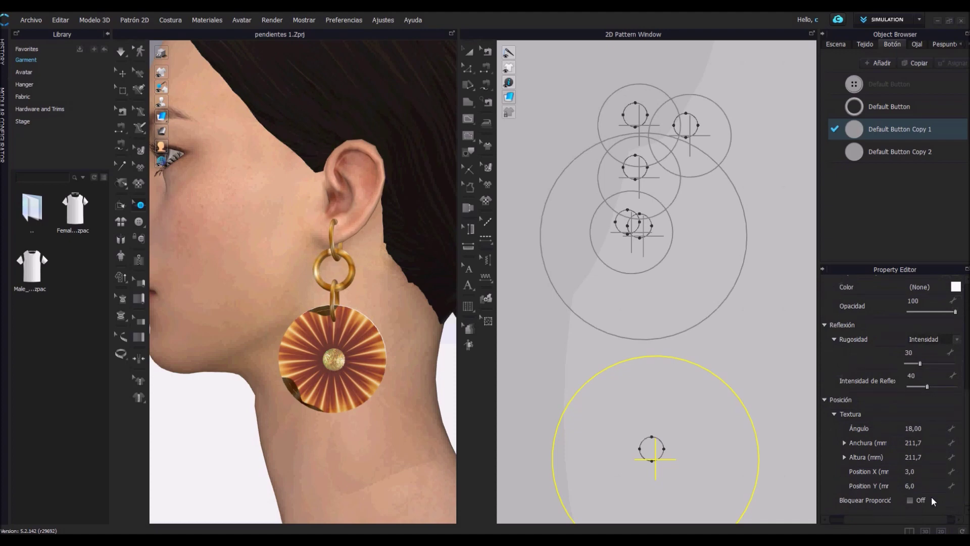
double_click(928, 432)
Step: Show texture width and height as percentages and select the earring disc for editing
click(844, 443)
click(844, 471)
scroll(845, 471, down, 1)
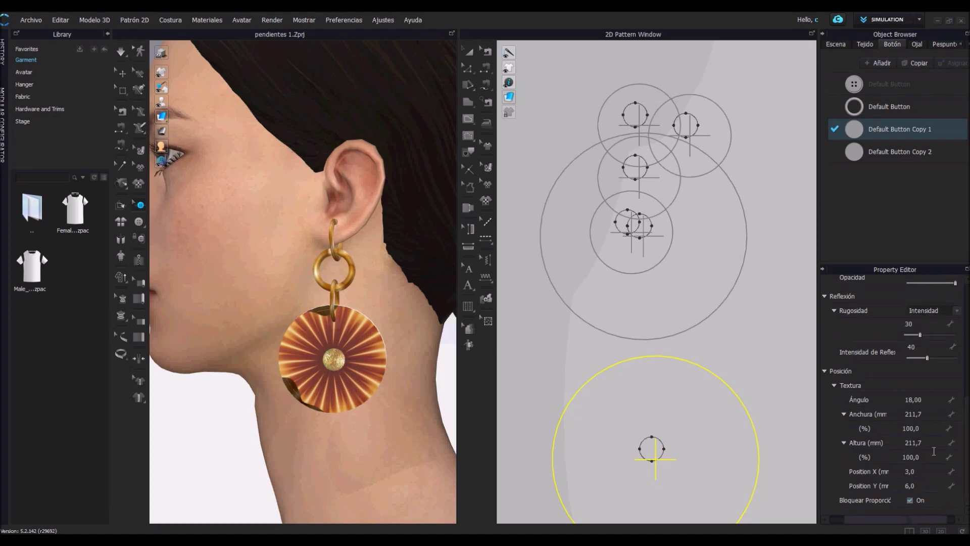
click(346, 365)
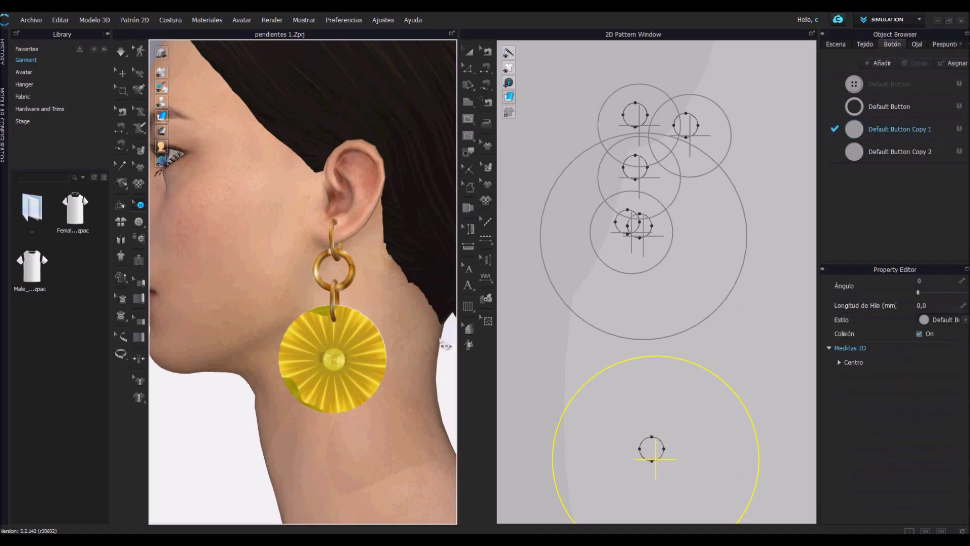
scroll(430, 354, down, 5)
right_click(416, 360)
key(Escape)
click(416, 357)
scroll(416, 359, up, 3)
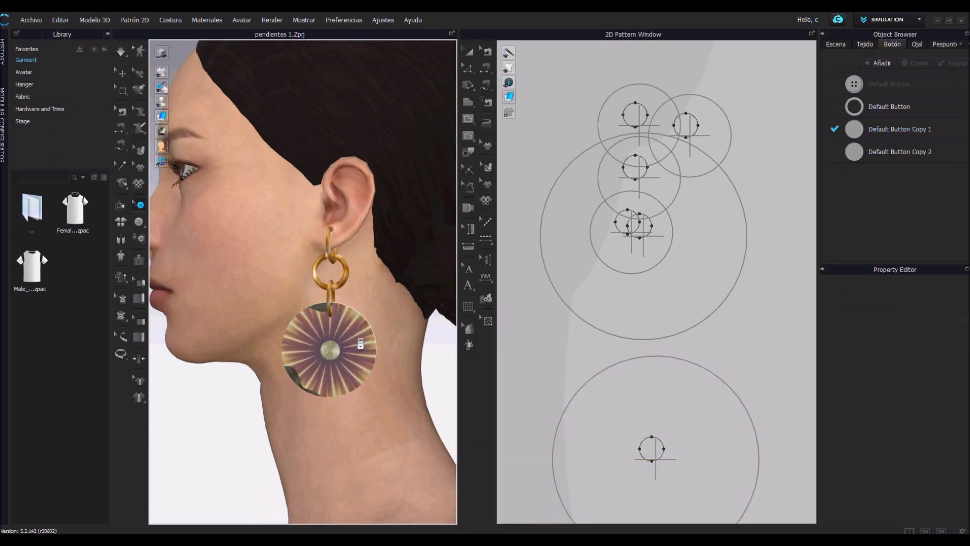
scroll(416, 360, up, 2)
Step: Try a disc texture angle of 20, then set it back to 18 with width 215
double_click(939, 400)
text(20)
key(Return)
text(18)
key(Return)
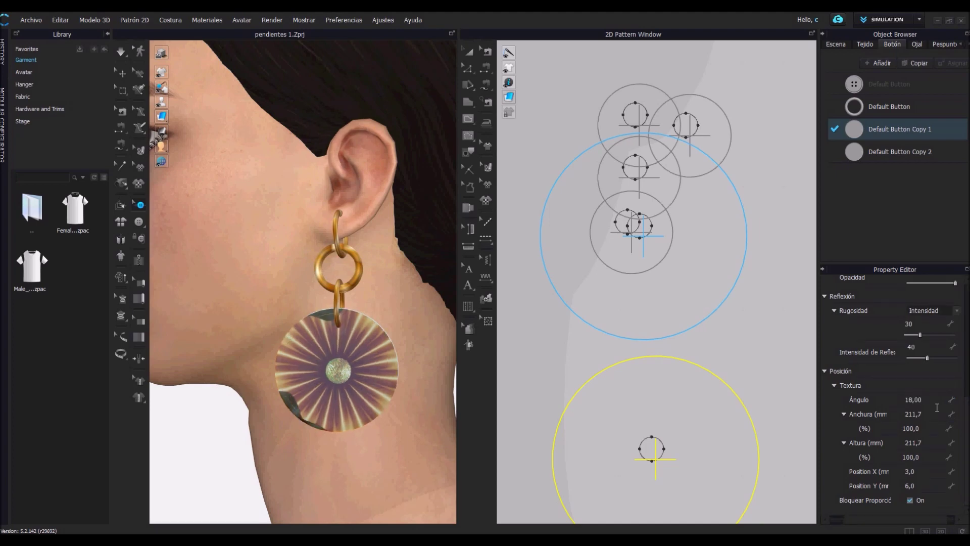
key(Return)
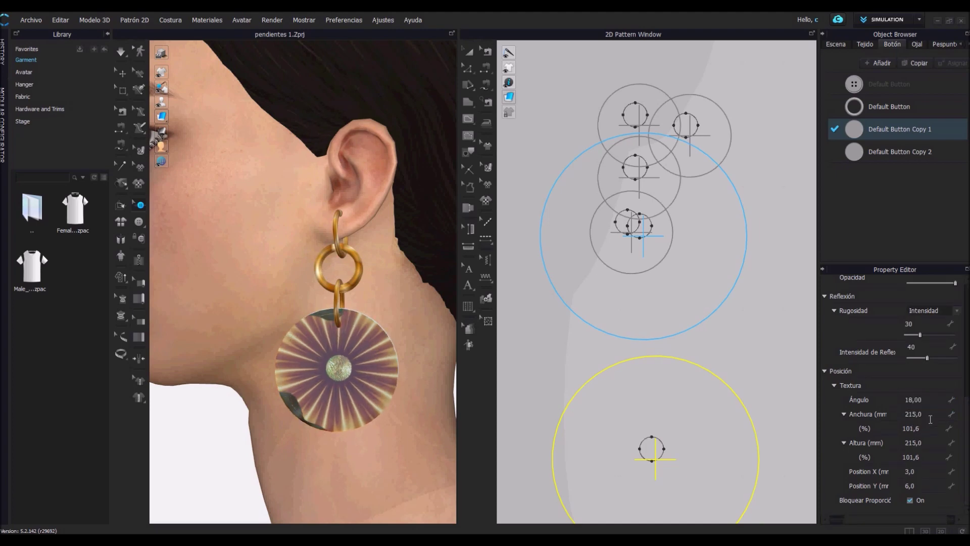
text(17)
key(Return)
text(18)
key(Return)
Step: Test texture vertical offsets 5, 4, 3, width 220, and horizontal offsets 1 and 0
key(Return)
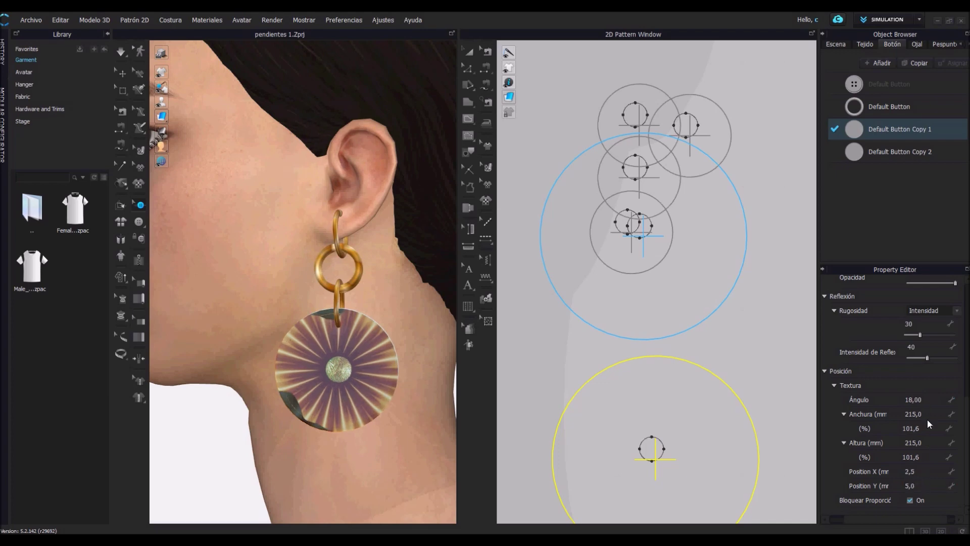
text(220)
key(Return)
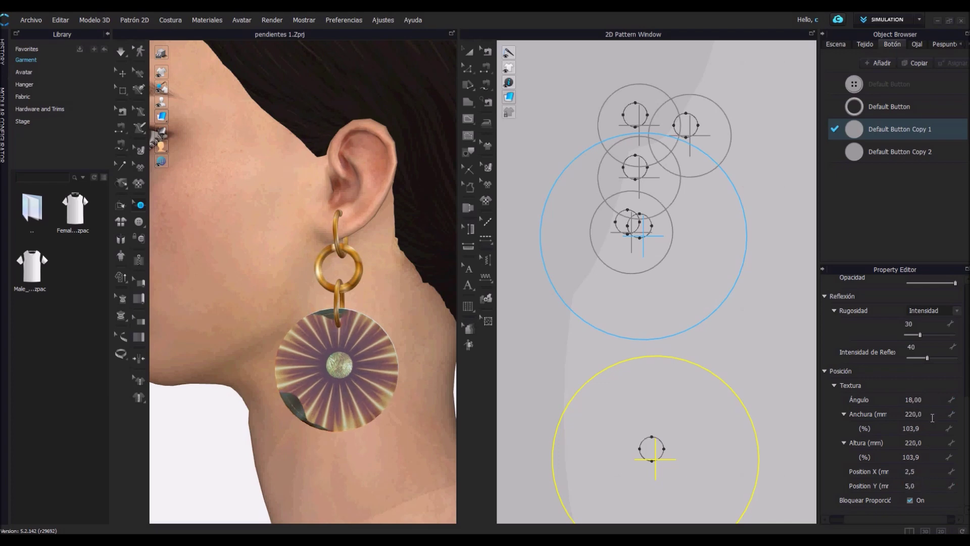
text(4)
key(Return)
text(3)
key(Return)
text(2)
key(Return)
key(Return)
text(1)
key(Return)
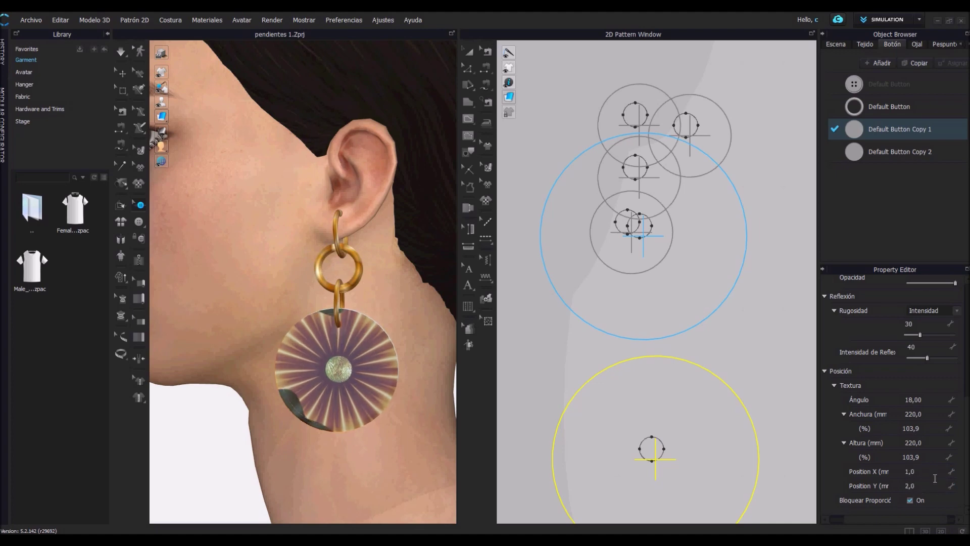
text(0)
key(Return)
text(1)
key(Return)
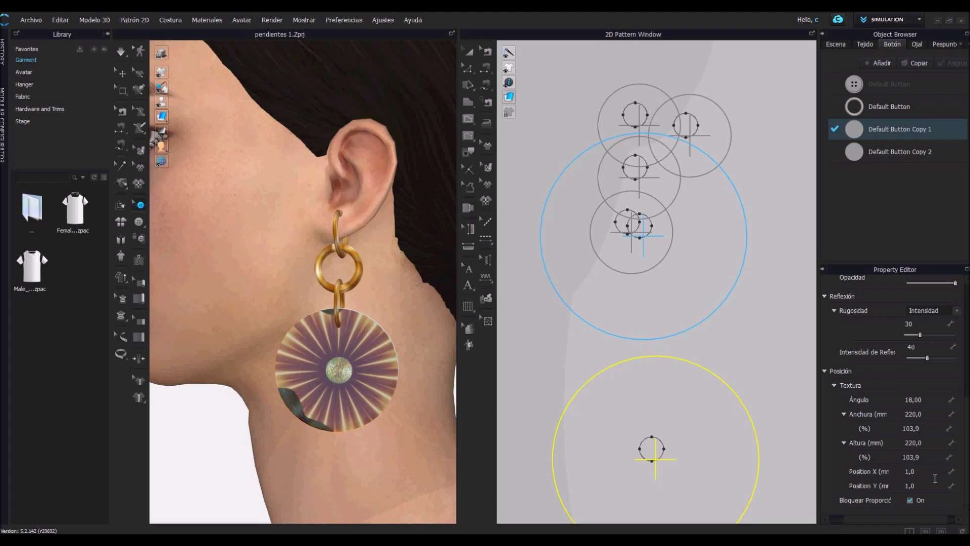
key(Escape)
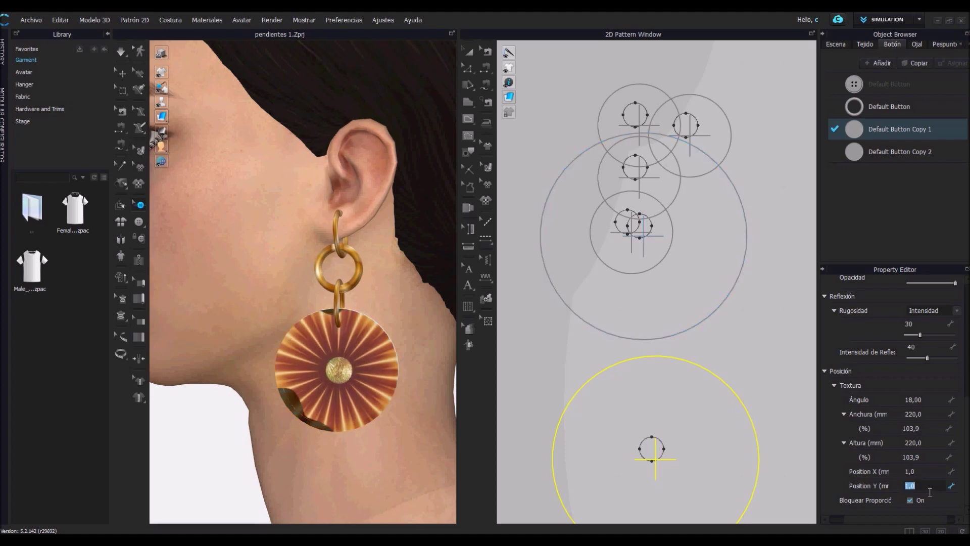
Step: Set the disc texture position offsets to X 0 and Y 1
text(2)
key(Return)
text(0)
key(Return)
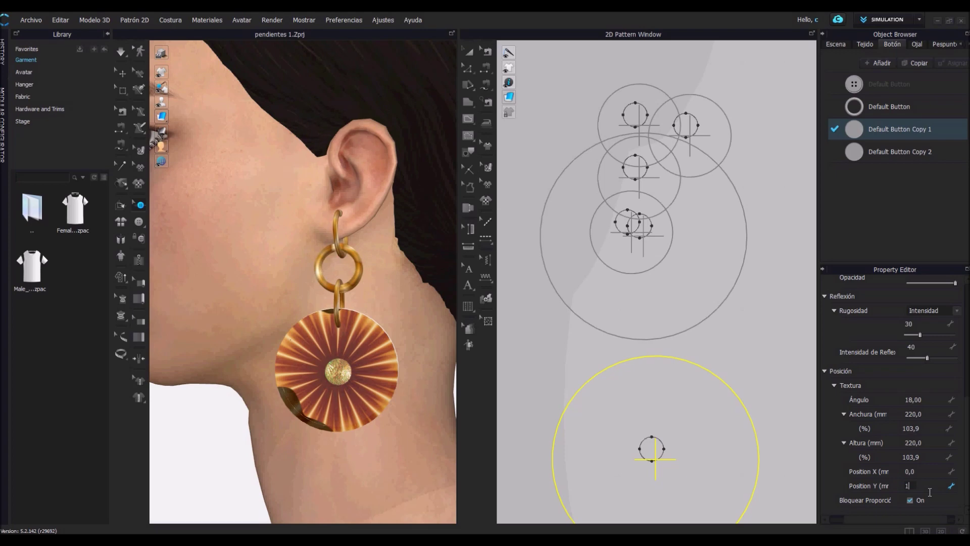
key(Return)
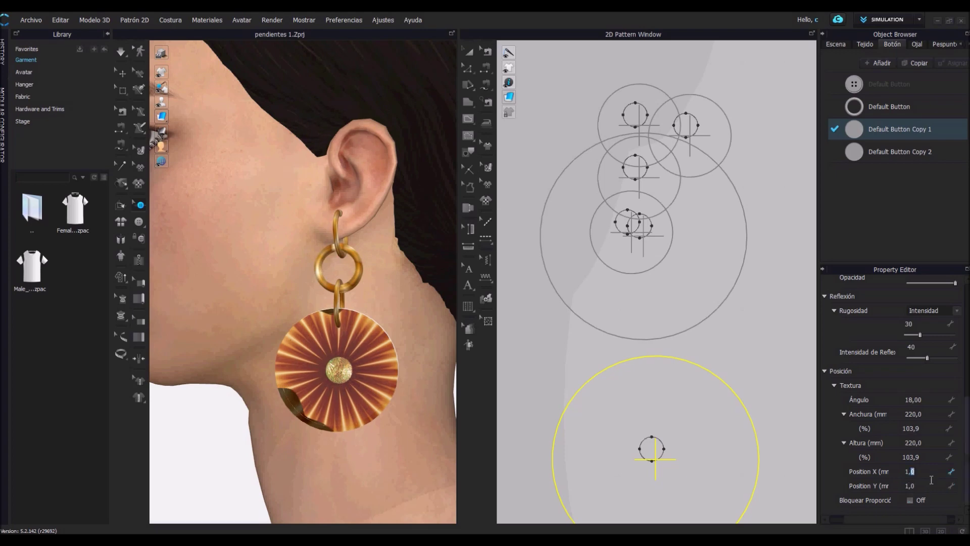
text(0)
key(Return)
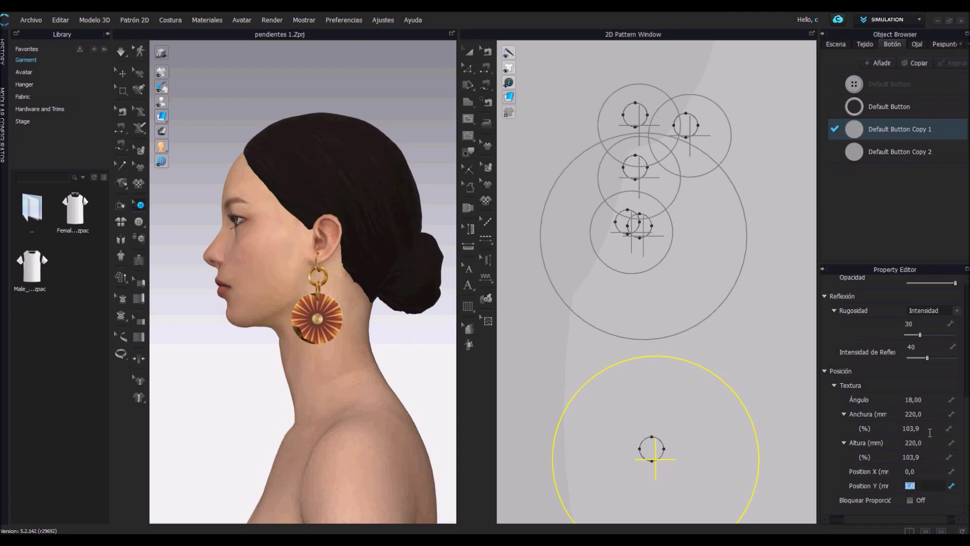
Step: Try a texture rotation of 17, then deselect the disc to preview it
click(934, 404)
text(17)
key(Return)
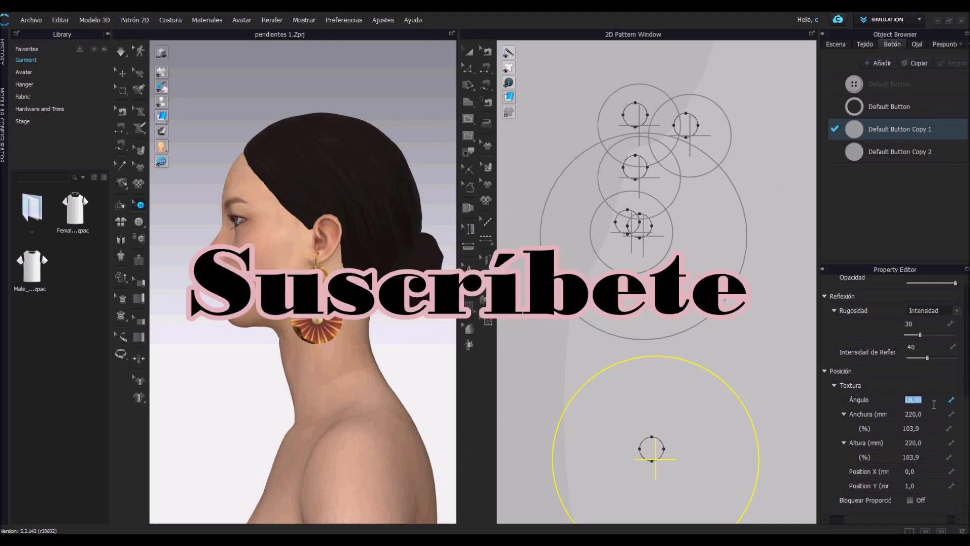
key(Return)
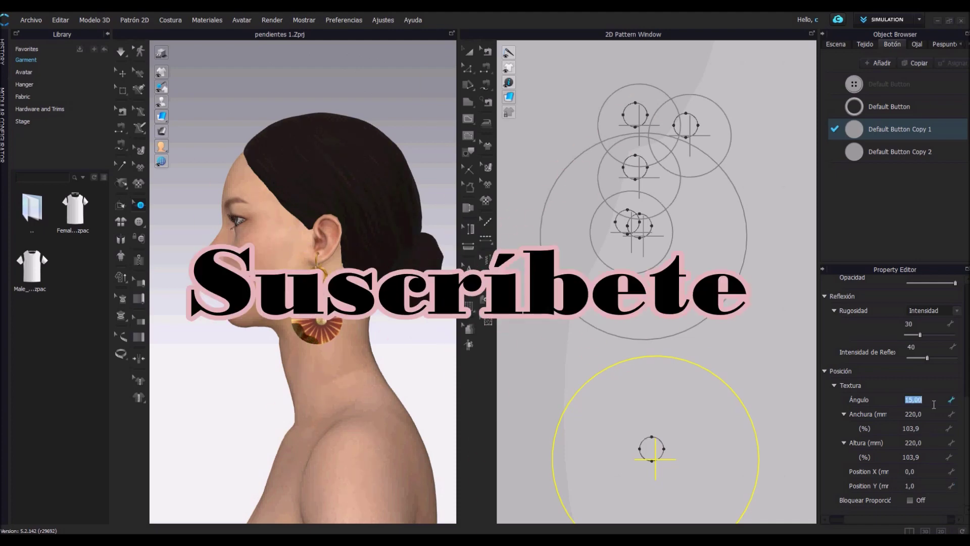
text(18)
key(Return)
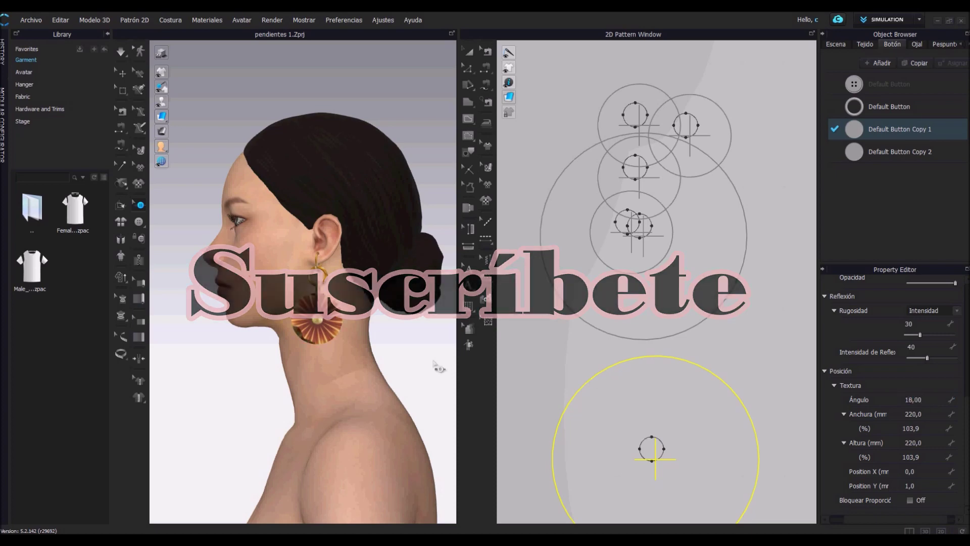
click(433, 364)
scroll(335, 329, up, 5)
scroll(335, 329, up, 2)
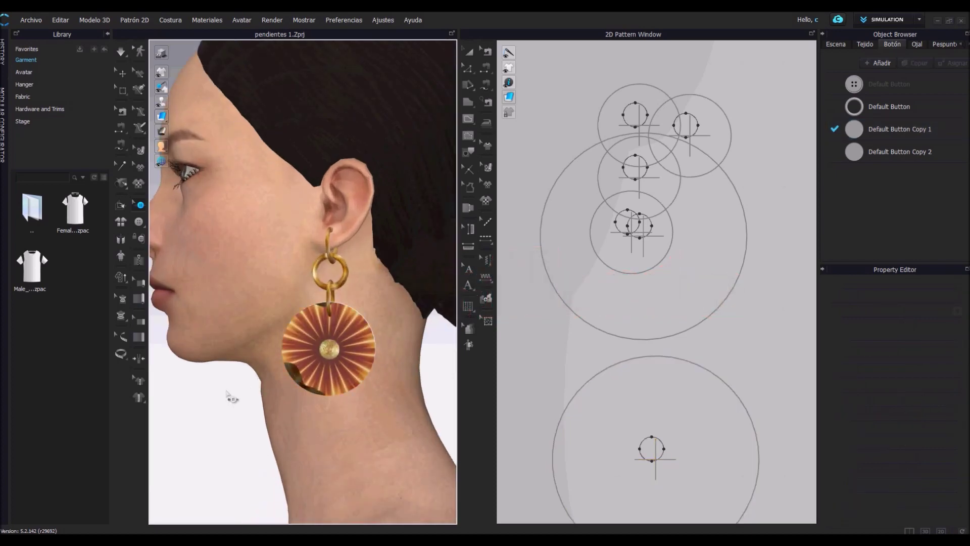
Step: Load the sunburst image into Default Button Copy 2's texture slot and preview the disc
mouse_move(309, 404)
right_down()
mouse_move(162, 397)
mouse_move(216, 399)
right_up()
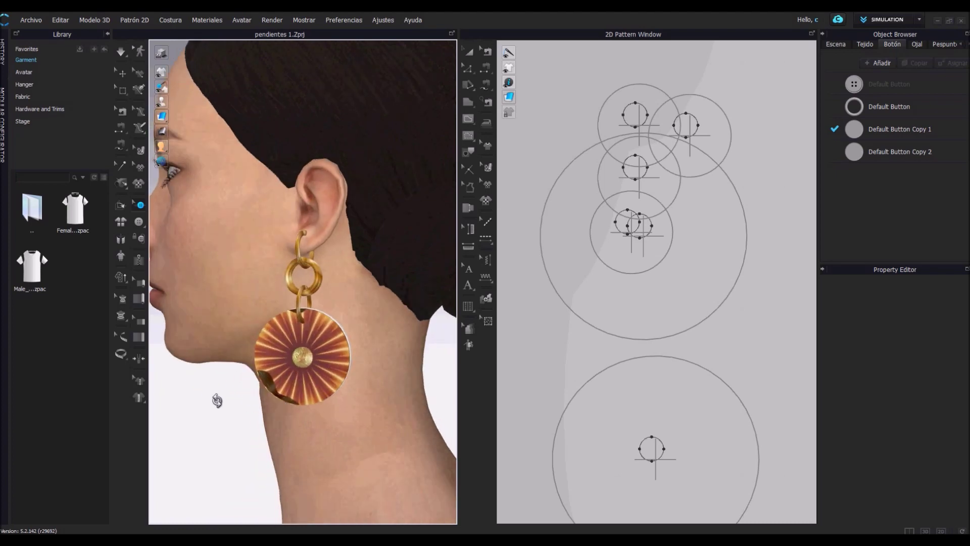
click(915, 151)
click(947, 360)
click(678, 122)
click(759, 286)
mouse_move(329, 409)
right_down()
mouse_move(433, 401)
mouse_move(424, 385)
mouse_move(310, 402)
right_up()
scroll(967, 497, down, 5)
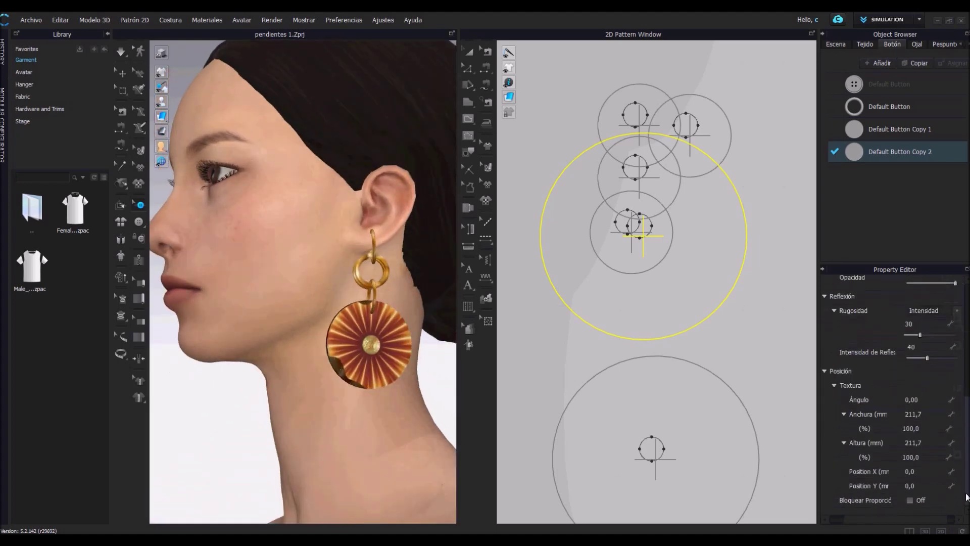
mouse_move(410, 324)
right_down()
mouse_move(256, 372)
mouse_move(373, 346)
mouse_move(310, 372)
mouse_move(425, 372)
mouse_move(411, 327)
mouse_move(379, 342)
mouse_move(439, 334)
mouse_move(431, 329)
right_up()
click(429, 373)
scroll(632, 227, down, 5)
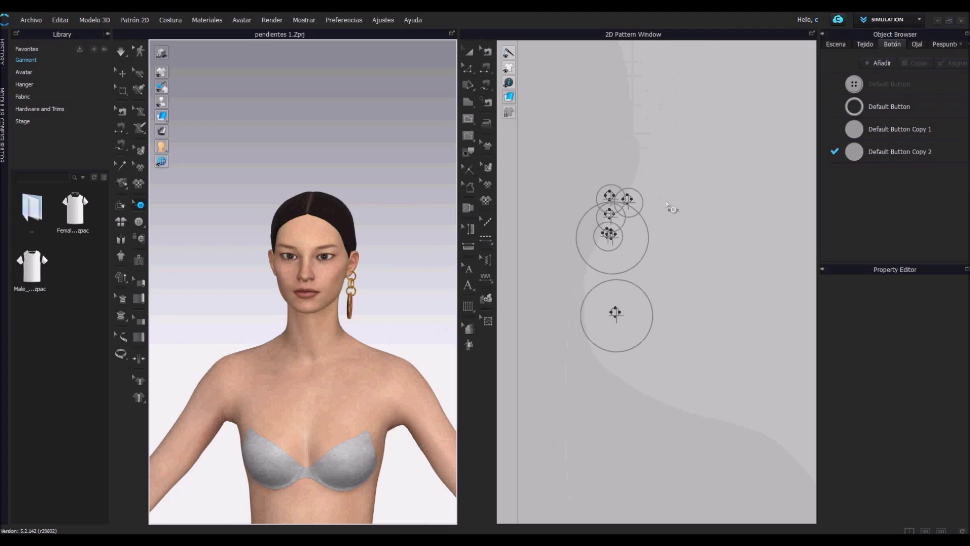
Step: Select all earring pieces and save the project, replacing pendientes 1.Zprj
right_drag(671, 210, 726, 227)
click(122, 73)
drag(590, 170, 728, 390)
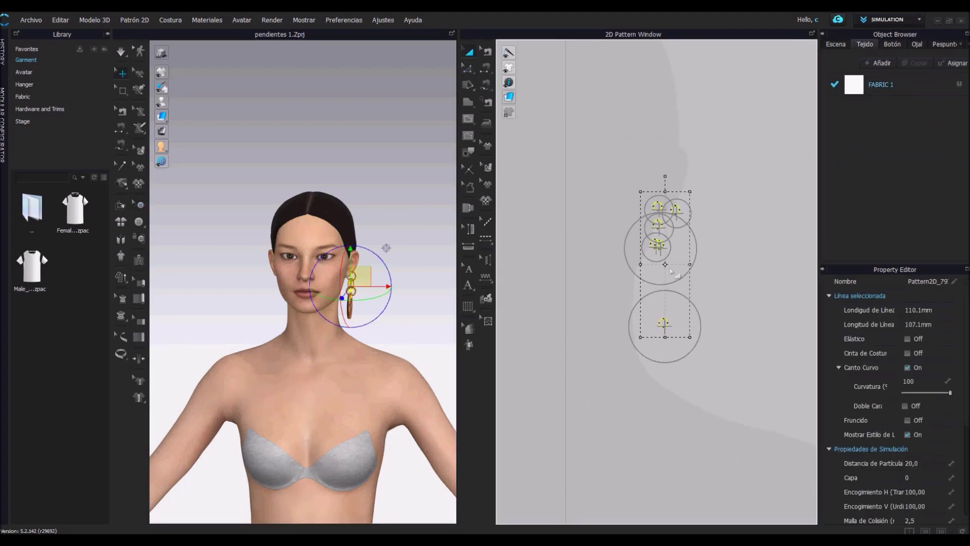
click(31, 20)
mouse_move(59, 20)
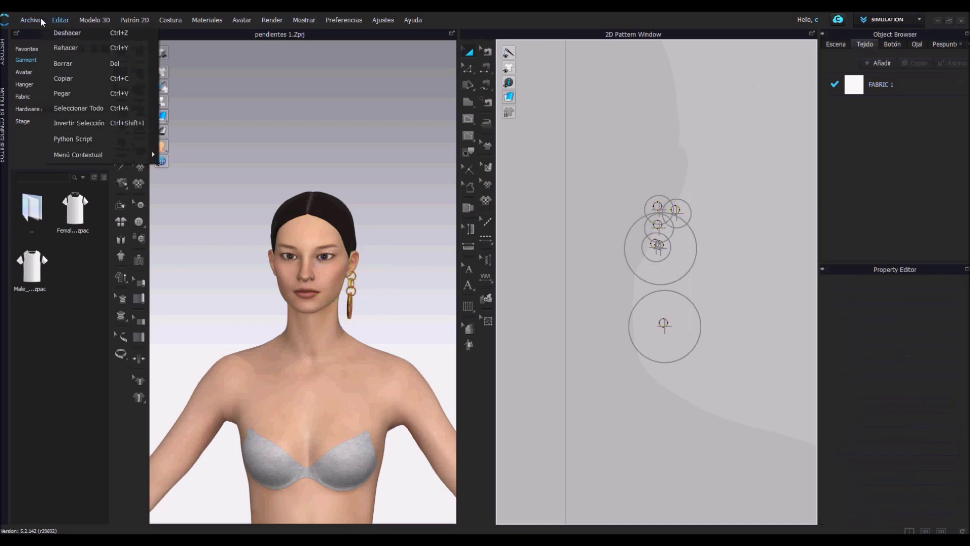
click(147, 45)
click(779, 286)
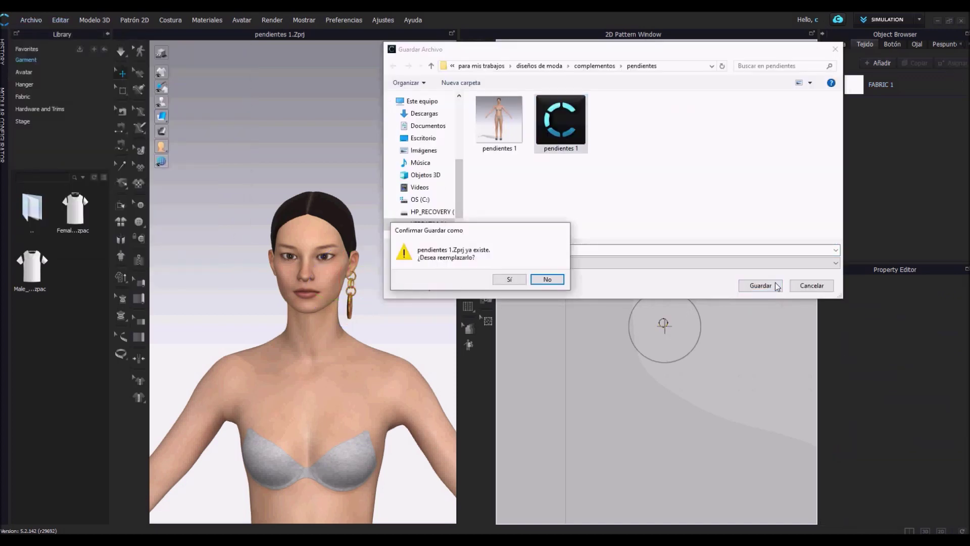
click(503, 280)
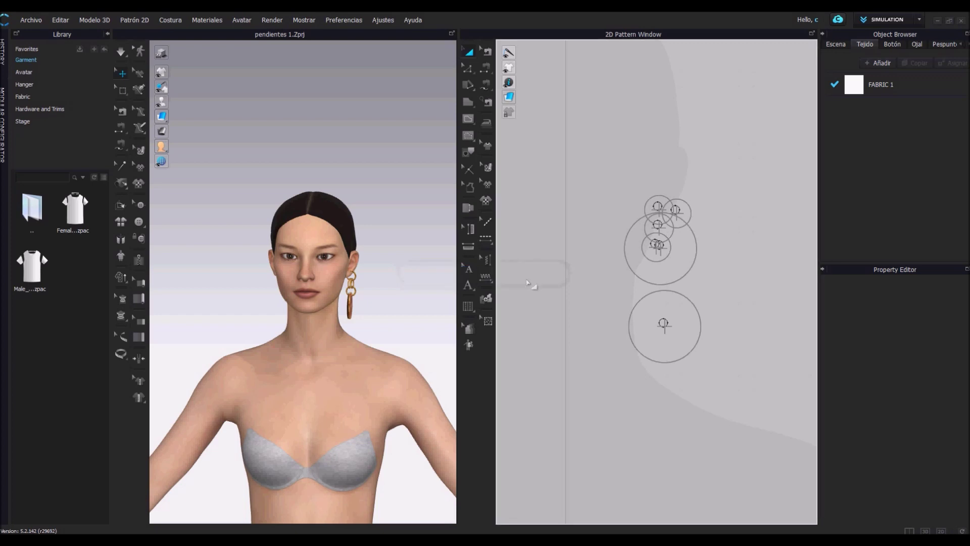
Step: Marquee-select all the earring's circle pieces in the 2D pattern window
drag(706, 298, 722, 386)
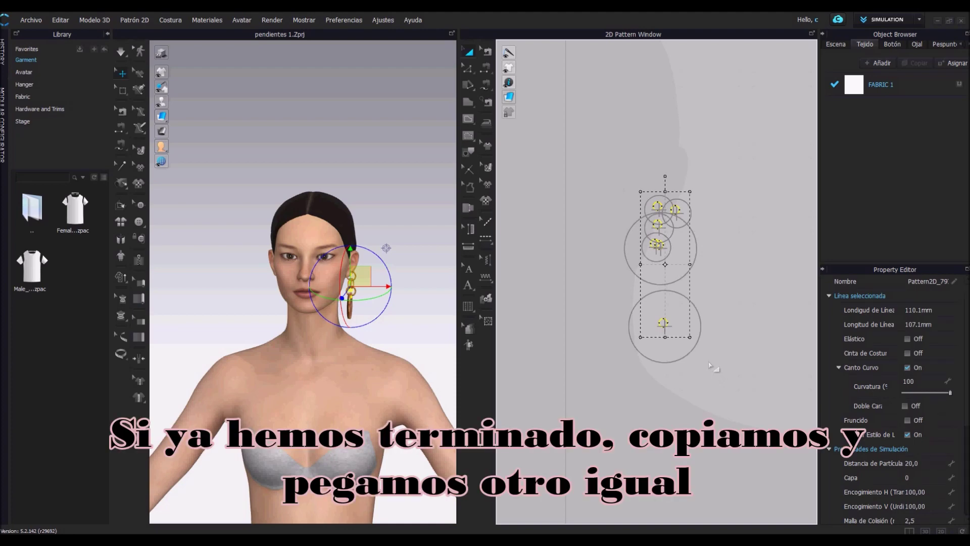
right_click(675, 261)
click(687, 385)
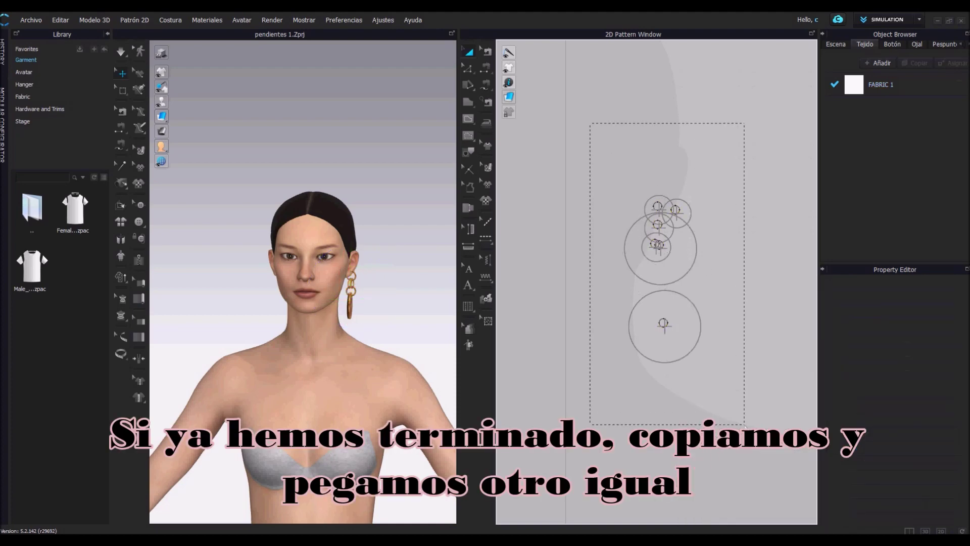
Step: Copy the earring pieces and use Pegar Reflejado to place the mirrored copy on the left
right_click(666, 235)
click(604, 62)
click(230, 182)
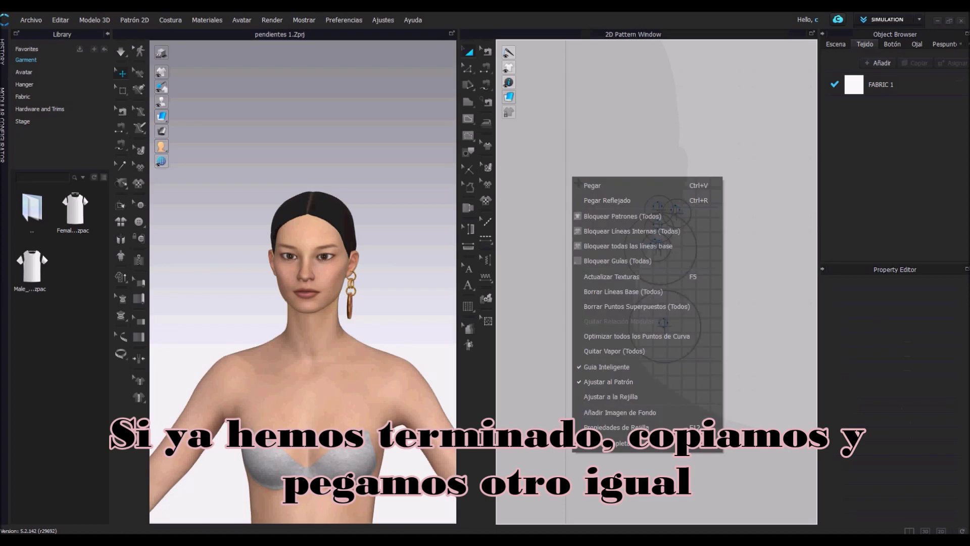
right_click(576, 179)
click(585, 200)
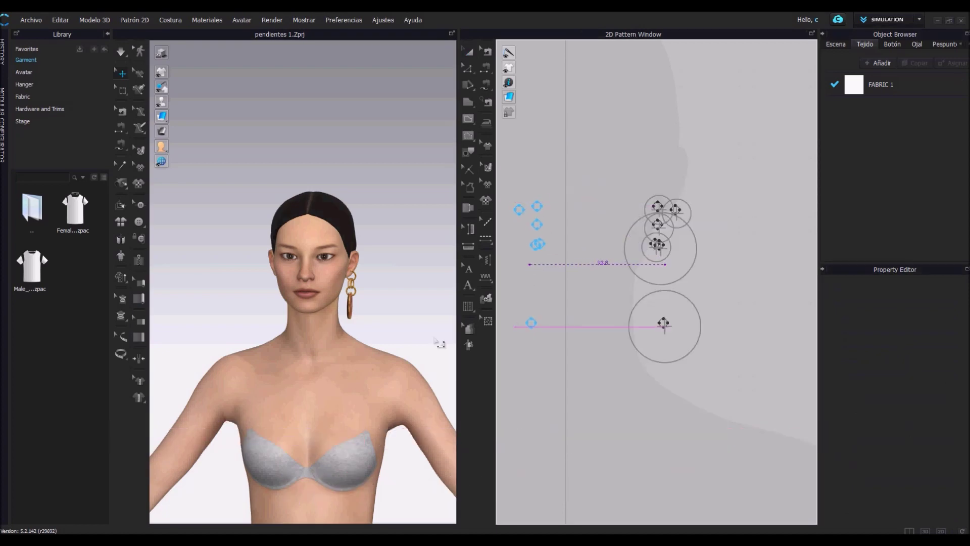
click(393, 330)
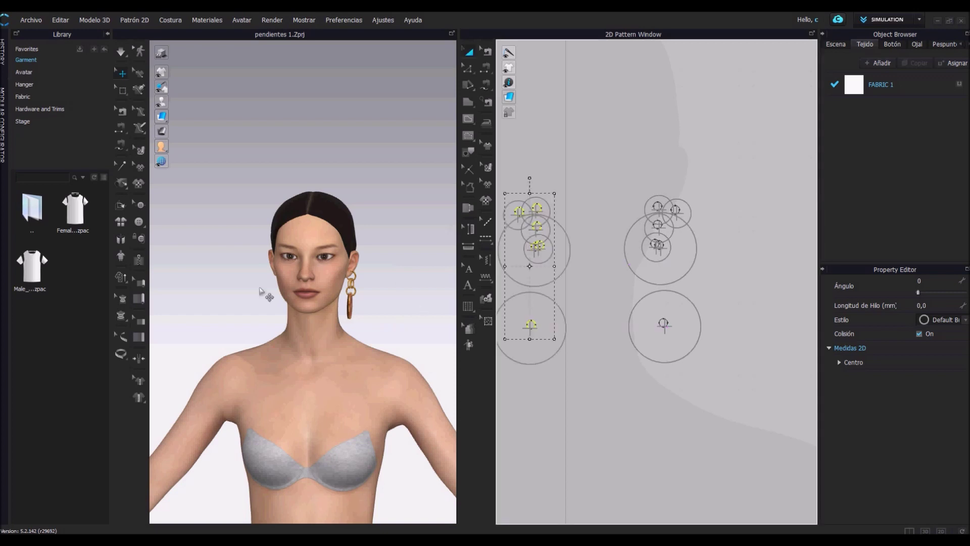
scroll(259, 292, up, 3)
mouse_move(273, 212)
right_down()
mouse_move(378, 209)
mouse_move(370, 205)
right_up()
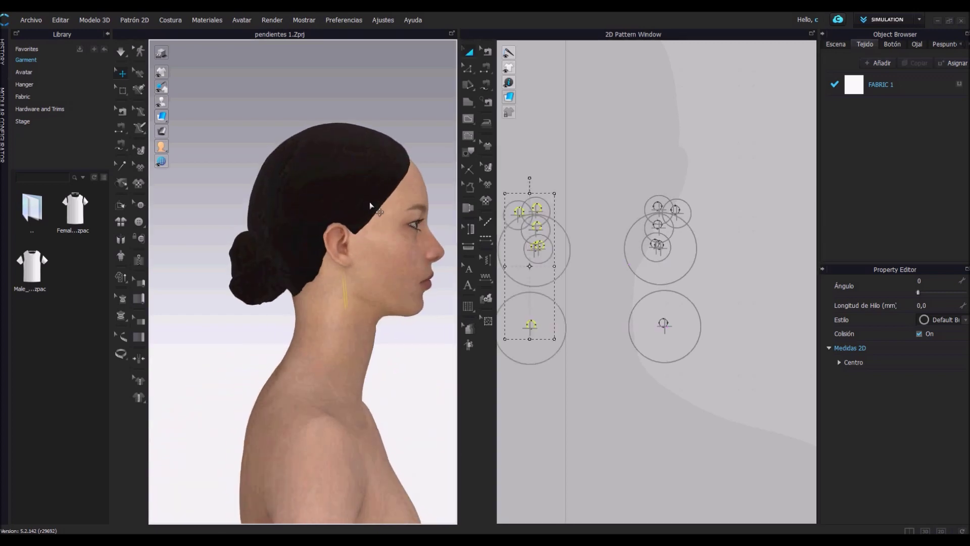
Step: Select all pasted earring pieces and move the new earring onto the other earlobe
click(347, 297)
drag(516, 145, 657, 333)
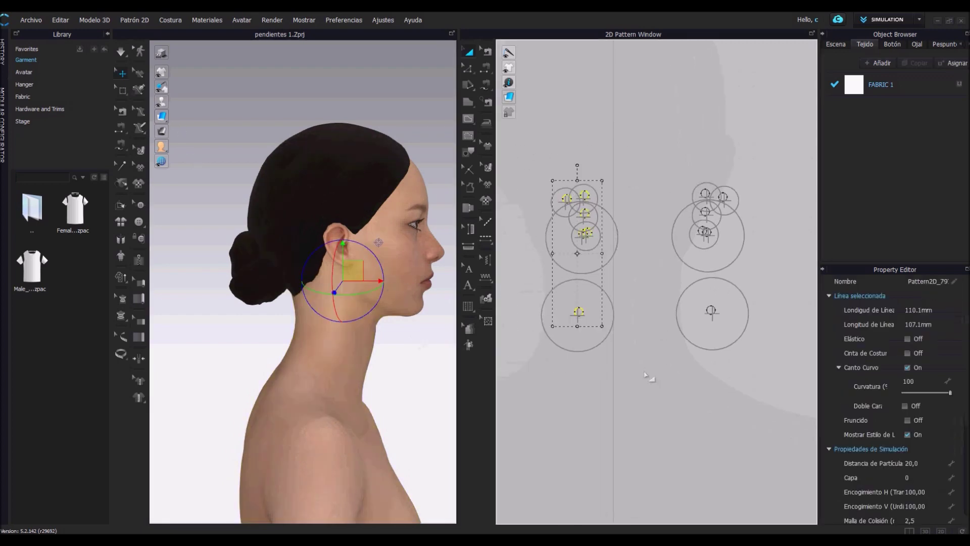
right_drag(401, 401, 325, 358)
scroll(293, 369, up, 2)
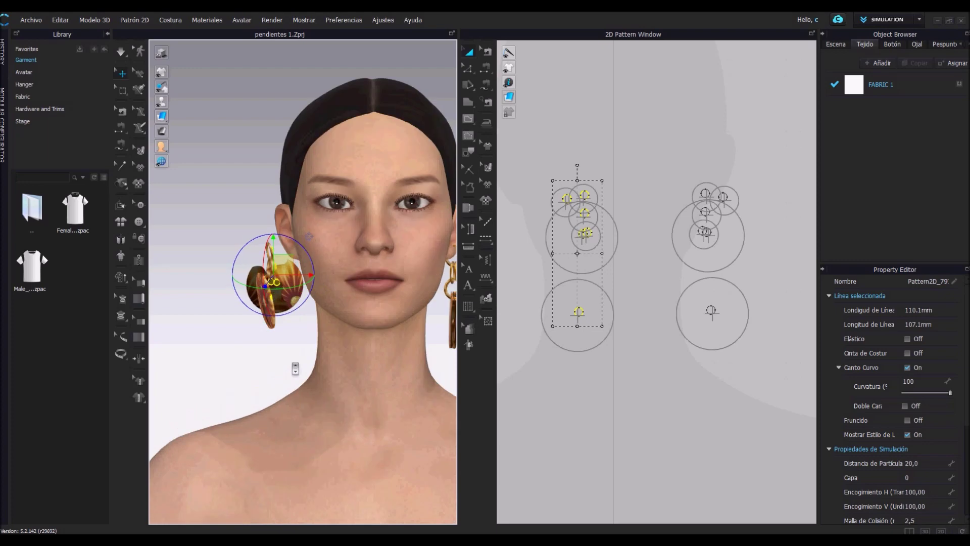
scroll(279, 303, up, 2)
mouse_move(279, 303)
mouse_down()
mouse_move(306, 296)
mouse_move(306, 283)
mouse_up()
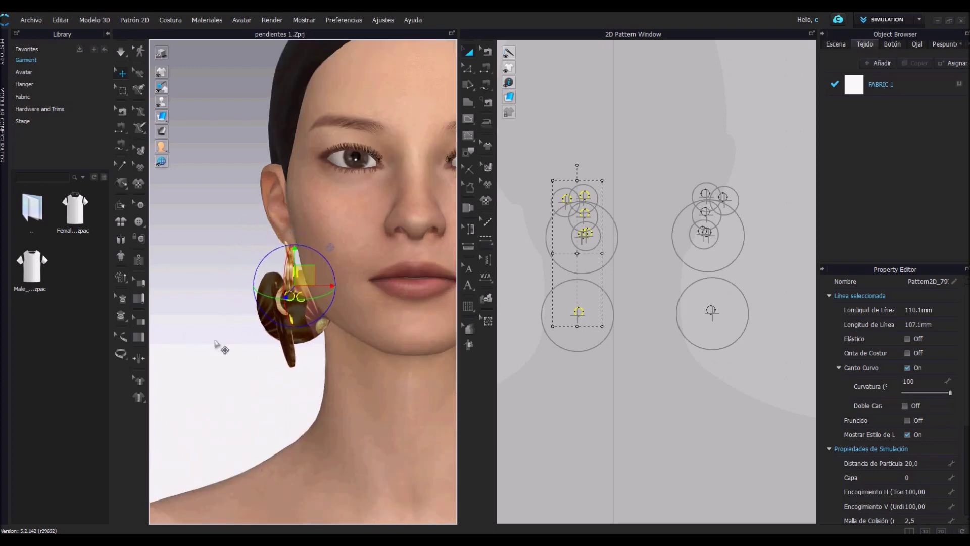
Step: Rotate the new earring around its vertical axis, checking from side and front
right_drag(216, 344, 317, 303)
drag(314, 304, 306, 328)
mouse_move(306, 328)
right_down()
mouse_move(299, 373)
mouse_move(303, 314)
right_up()
drag(291, 295, 299, 297)
mouse_move(259, 376)
right_down()
mouse_move(163, 351)
mouse_move(263, 339)
right_up()
scroll(266, 317, up, 2)
scroll(252, 308, up, 2)
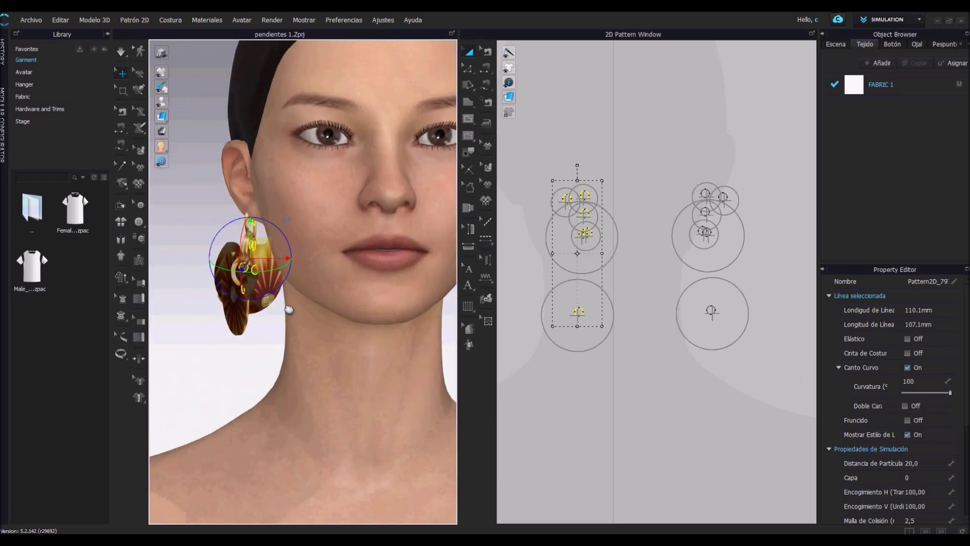
scroll(243, 303, up, 2)
Step: Rotate the new earring's small ring piece until it sits edge-on
click(583, 377)
click(584, 321)
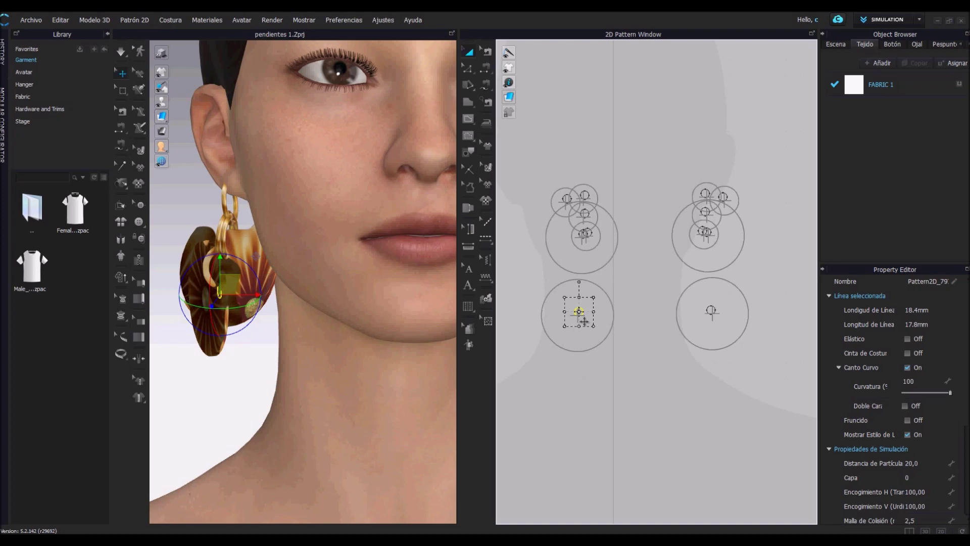
drag(253, 302, 409, 321)
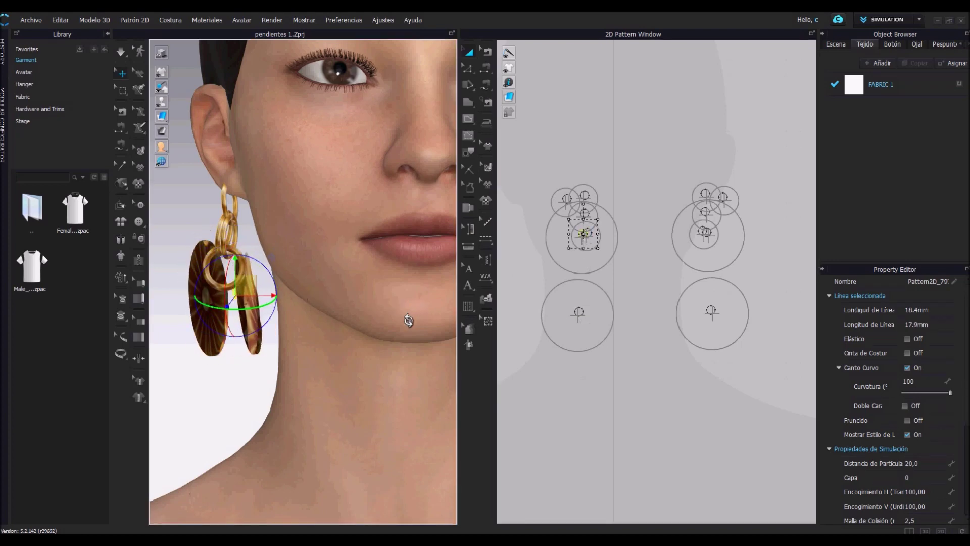
drag(276, 322, 262, 328)
mouse_move(263, 328)
right_down()
mouse_move(249, 346)
mouse_move(238, 328)
right_up()
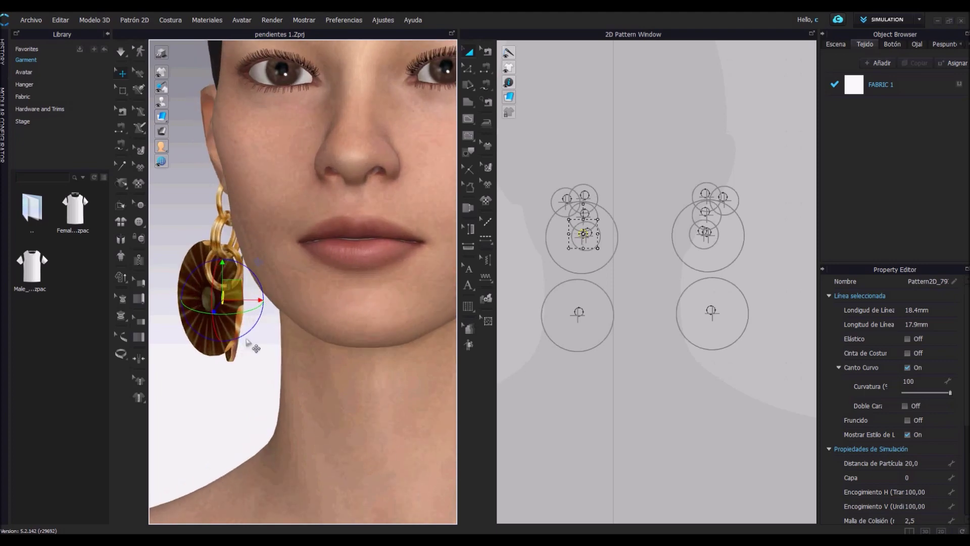
mouse_move(225, 293)
right_down()
mouse_move(310, 373)
mouse_move(260, 389)
mouse_move(257, 321)
right_up()
mouse_move(257, 321)
mouse_down()
mouse_move(237, 311)
mouse_move(230, 337)
mouse_up()
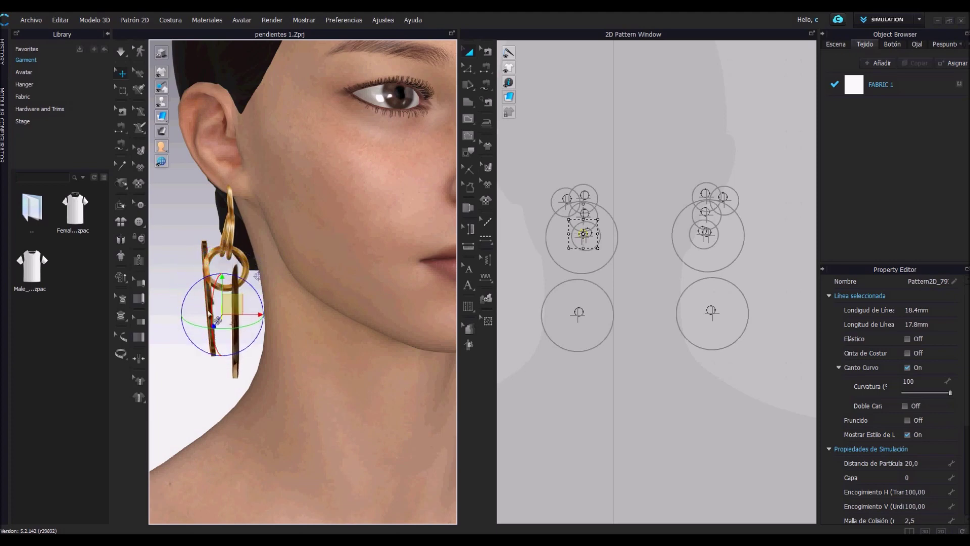
right_drag(231, 336, 292, 379)
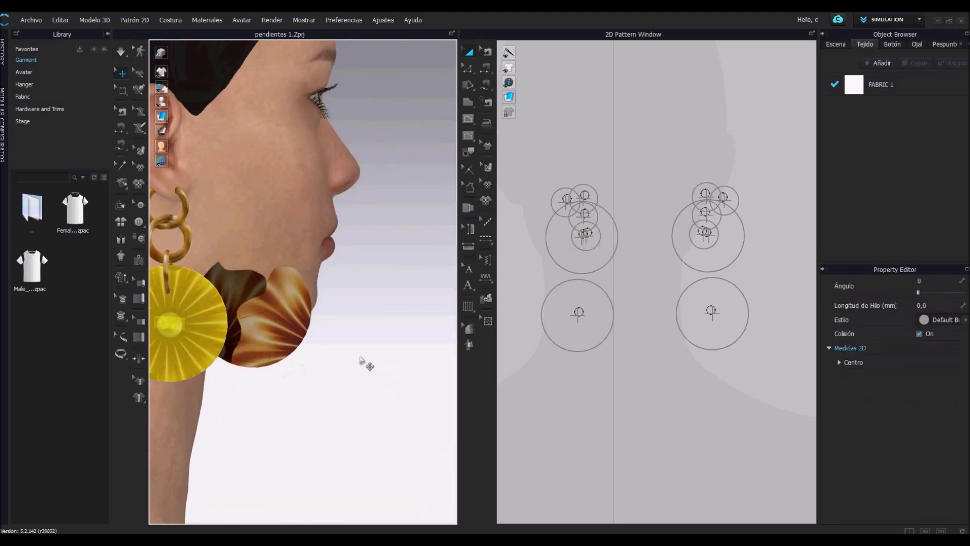
right_drag(364, 364, 362, 378)
Step: Select the yellow disc pendant and turn it nearly edge-on
click(251, 384)
mouse_move(251, 383)
right_down()
mouse_move(322, 396)
mouse_move(273, 346)
mouse_move(210, 374)
mouse_move(255, 353)
right_up()
scroll(210, 374, up, 3)
click(256, 354)
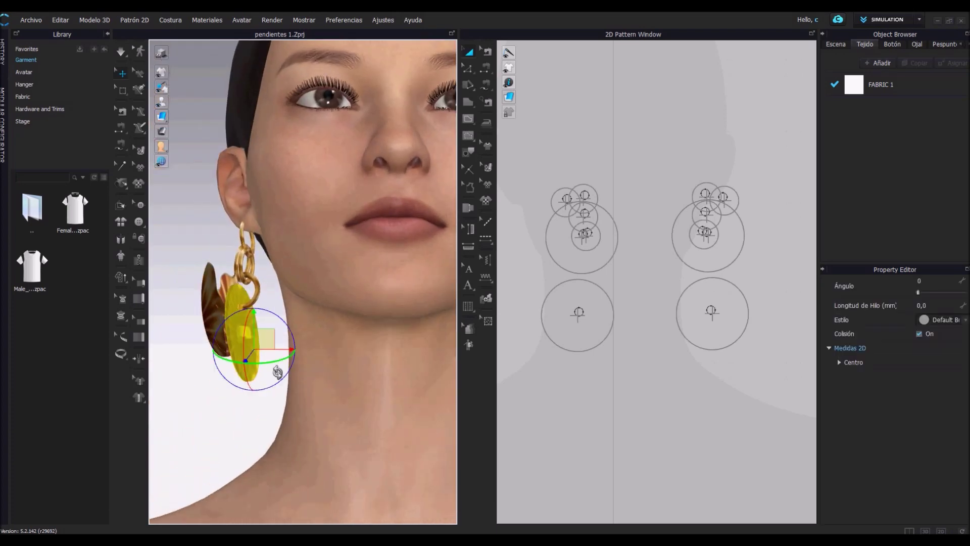
drag(278, 372, 278, 329)
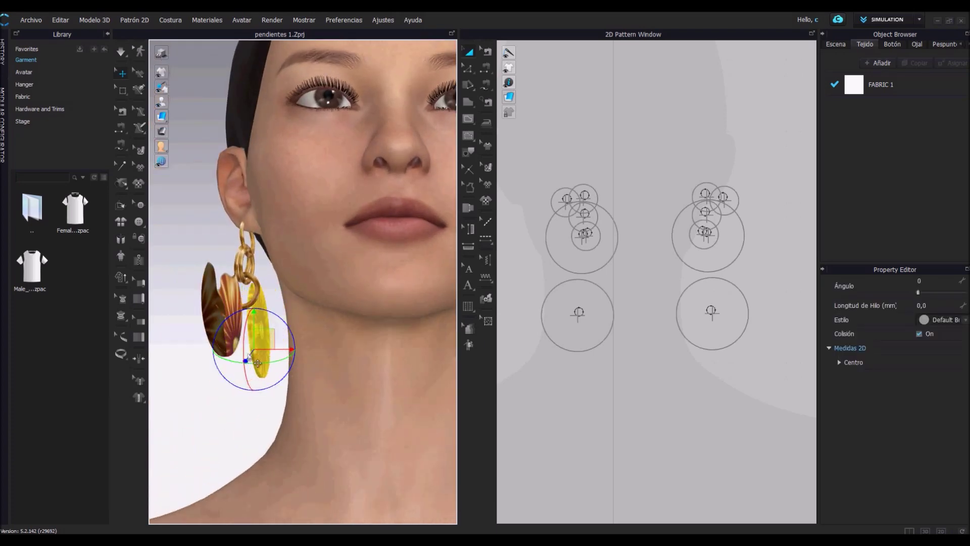
click(258, 363)
mouse_move(261, 354)
right_down()
mouse_move(206, 422)
mouse_move(189, 384)
right_up()
click(219, 401)
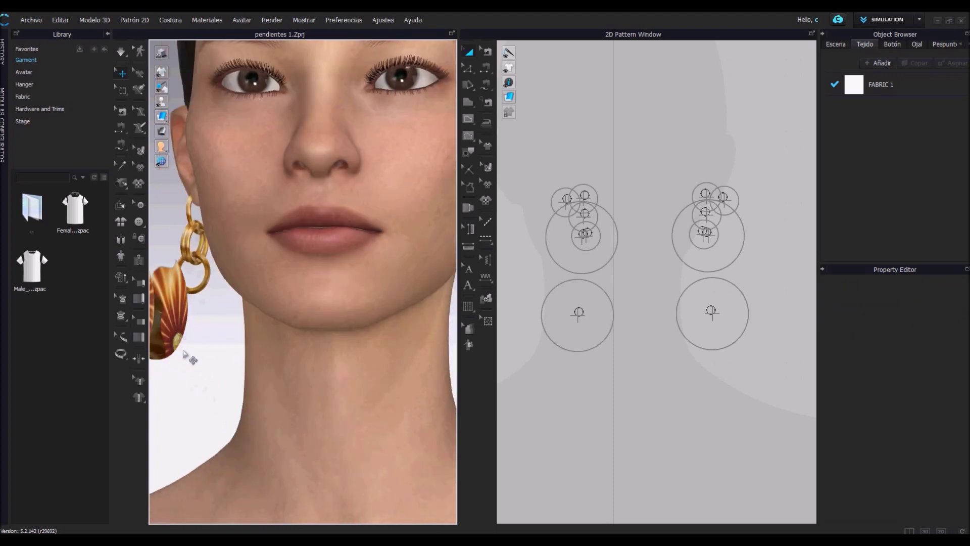
scroll(184, 354, down, 5)
Step: Rotate the disc to hang upright, then orbit to check both earrings
click(230, 337)
mouse_move(213, 388)
right_down()
mouse_move(320, 396)
mouse_move(212, 381)
mouse_move(203, 319)
right_up()
click(203, 318)
mouse_move(249, 397)
right_down()
mouse_move(293, 390)
mouse_move(321, 330)
right_up()
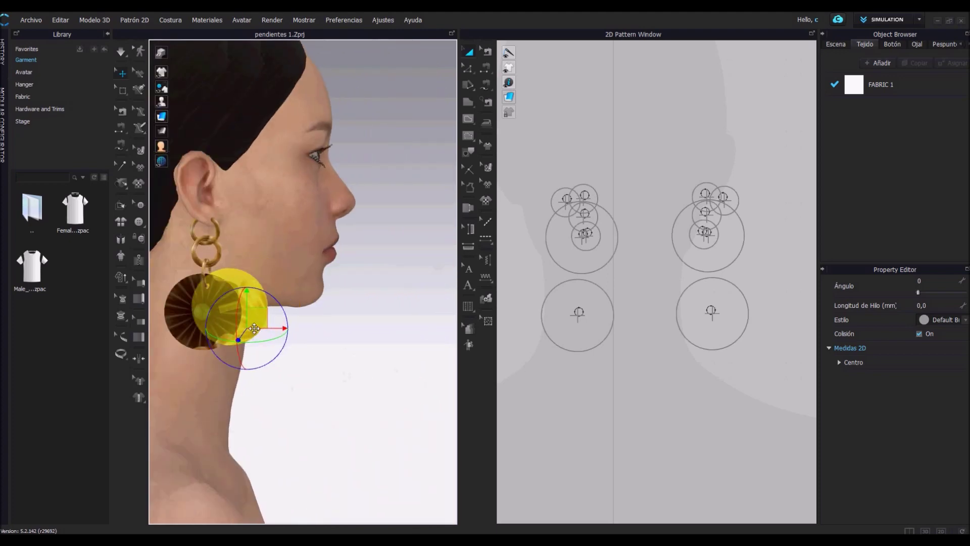
mouse_move(324, 398)
right_down()
mouse_move(212, 397)
mouse_move(281, 346)
right_up()
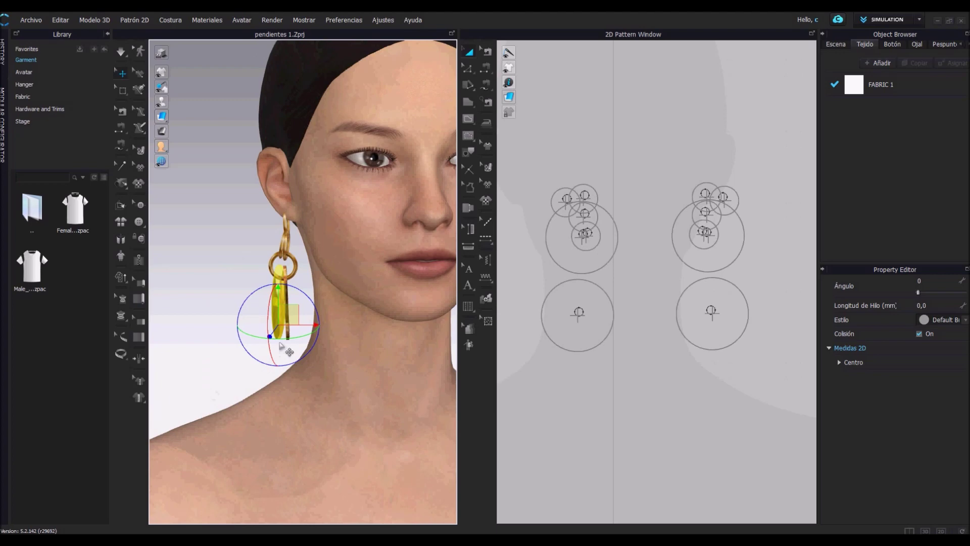
drag(294, 346, 278, 357)
right_drag(277, 358, 297, 379)
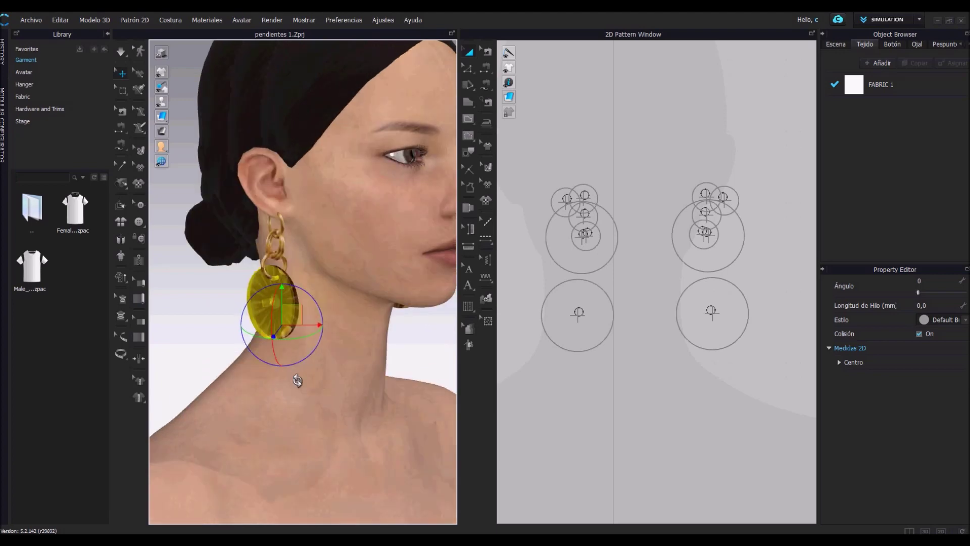
click(222, 342)
mouse_move(223, 341)
right_down()
mouse_move(371, 336)
mouse_move(236, 342)
mouse_move(418, 279)
mouse_move(448, 347)
mouse_move(396, 349)
right_up()
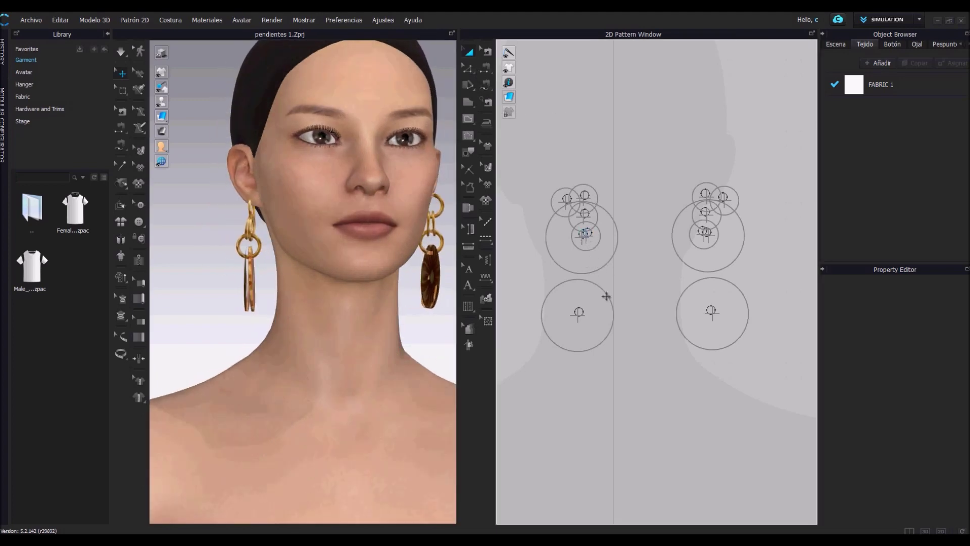
Step: Move the disc pendant pieces lower and shift them back toward the neck
drag(594, 253, 626, 346)
drag(526, 260, 660, 392)
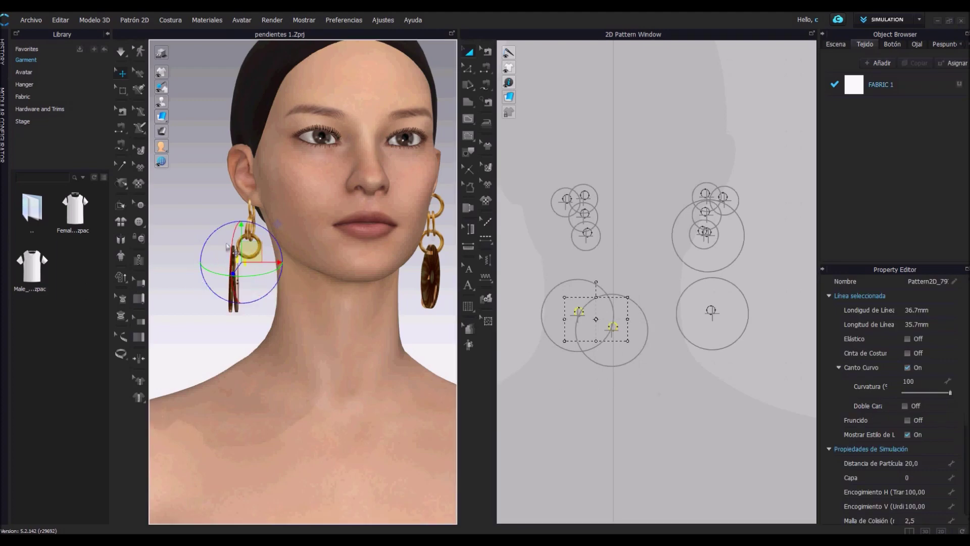
right_drag(255, 338, 306, 275)
drag(283, 261, 241, 268)
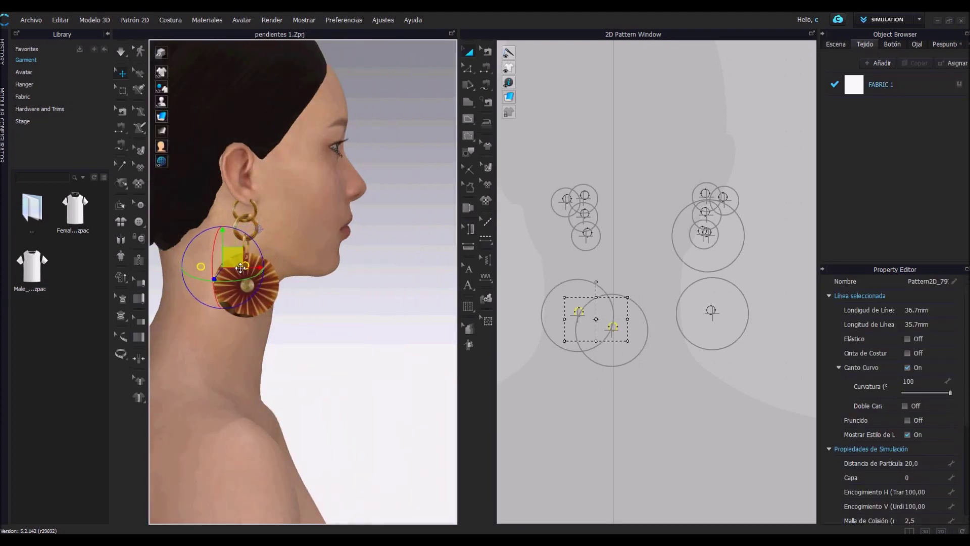
click(247, 298)
right_drag(247, 298, 269, 325)
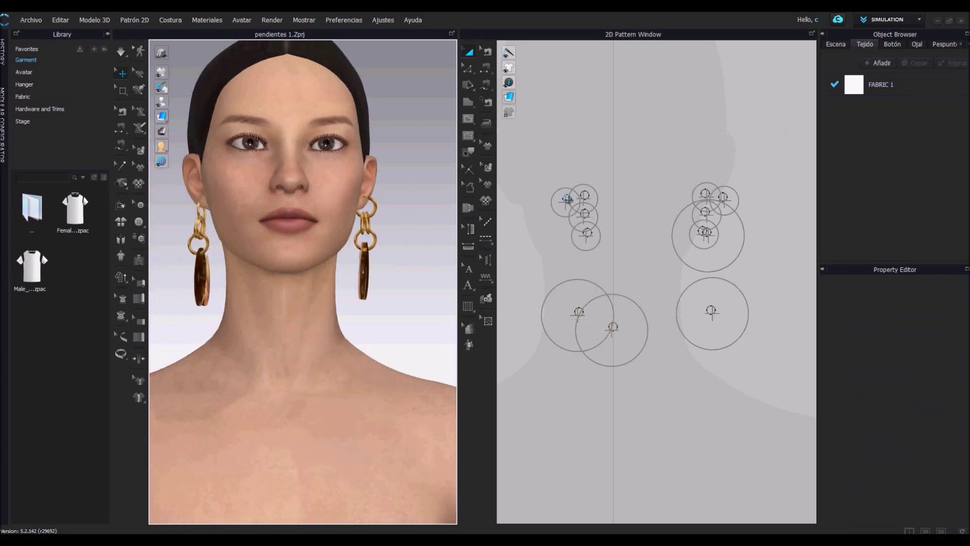
Step: Raise and nudge the upper chain links up and outward on the right ear
click(568, 199)
click(593, 202)
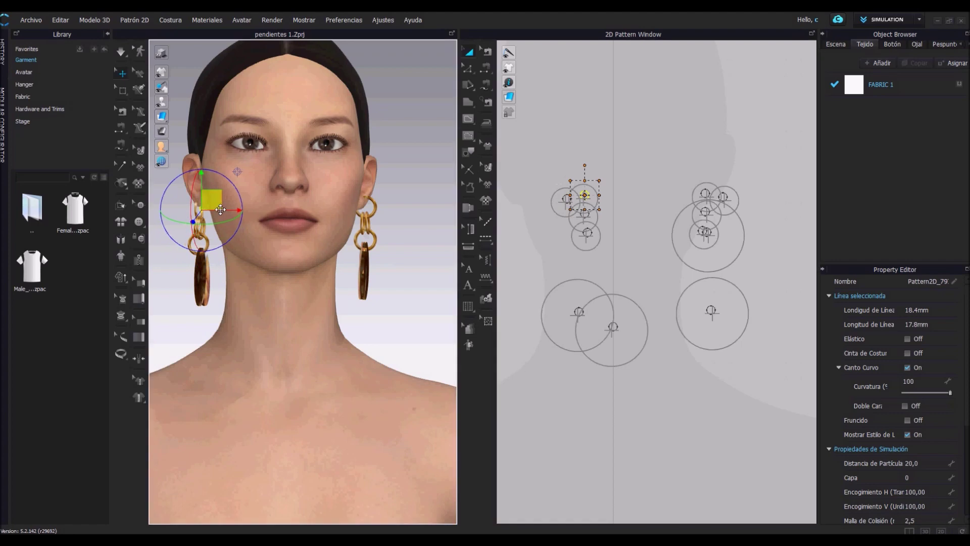
drag(216, 204, 218, 201)
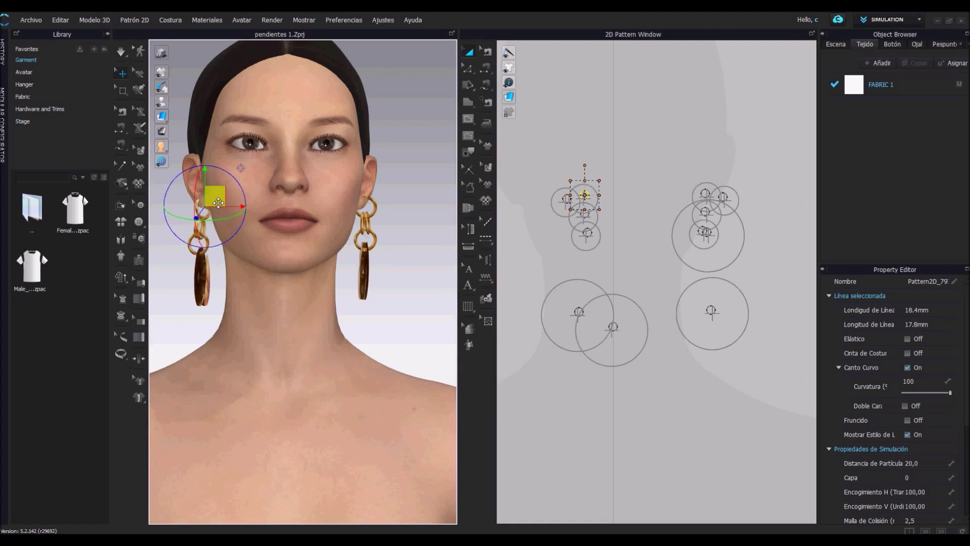
click(567, 199)
scroll(296, 280, up, 3)
scroll(327, 289, down, 2)
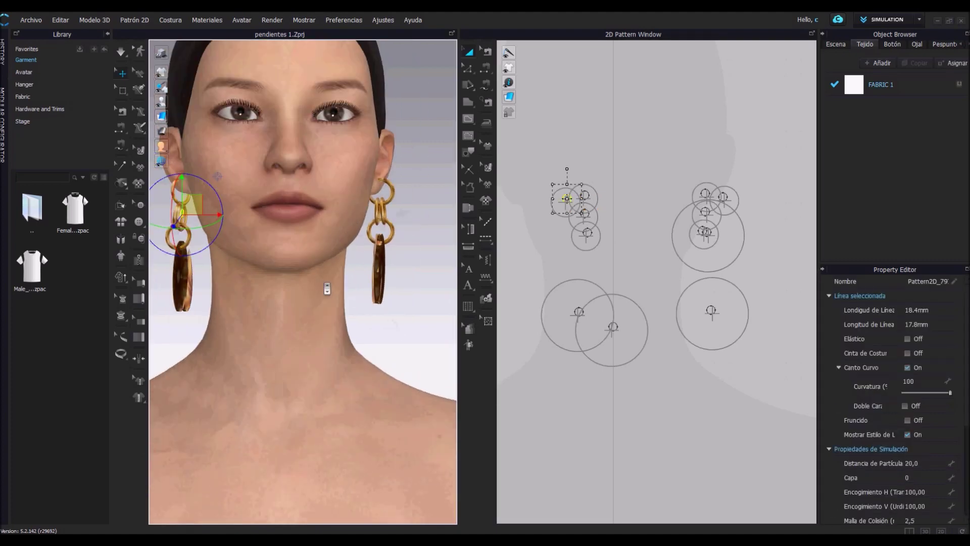
drag(195, 216, 204, 197)
Step: Rotate and raise the remaining chain links so the chain hangs neatly
click(592, 219)
drag(221, 227, 207, 213)
click(593, 240)
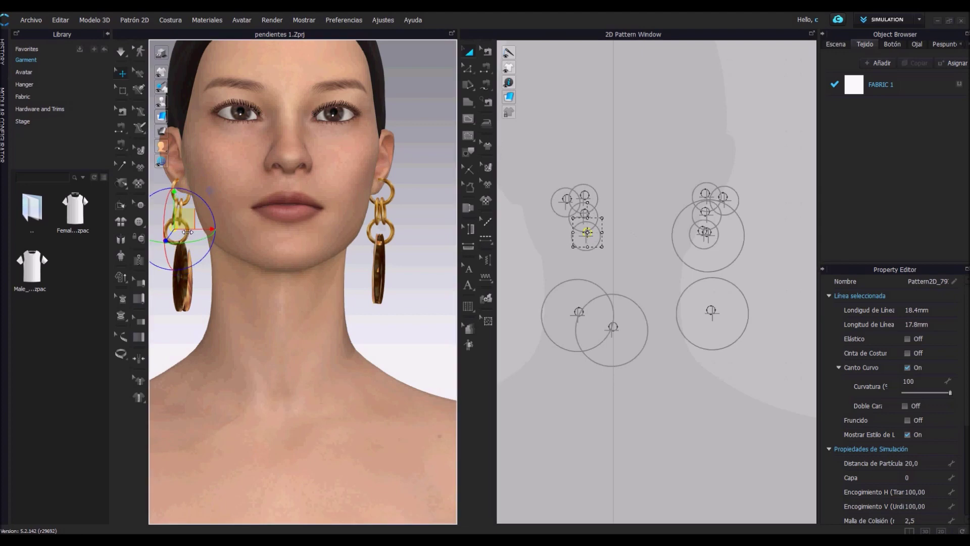
click(584, 213)
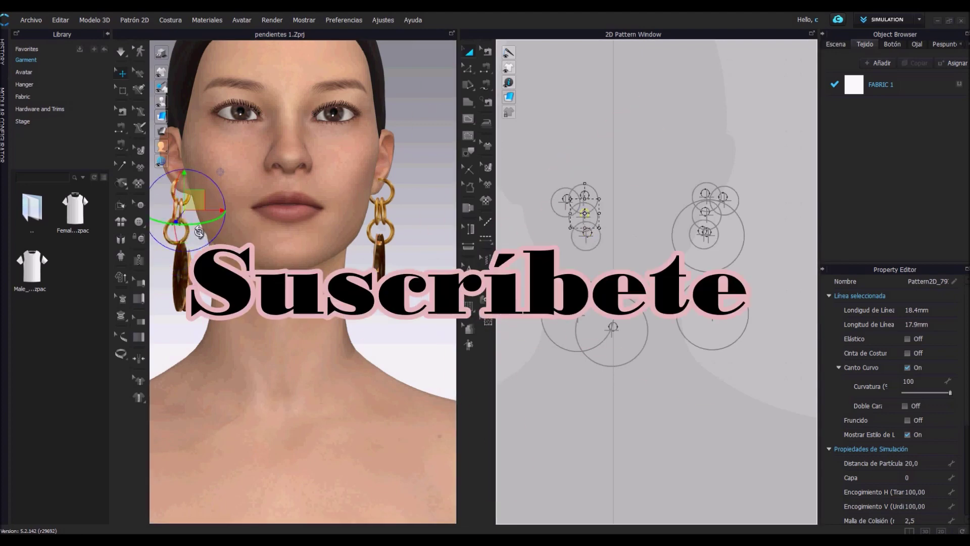
drag(585, 212, 585, 195)
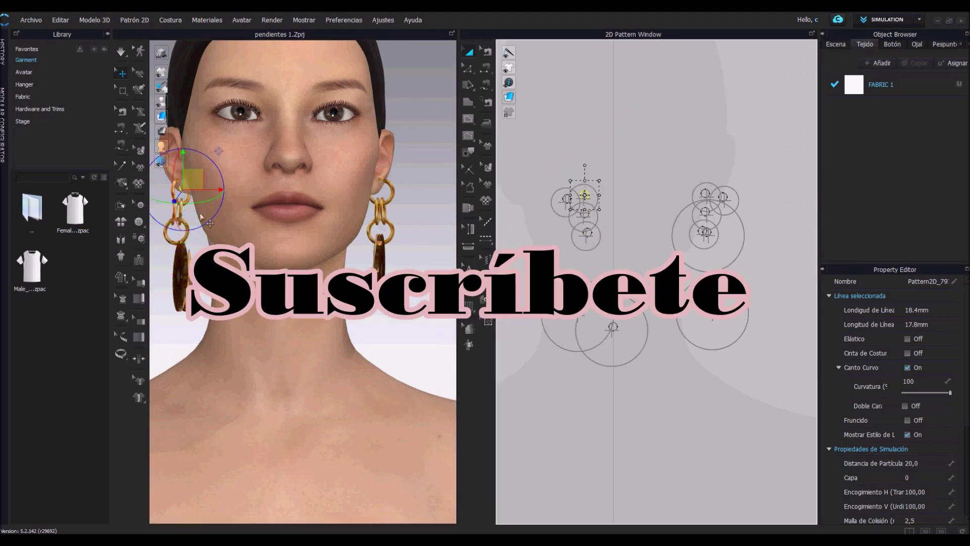
click(179, 230)
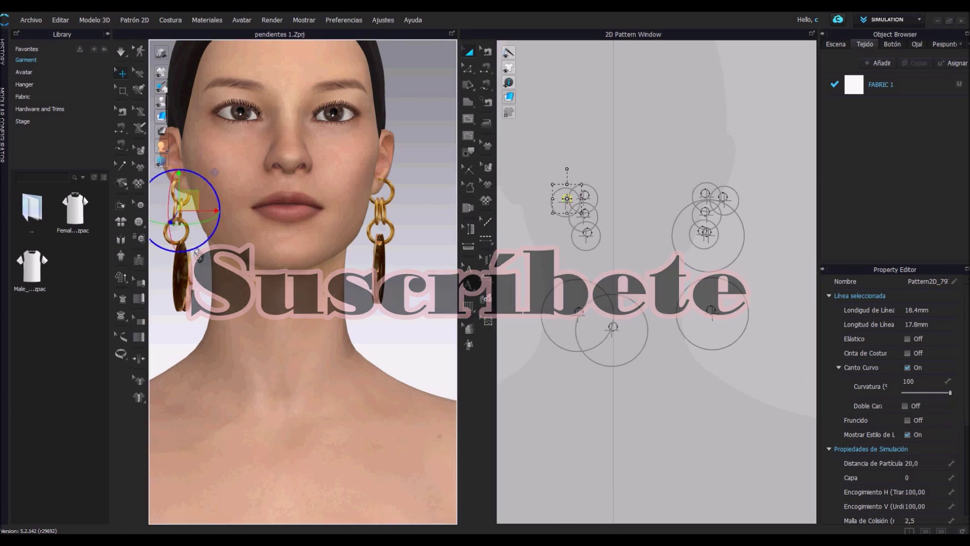
drag(193, 208, 195, 206)
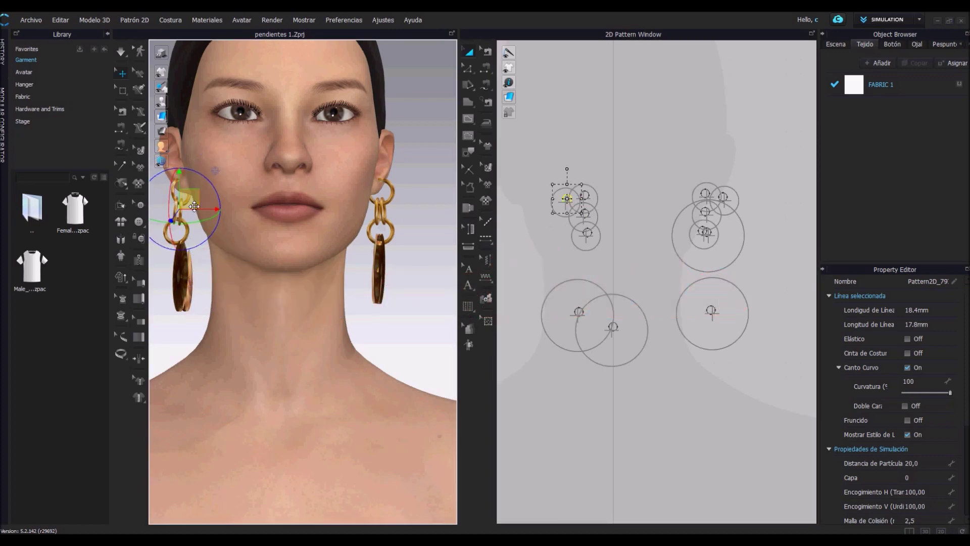
click(586, 245)
Step: Shift the disc pendant slightly left and down, checking from around the head
mouse_move(238, 321)
right_down()
mouse_move(330, 340)
mouse_move(215, 334)
right_up()
click(579, 312)
click(613, 326)
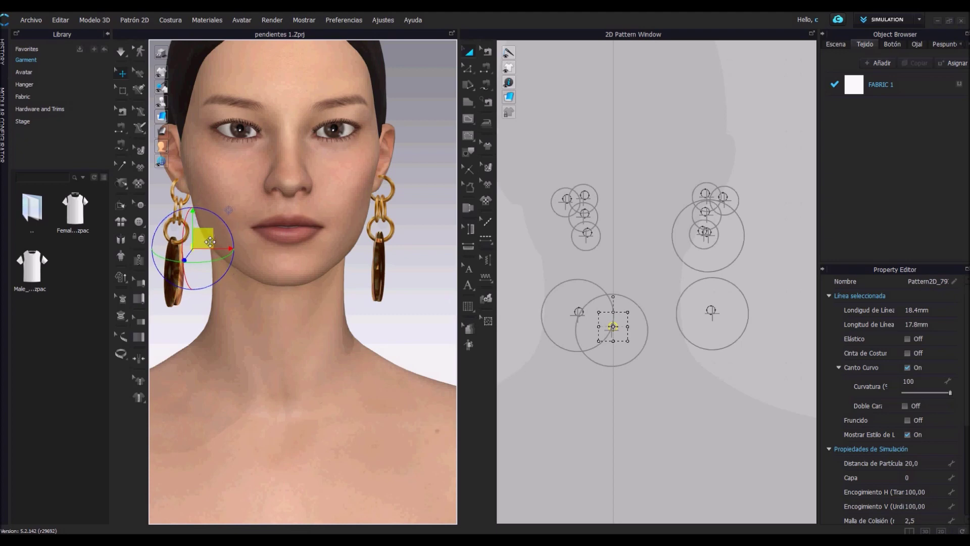
mouse_move(313, 335)
right_down()
mouse_move(275, 336)
mouse_move(440, 321)
mouse_move(288, 321)
mouse_move(329, 321)
right_up()
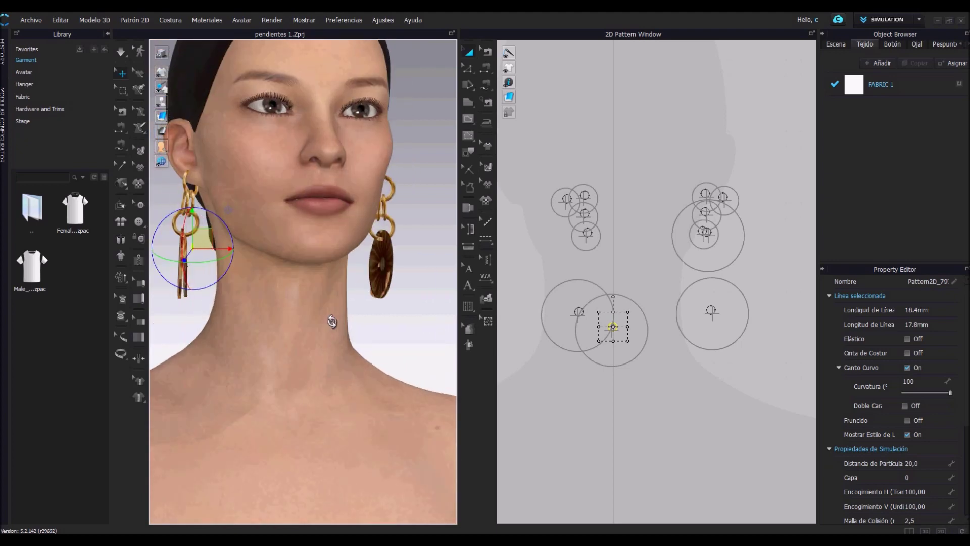
drag(213, 247, 212, 249)
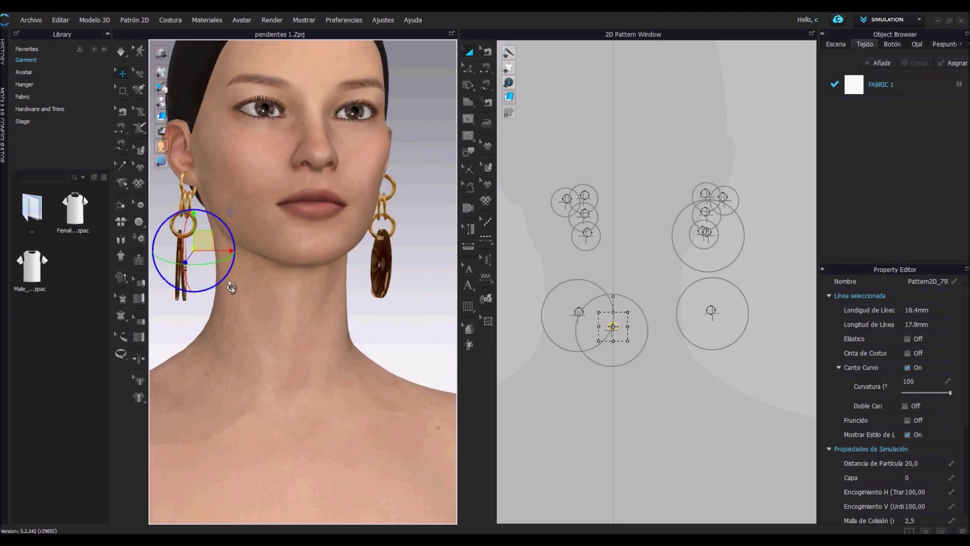
mouse_move(227, 283)
right_down()
mouse_move(271, 336)
mouse_move(321, 342)
mouse_move(196, 332)
right_up()
Step: Box-select the disc pieces and all six earring pieces to verify alignment, then review
drag(531, 261, 572, 290)
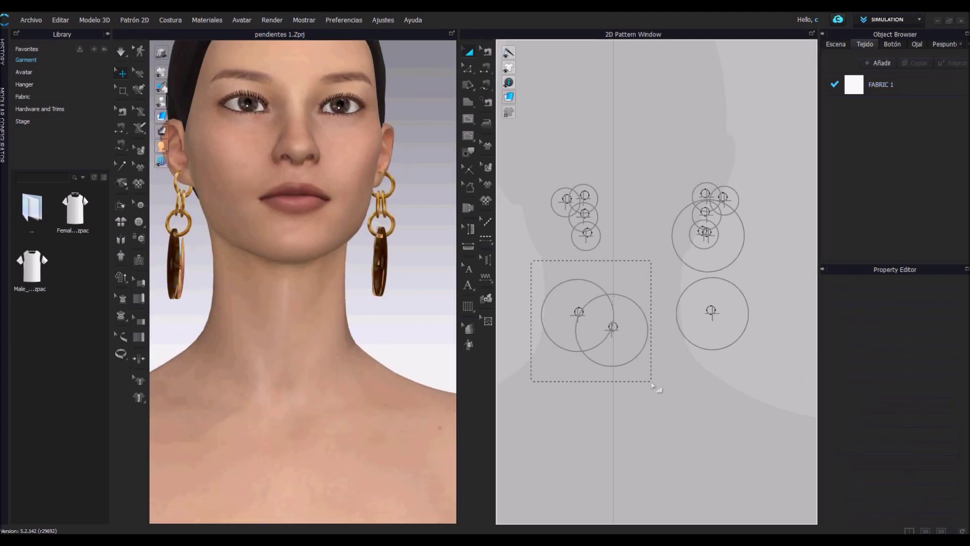
drag(655, 387, 657, 390)
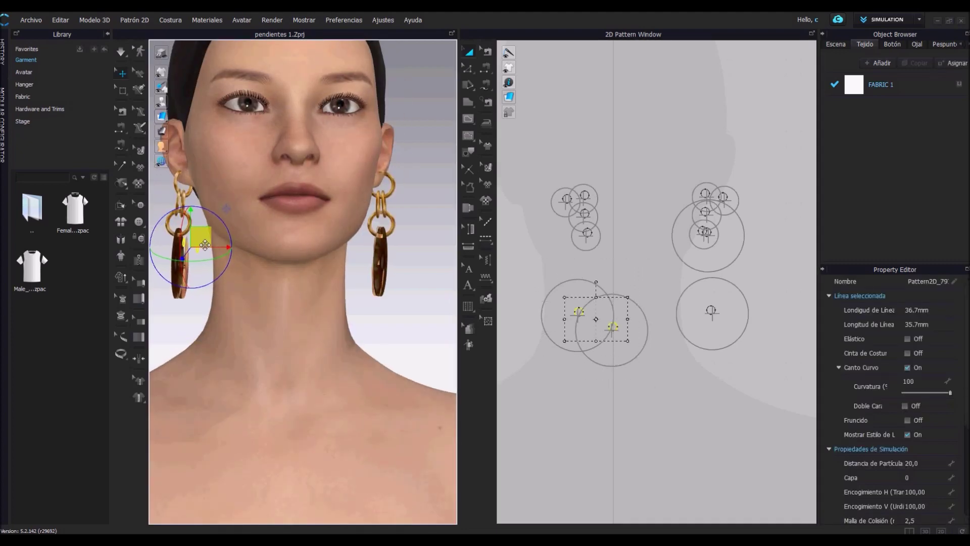
click(379, 337)
scroll(376, 333, down, 2)
scroll(376, 334, down, 1)
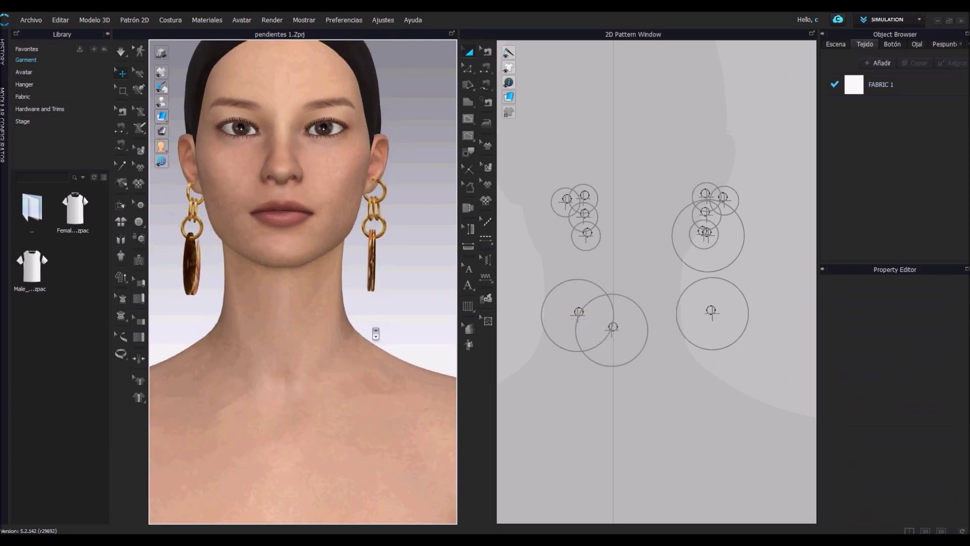
drag(522, 255, 615, 342)
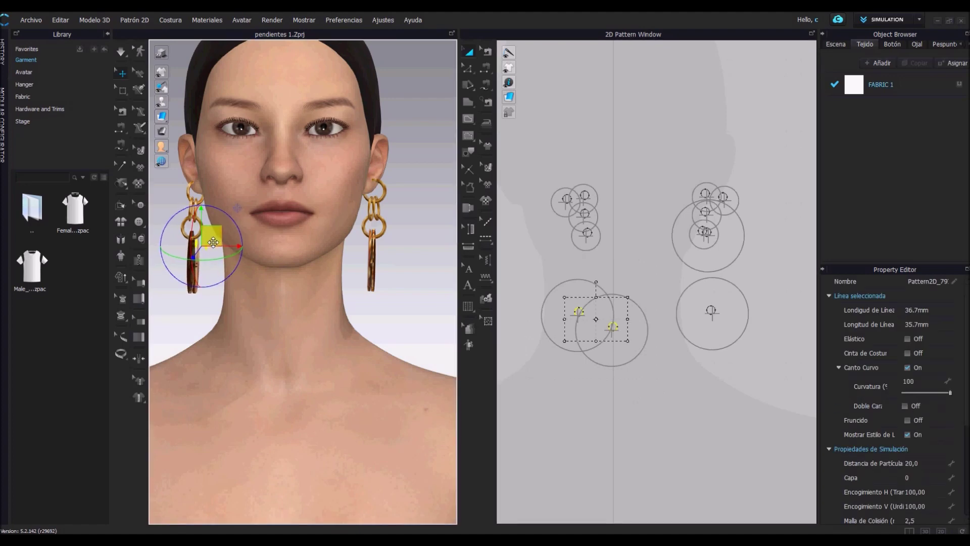
drag(528, 161, 655, 393)
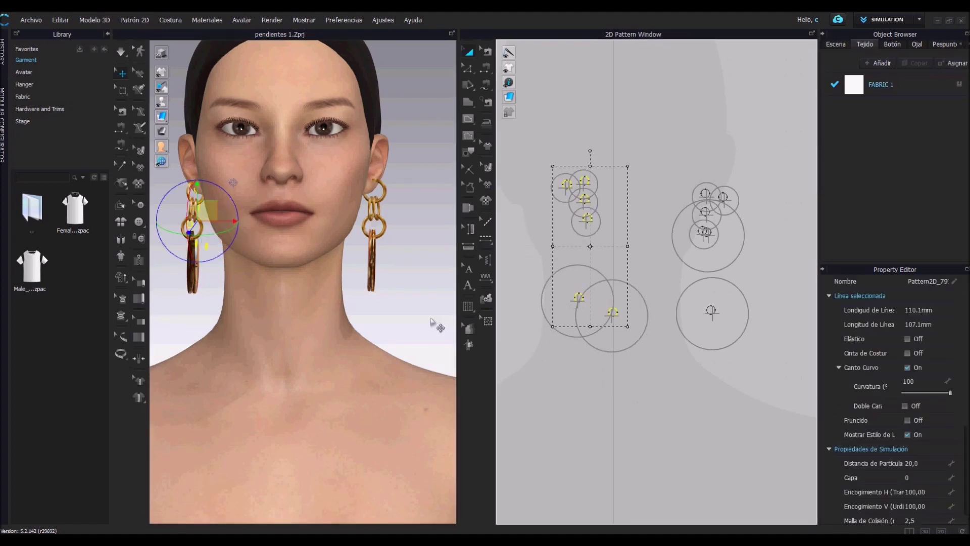
click(419, 305)
scroll(419, 306, down, 3)
right_drag(418, 305, 410, 307)
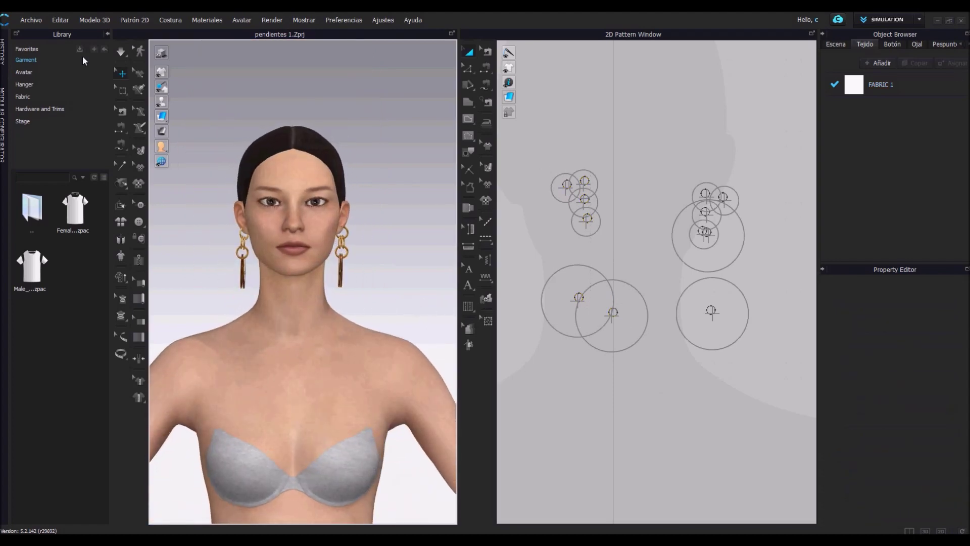
Step: Save the project as pendientes 1.Zprj, overwriting the existing file
click(35, 23)
click(152, 93)
key(Return)
click(510, 279)
right_drag(369, 112, 387, 121)
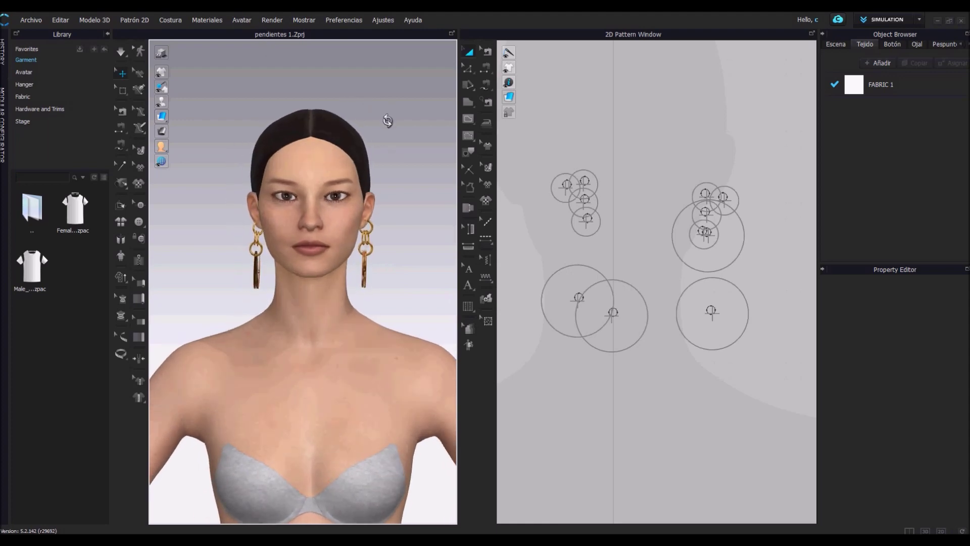